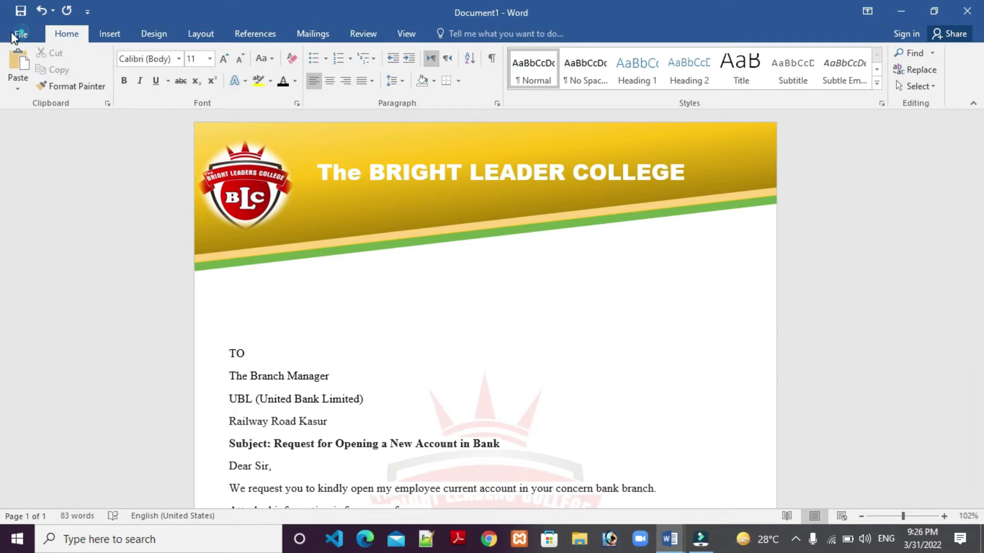
- Open the File backstage Info page for the college letterhead bank letter
click(21, 33)
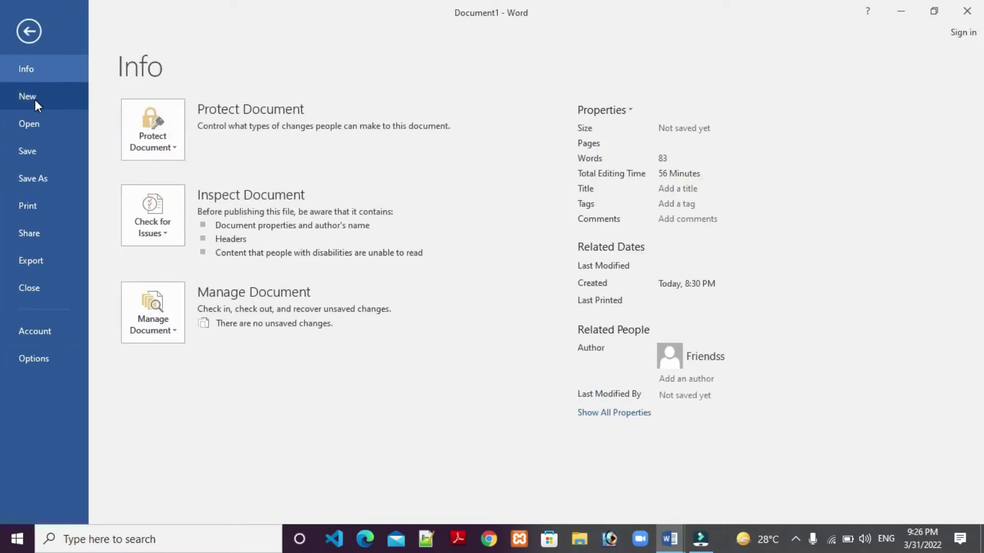
- Create a new blank document from File > New
click(34, 99)
click(158, 227)
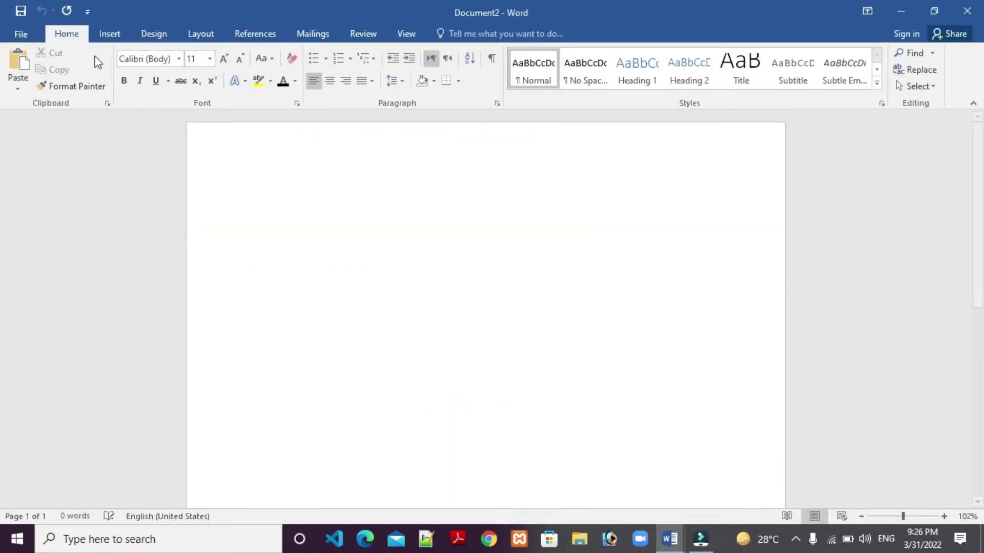
click(110, 33)
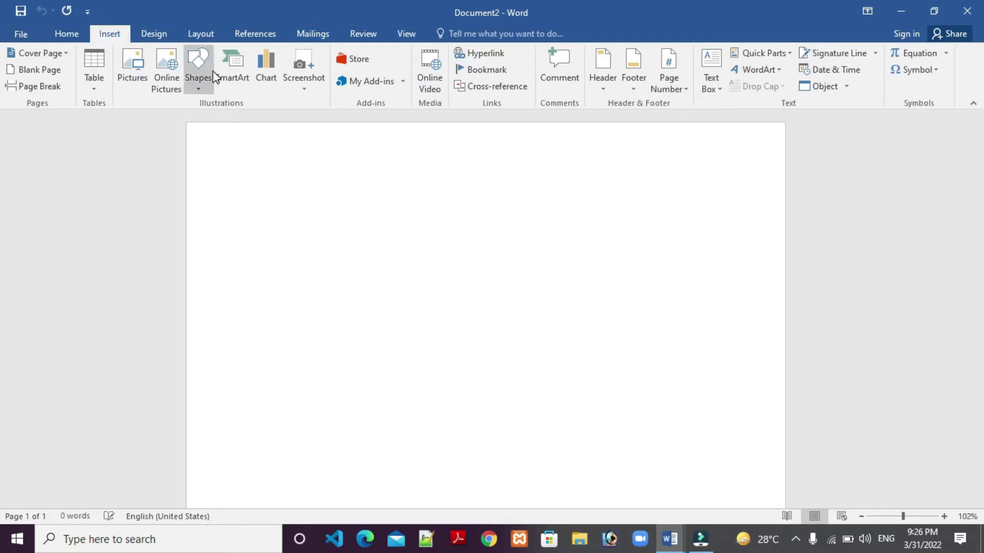
- Set the page size to A4 and apply Narrow 0.5" margins
click(184, 35)
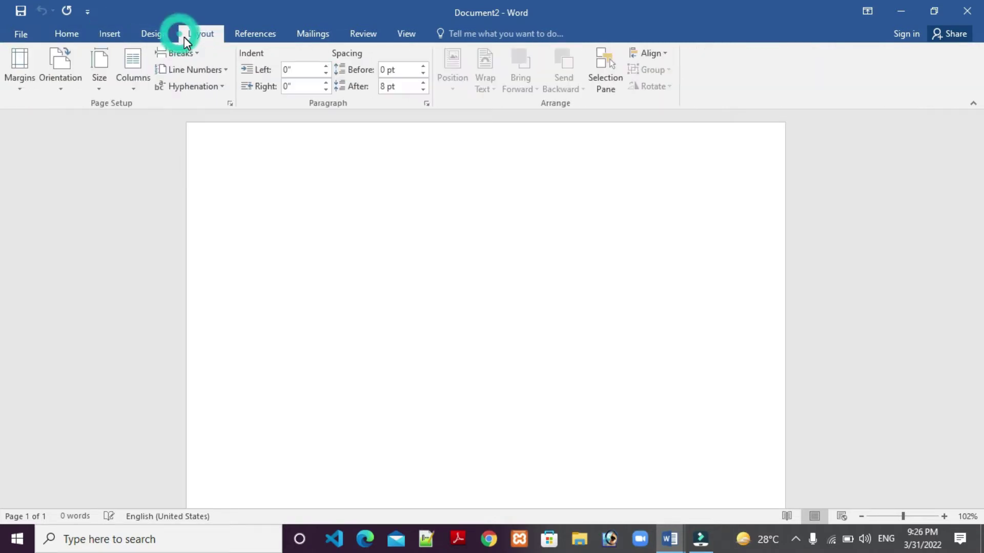
click(100, 92)
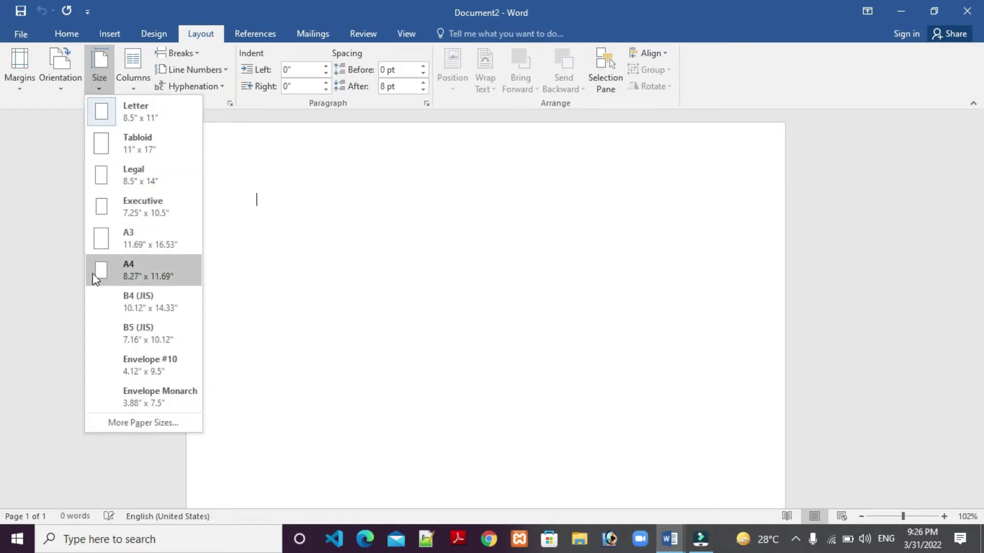
click(118, 270)
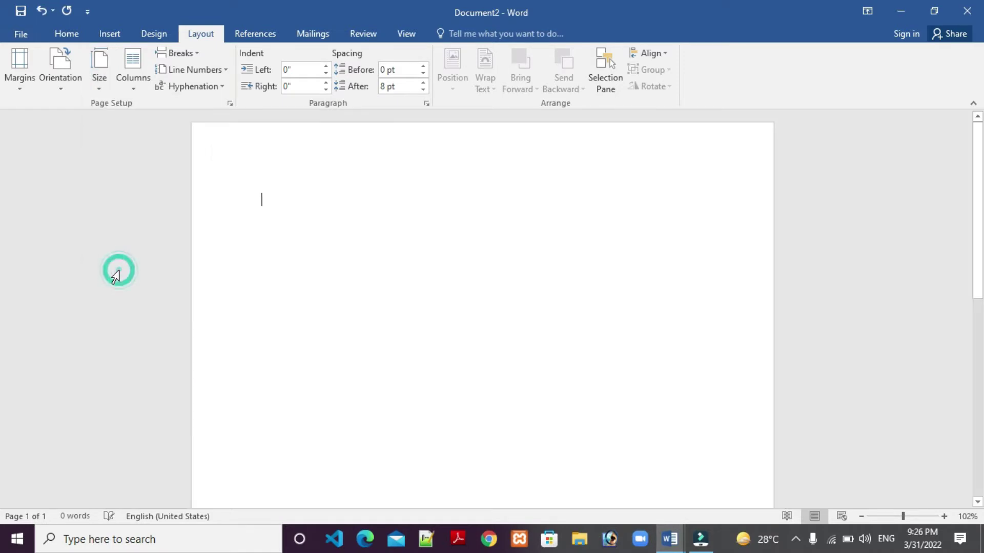
click(26, 82)
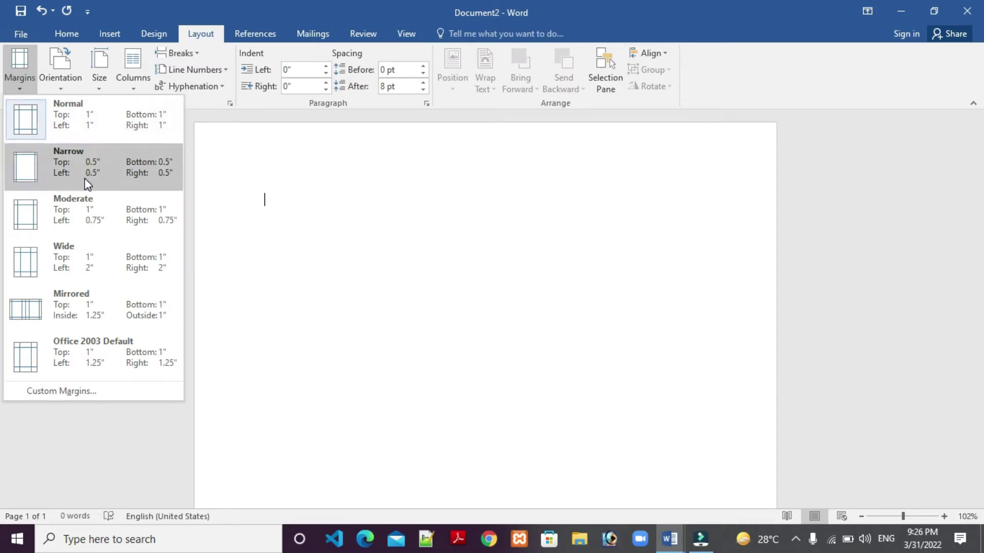
click(33, 170)
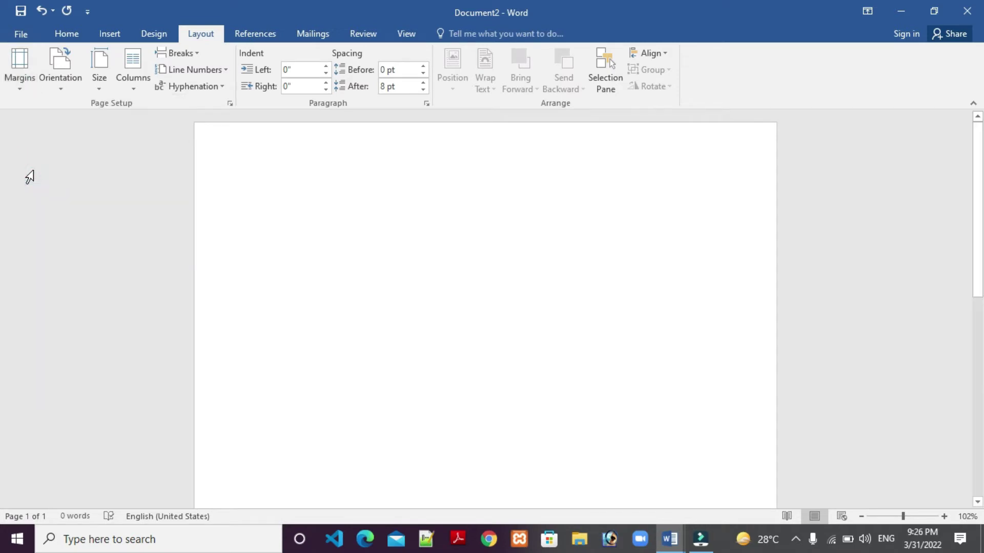
click(65, 33)
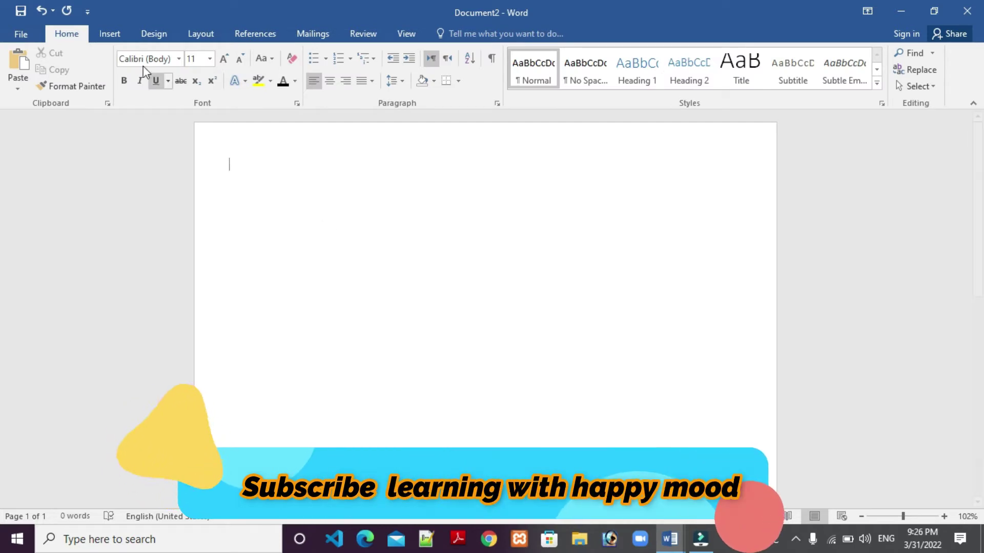
click(114, 37)
- Draw a blue rectangle across the top of the new page
click(199, 90)
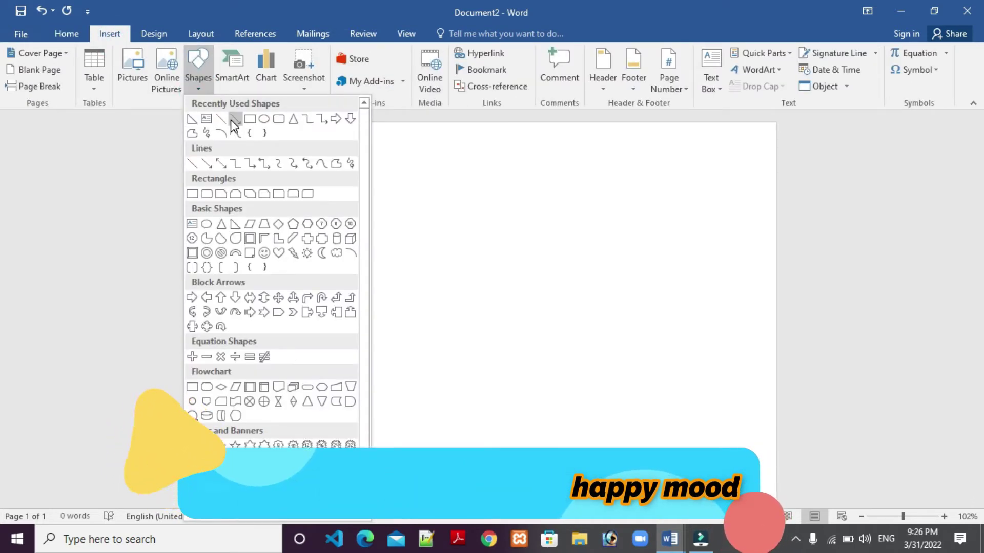
click(250, 119)
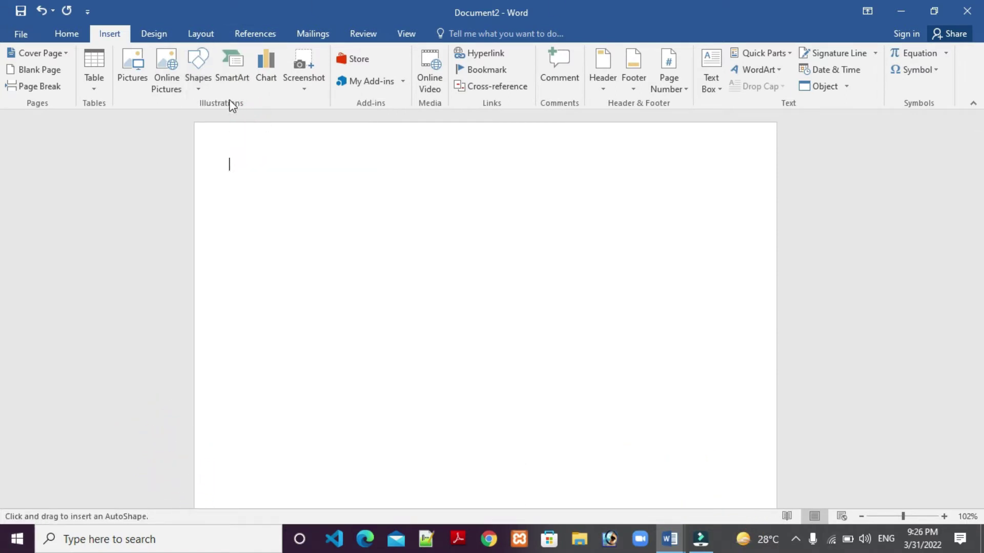
click(198, 124)
drag(198, 124, 776, 216)
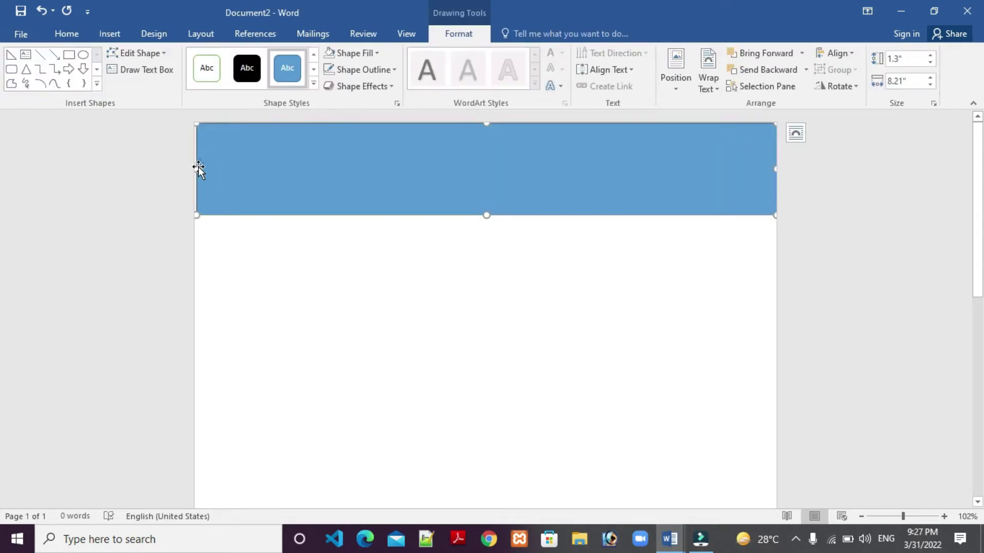
double_click(194, 172)
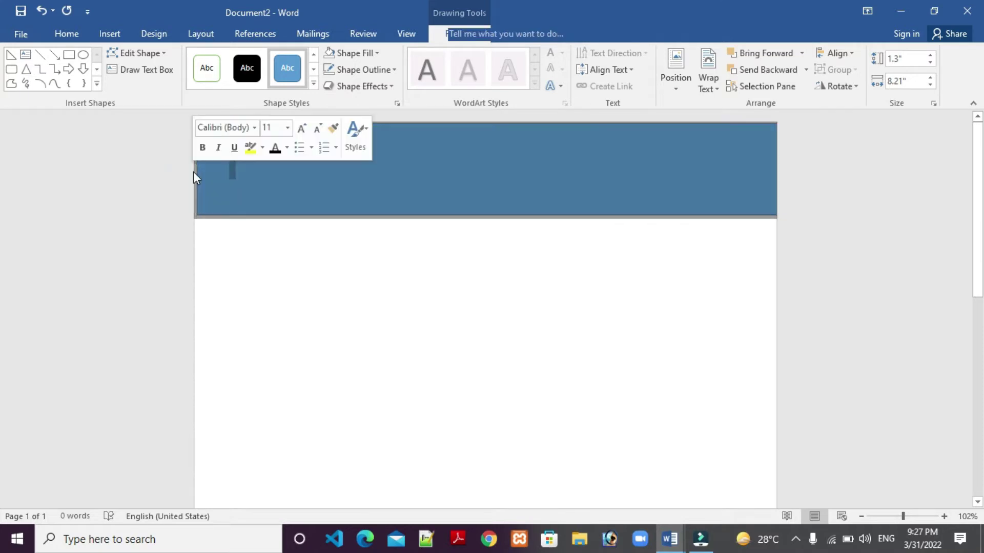
click(272, 287)
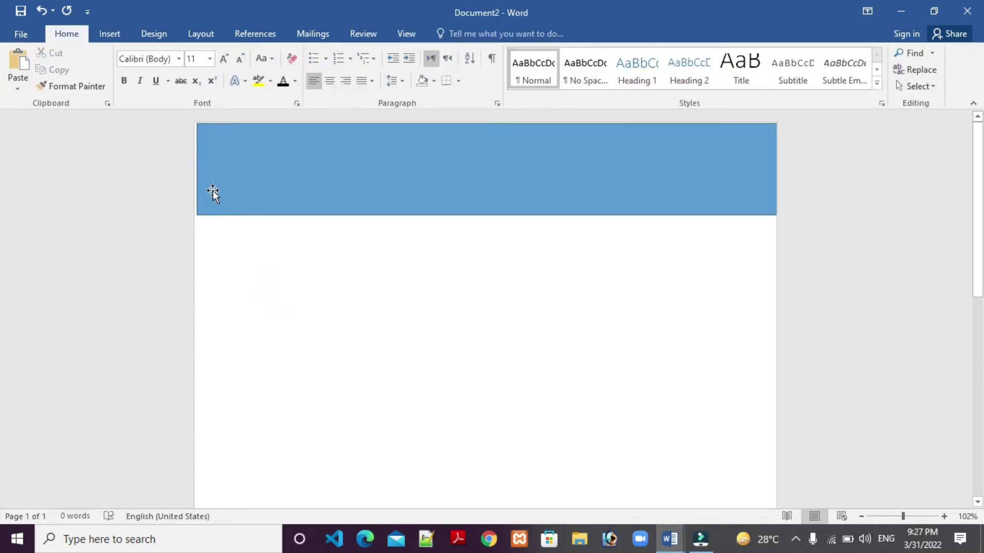
- Align the rectangle with the page's left and top edges and make it taller
click(197, 170)
drag(197, 168, 194, 169)
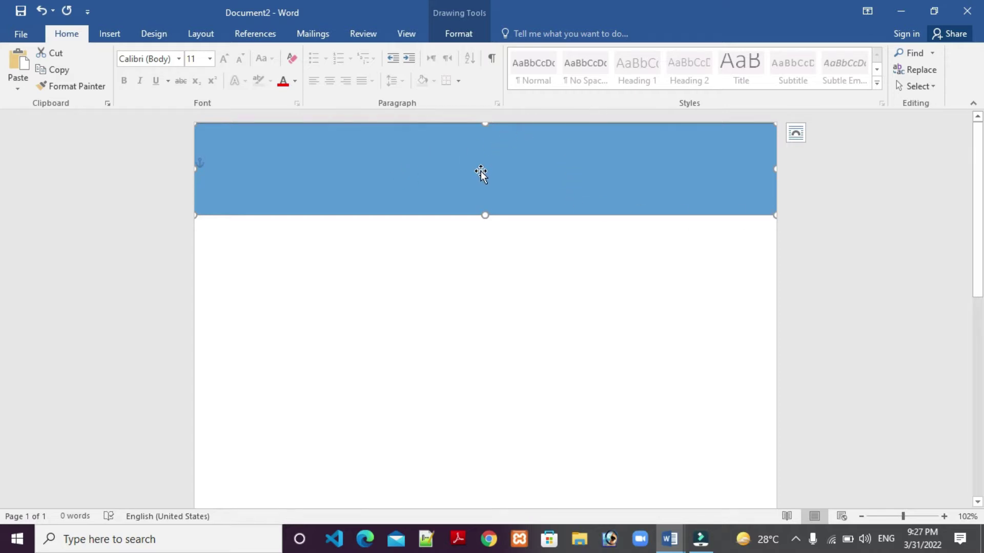
drag(481, 175, 488, 161)
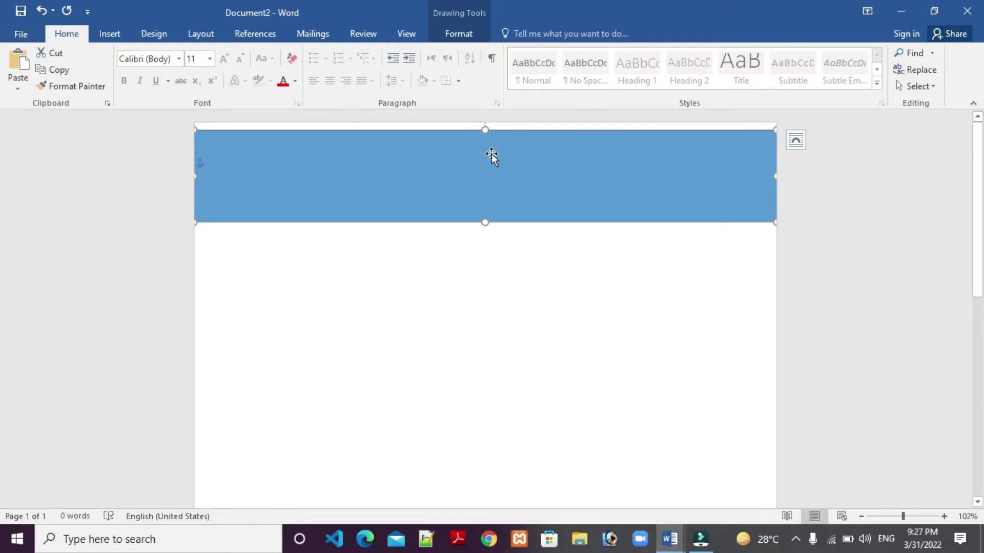
drag(488, 162, 487, 151)
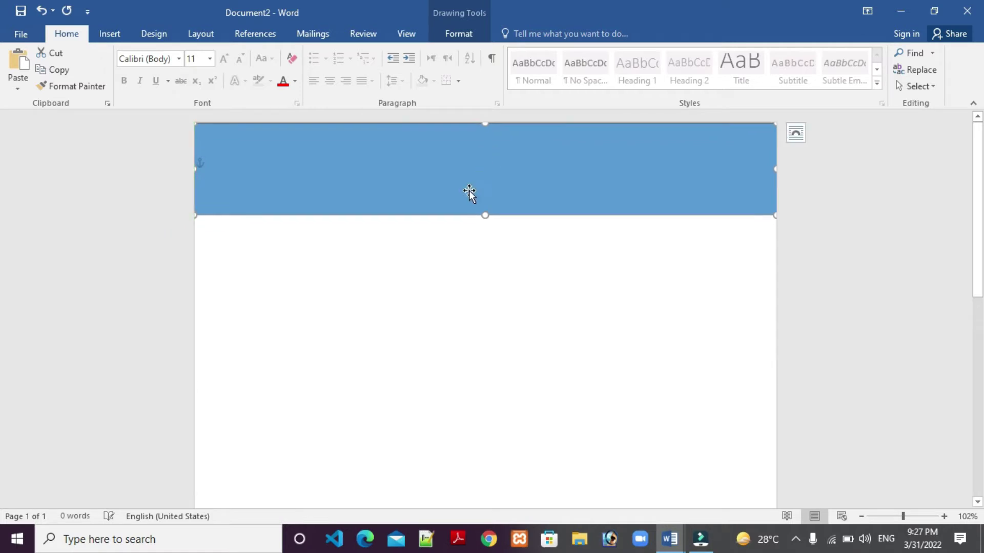
drag(483, 214, 485, 224)
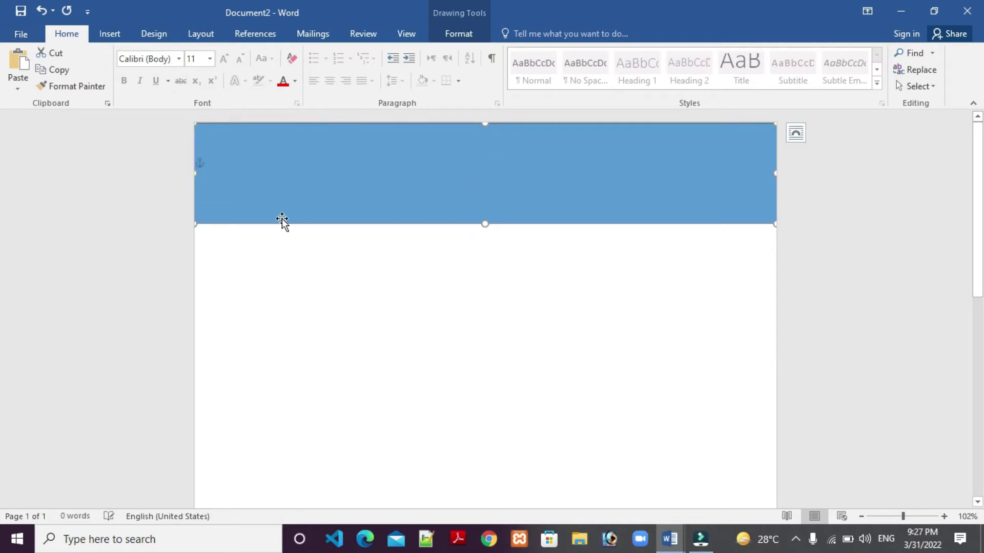
drag(562, 172, 509, 180)
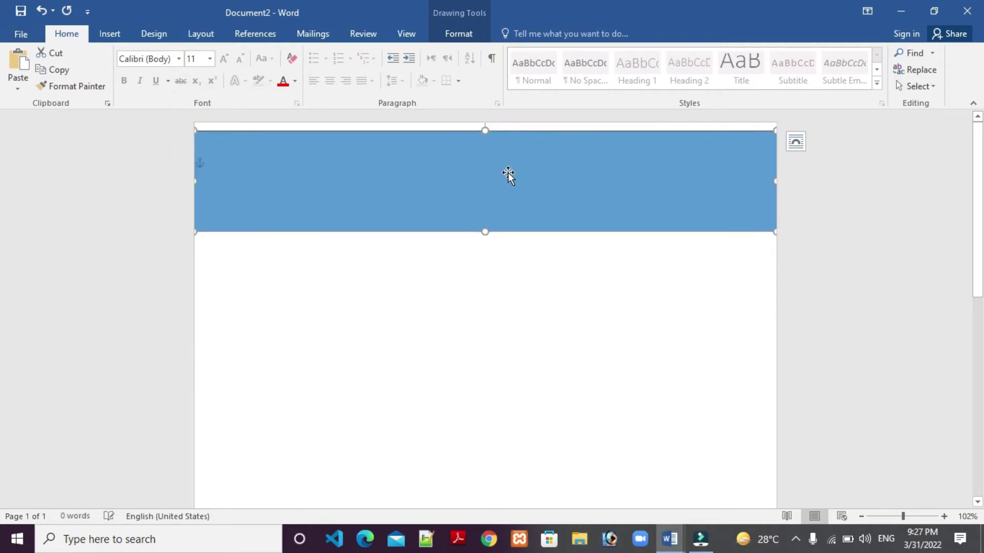
click(669, 539)
- Check the college letterhead, then return to the new page and tilt the rectangle counter-clockwise
click(666, 474)
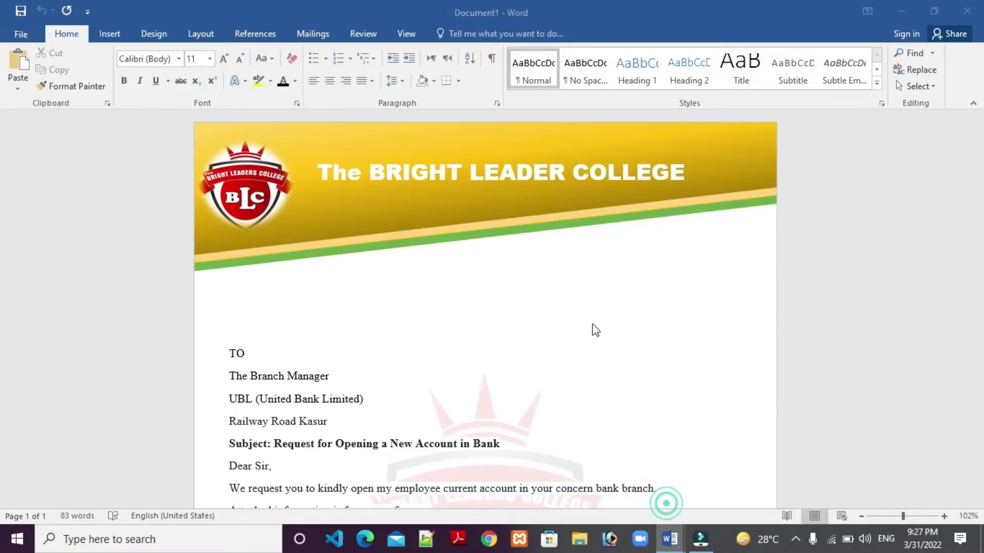
click(669, 539)
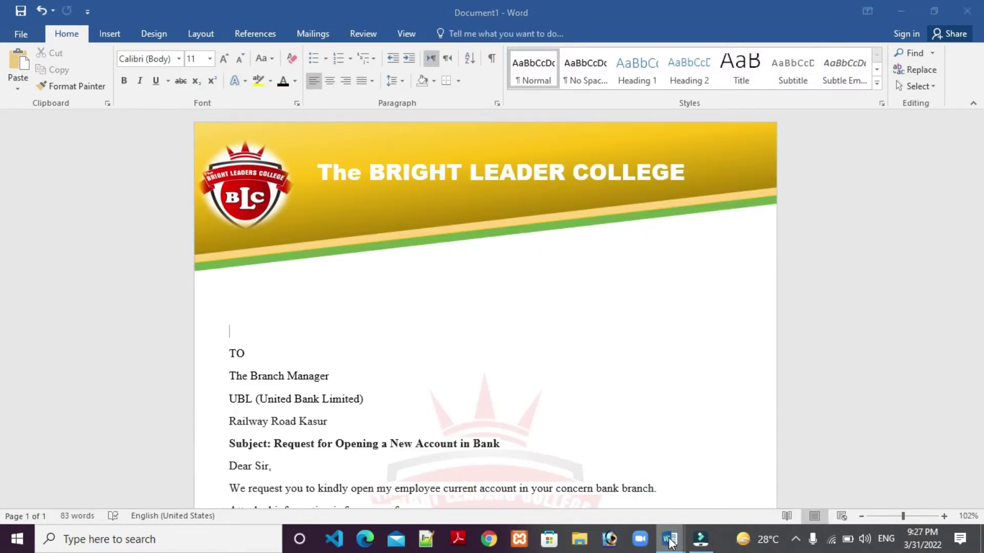
click(779, 481)
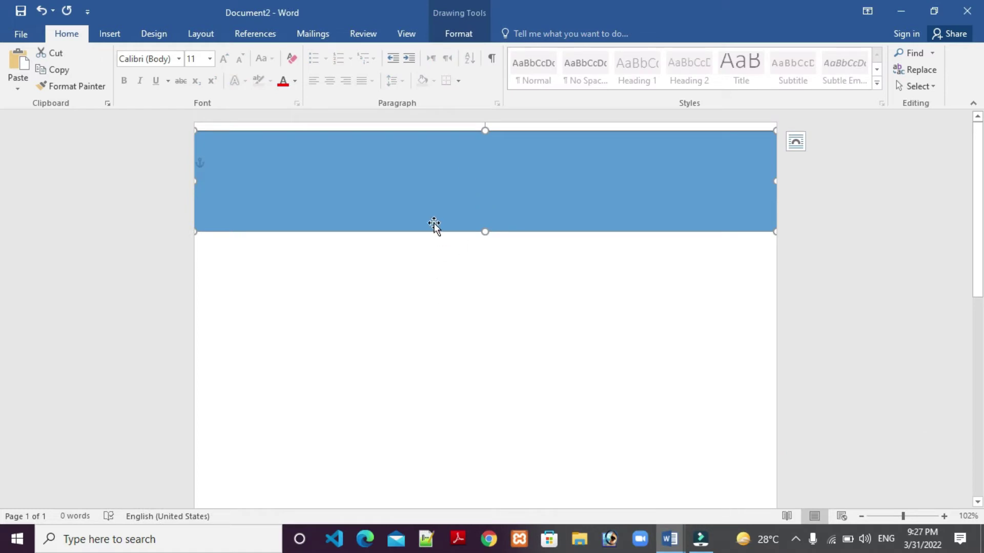
drag(492, 163, 494, 183)
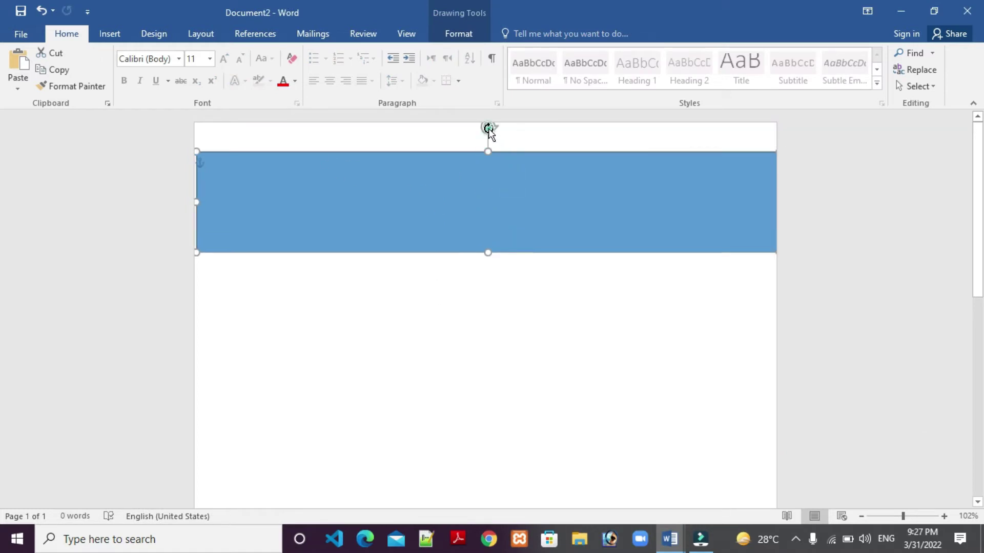
drag(492, 131, 477, 122)
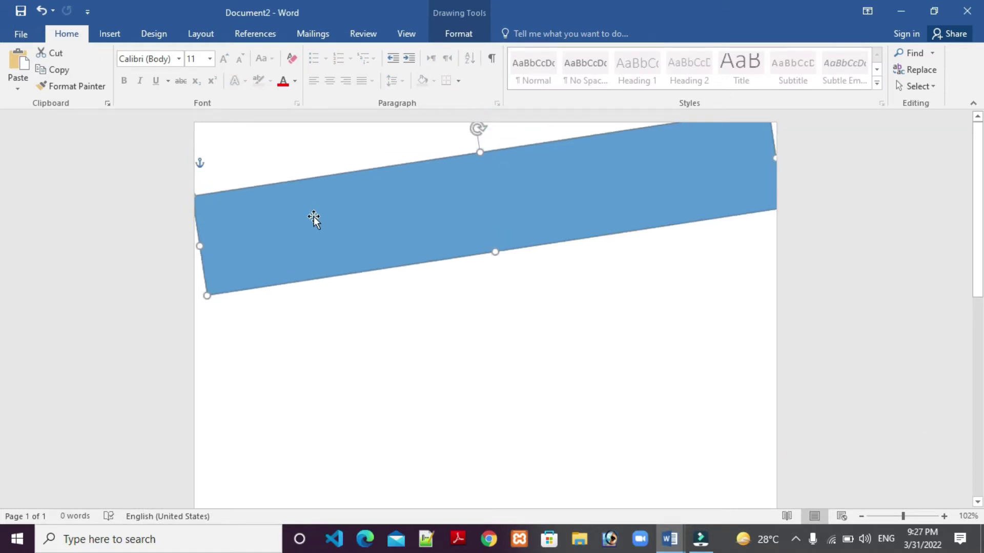
- Enlarge the slanted band to 1.93" by 8.48" and snap it to the page top
mouse_move(314, 216)
mouse_down()
mouse_move(298, 172)
mouse_move(305, 199)
mouse_up()
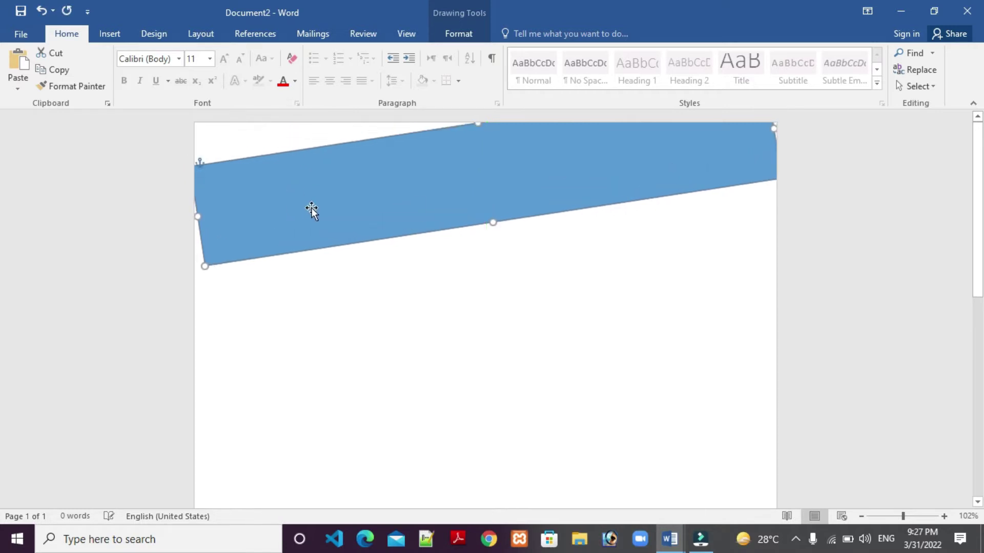
drag(614, 173, 613, 202)
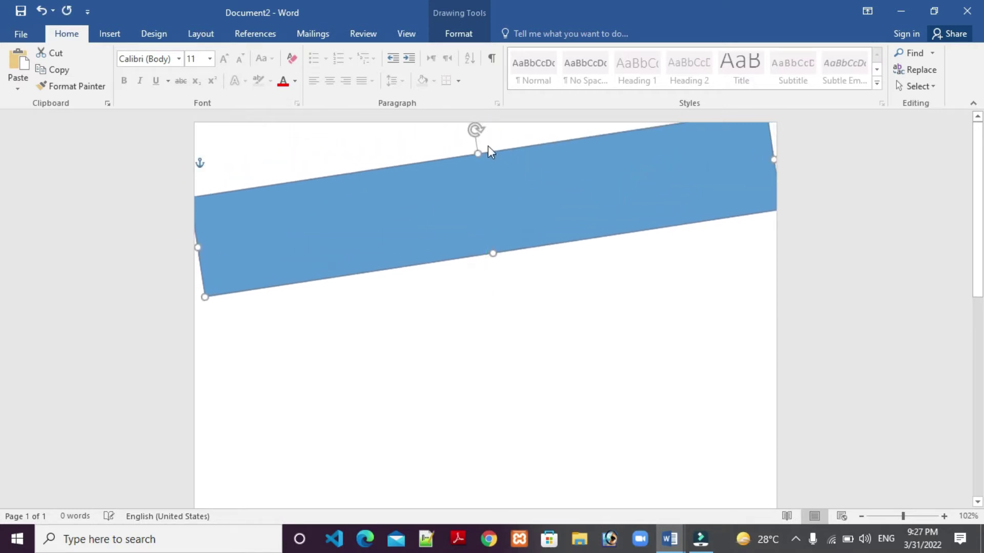
drag(476, 130, 478, 129)
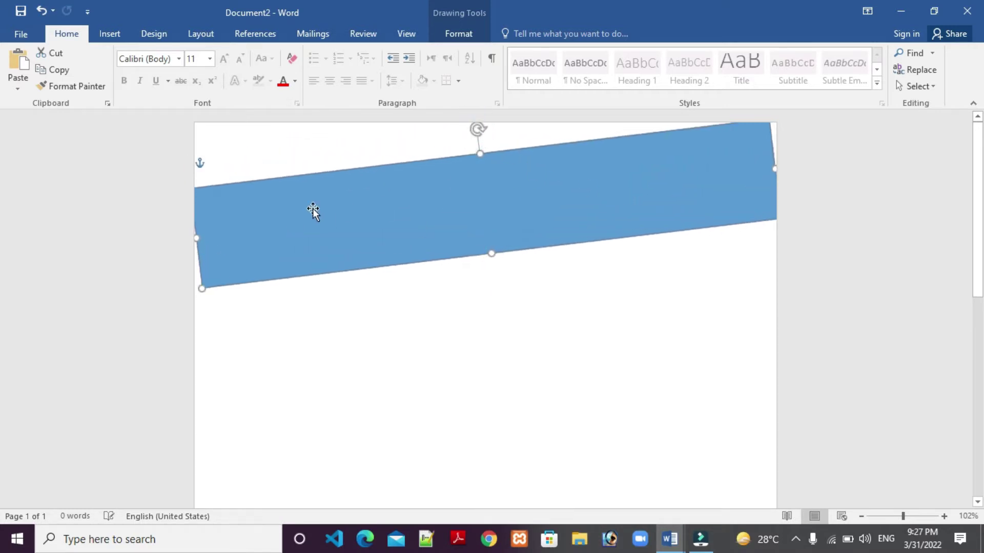
mouse_move(312, 211)
mouse_down()
mouse_move(286, 176)
mouse_move(362, 196)
mouse_up()
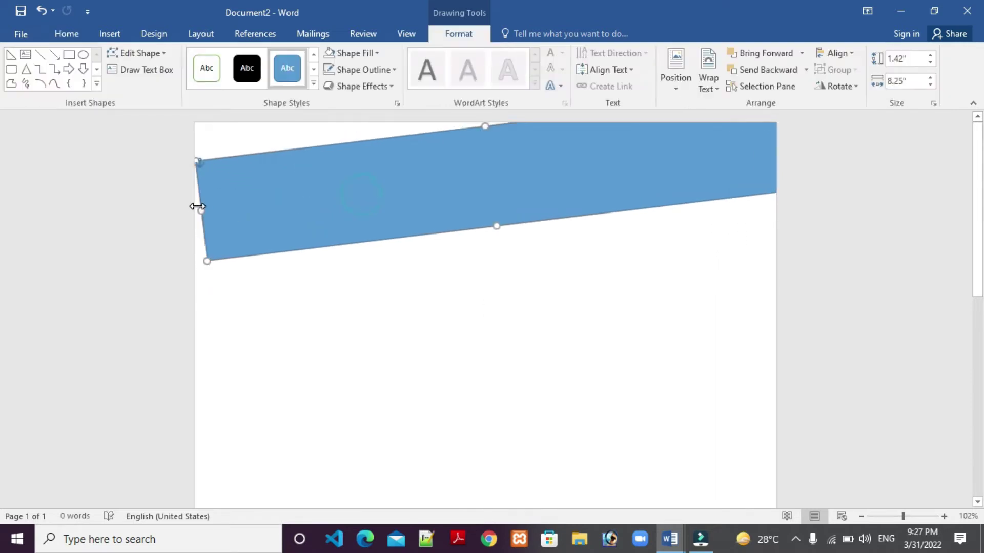
drag(195, 211, 193, 212)
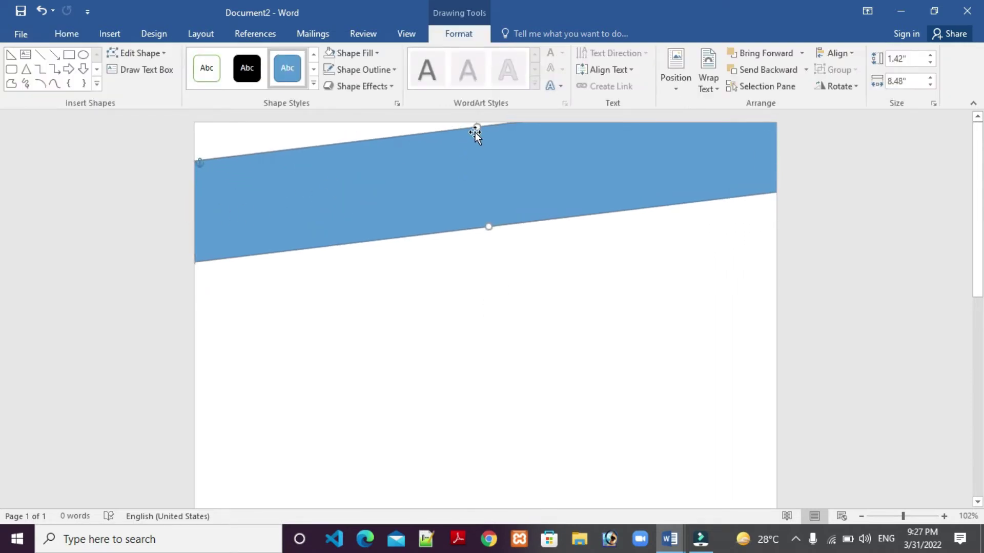
drag(476, 128, 470, 91)
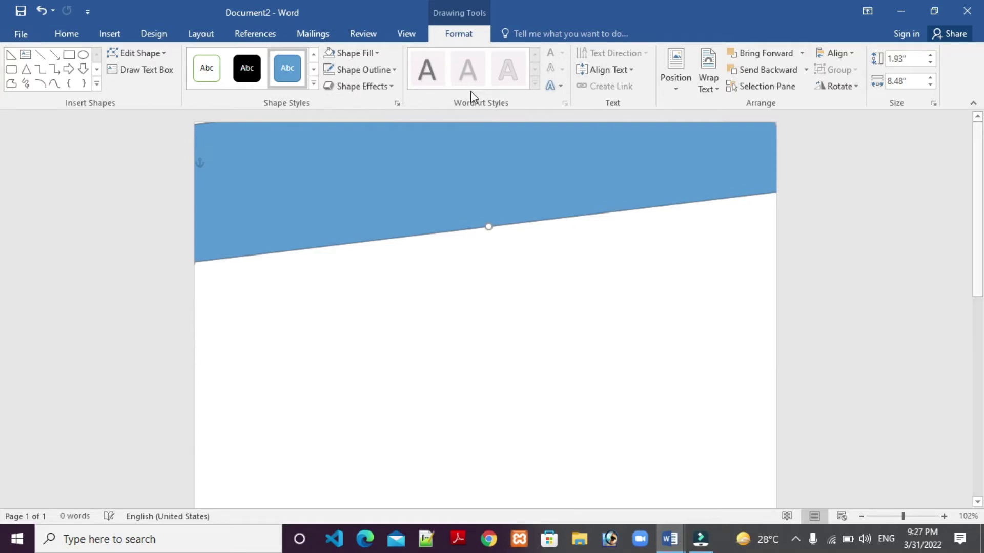
mouse_move(454, 159)
mouse_down()
mouse_move(444, 154)
mouse_move(451, 157)
mouse_up()
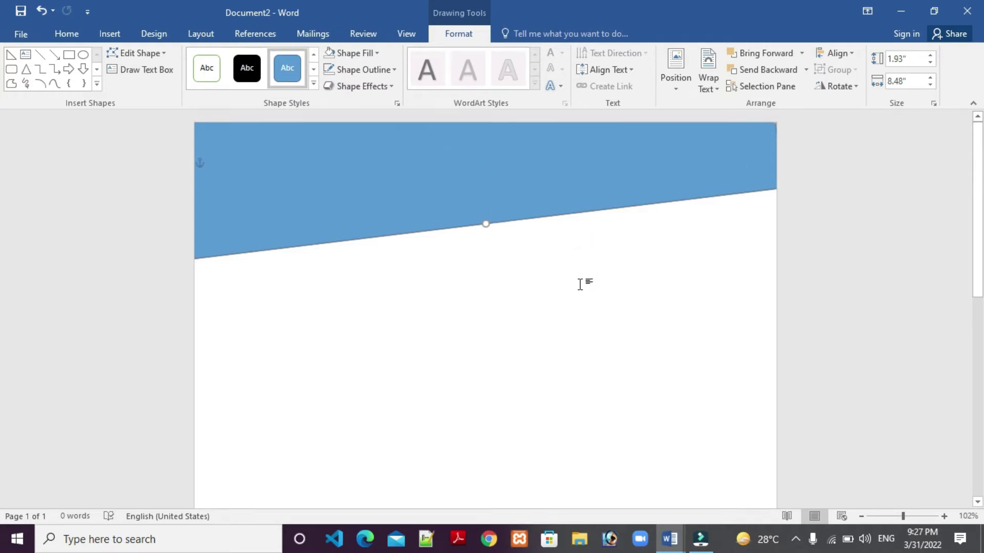
- Apply the green Intense Effect gradient style to the slanted header band
click(313, 84)
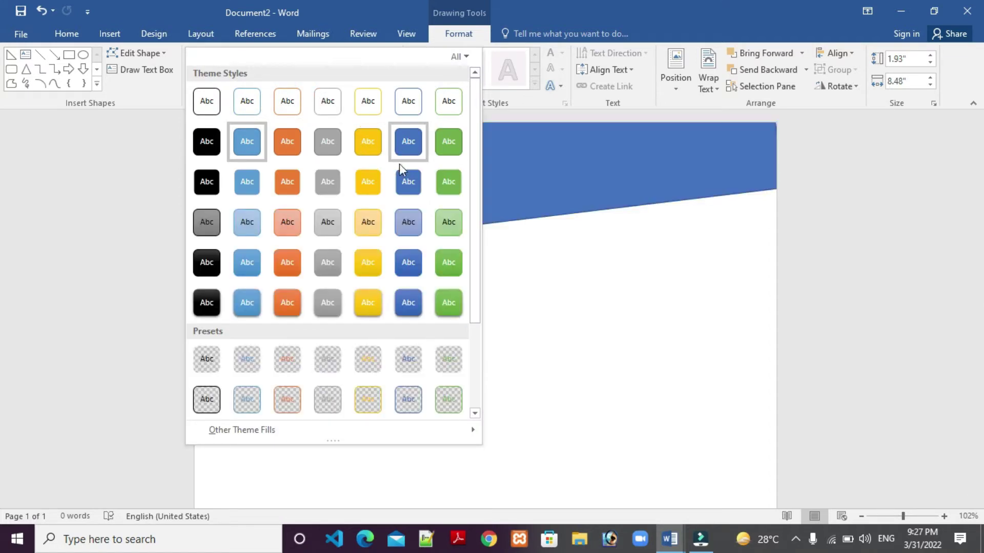
scroll(414, 238, down, 3)
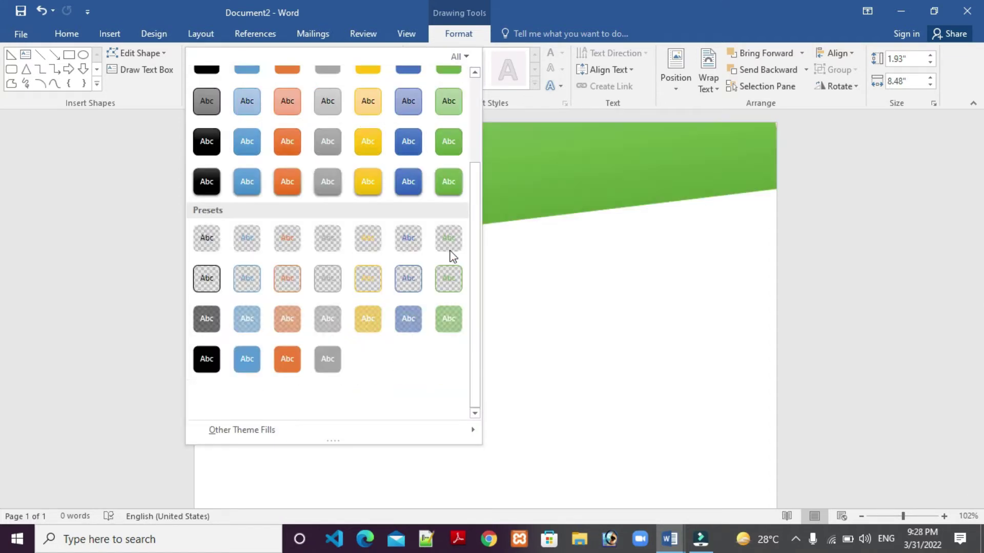
scroll(327, 374, up, 3)
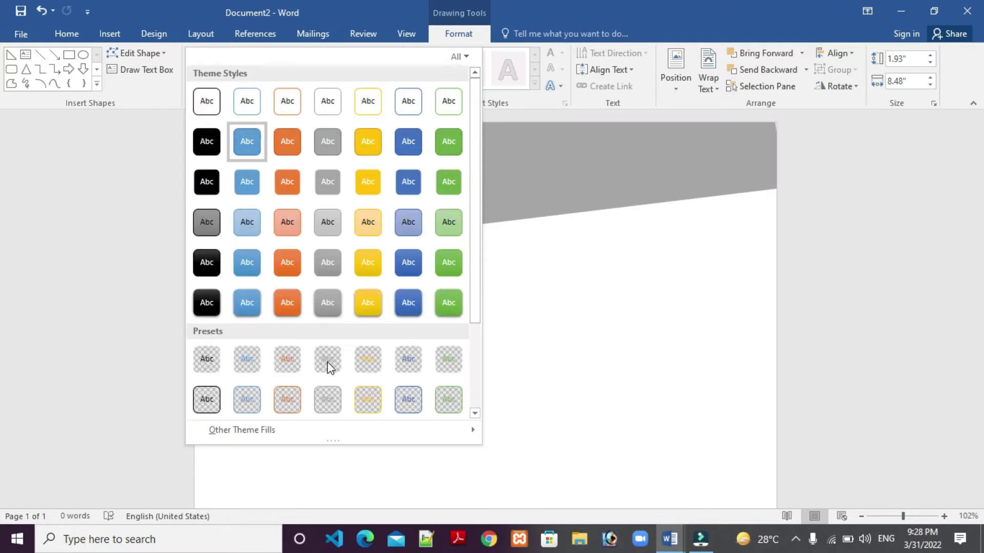
scroll(425, 210, down, 3)
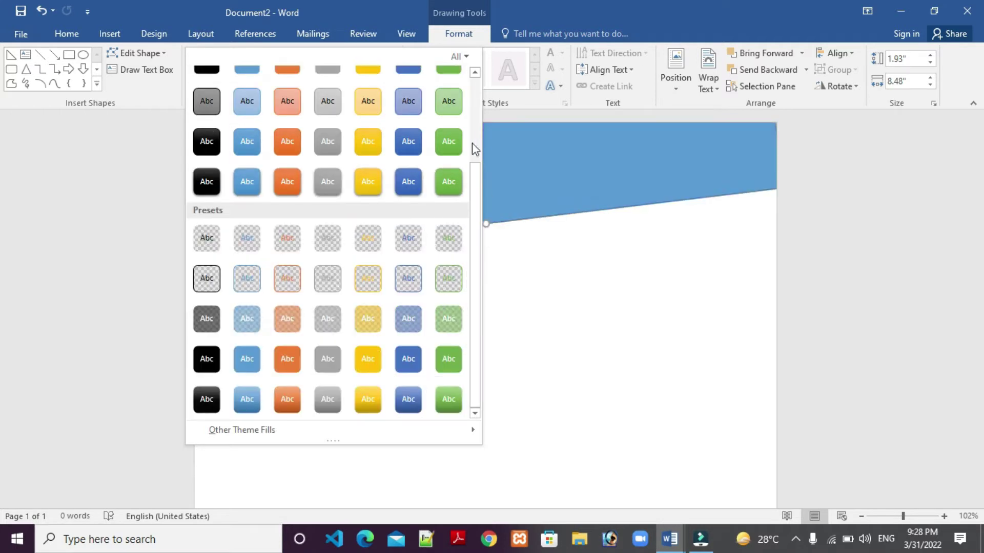
click(447, 179)
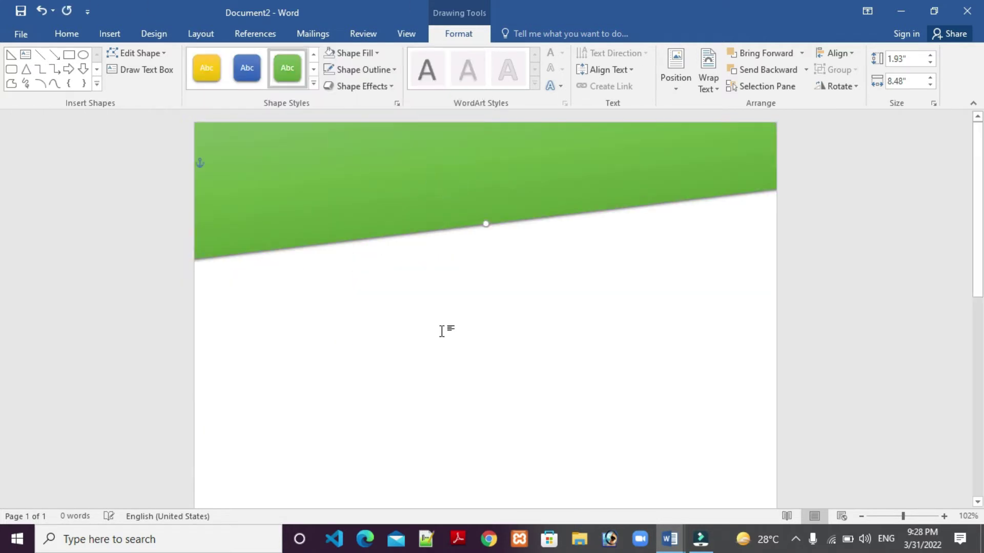
click(450, 288)
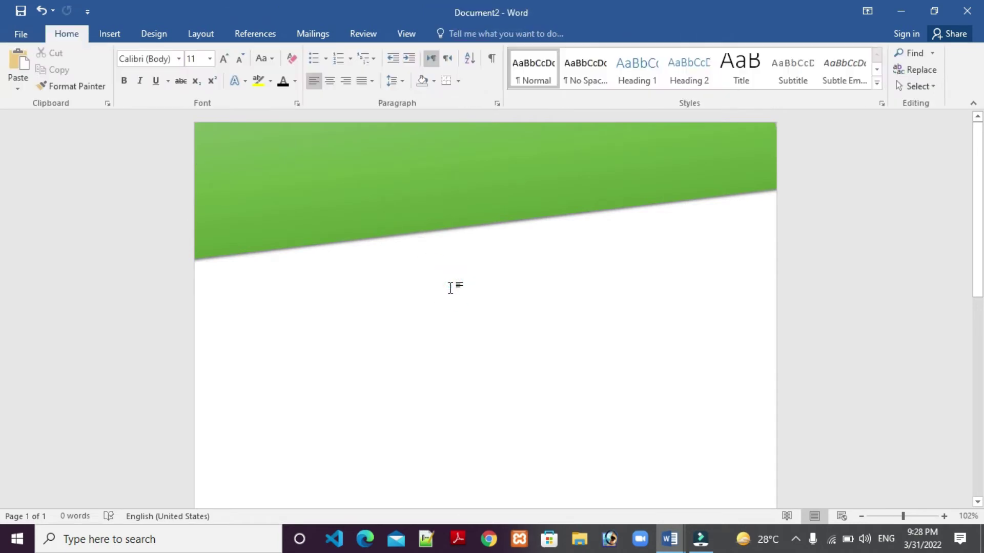
click(421, 161)
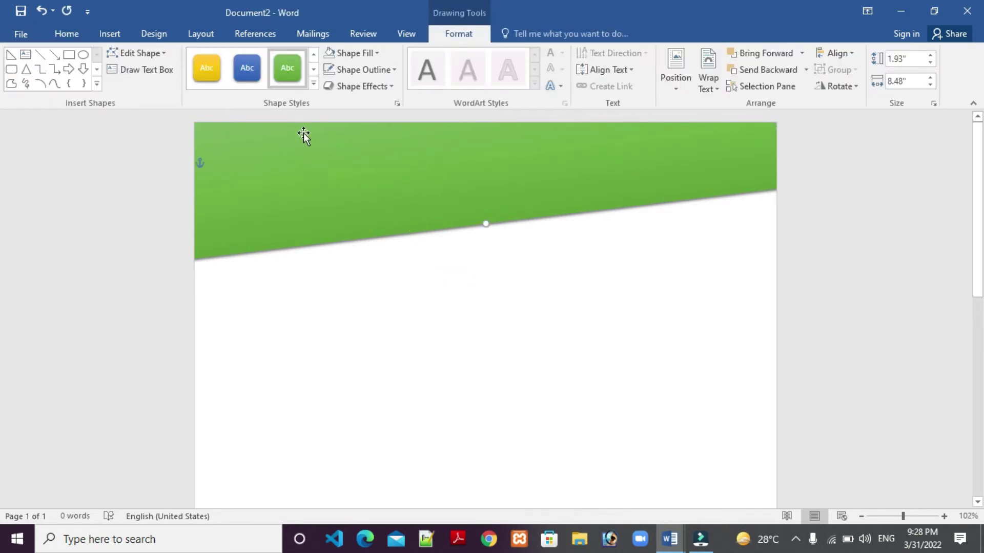
- Duplicate the green band, shift the copy upward, and give it an orange style
right_click(456, 162)
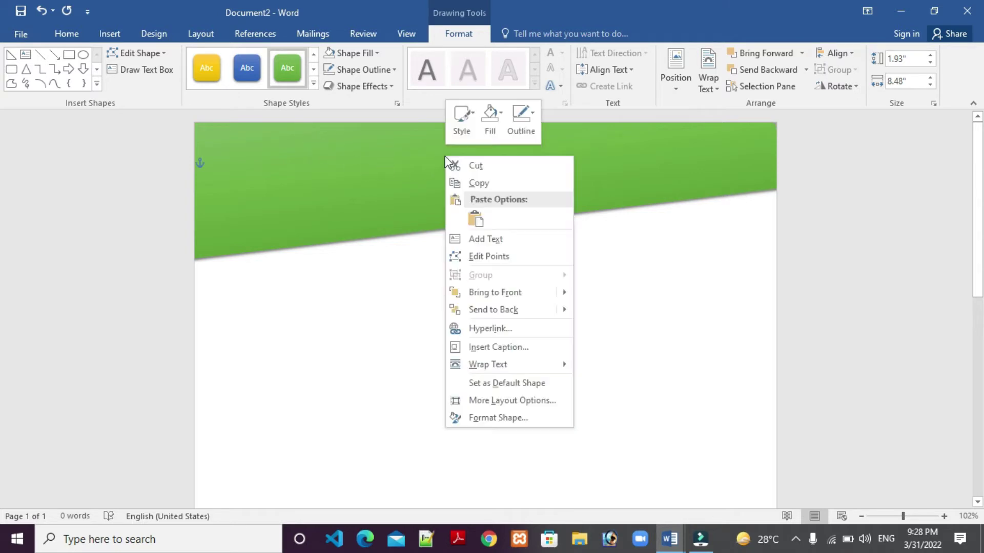
click(475, 185)
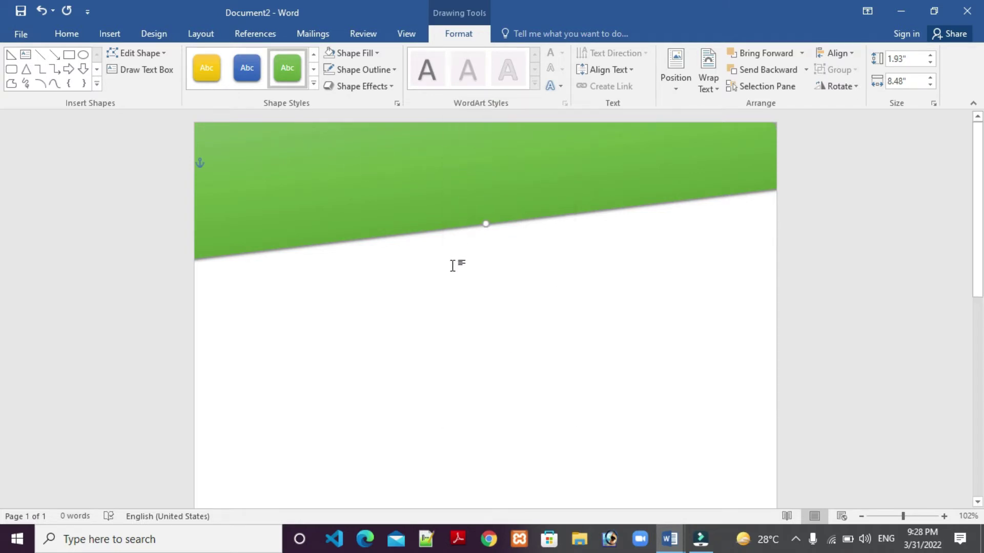
key(ctrl+v)
click(414, 180)
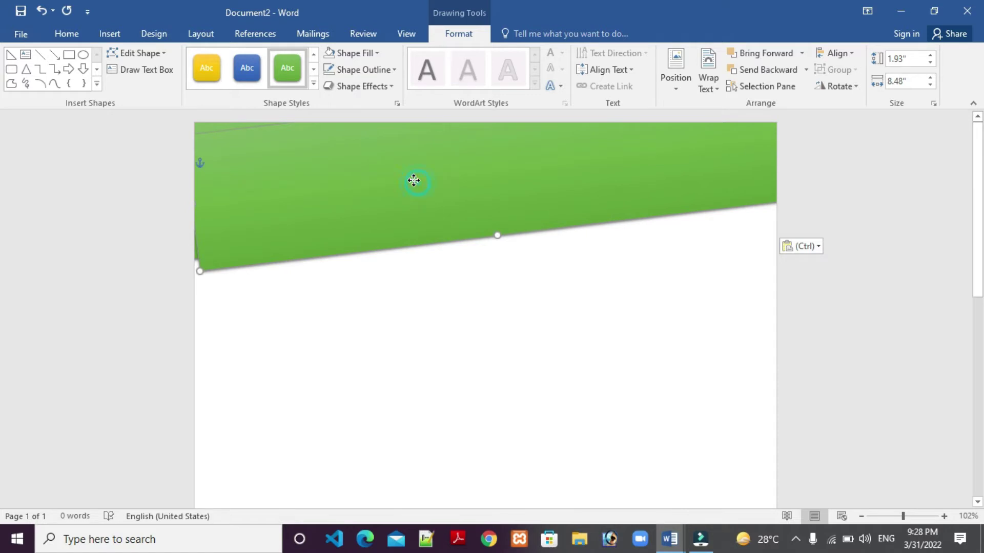
mouse_move(414, 180)
mouse_down()
mouse_move(390, 162)
mouse_move(414, 164)
mouse_up()
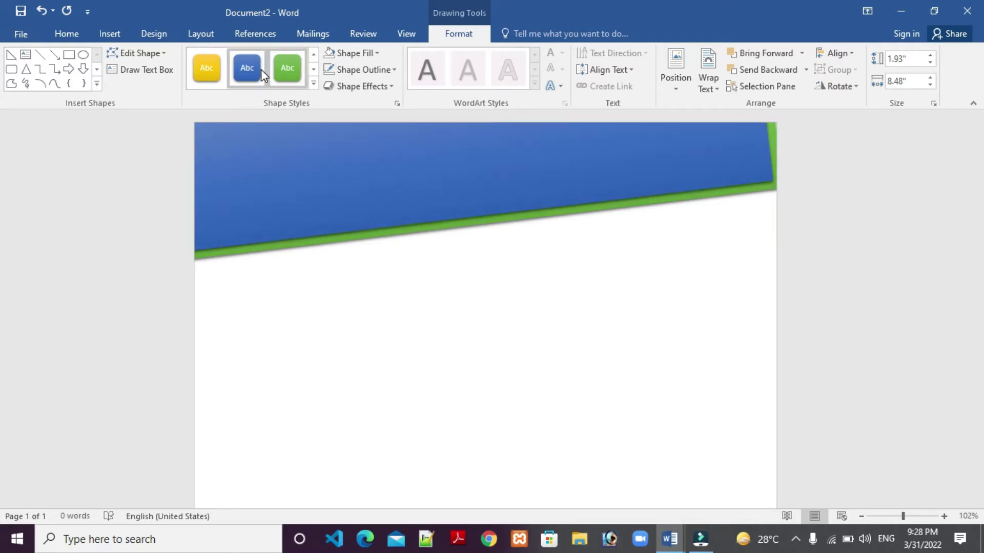
click(313, 83)
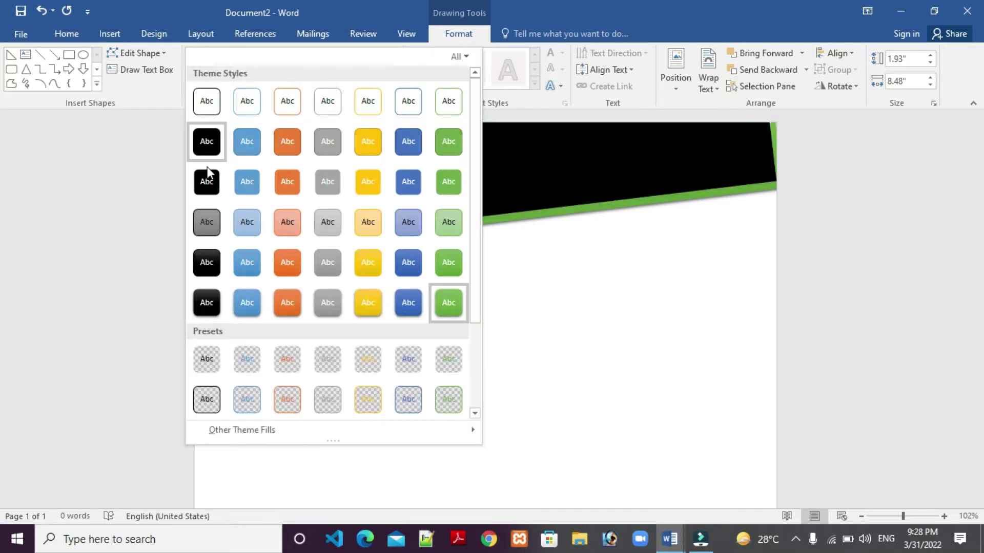
double_click(447, 183)
- Paste a third band, nudge it up, and style it Intense Effect - Blue, Accent 5
key(ctrl+v)
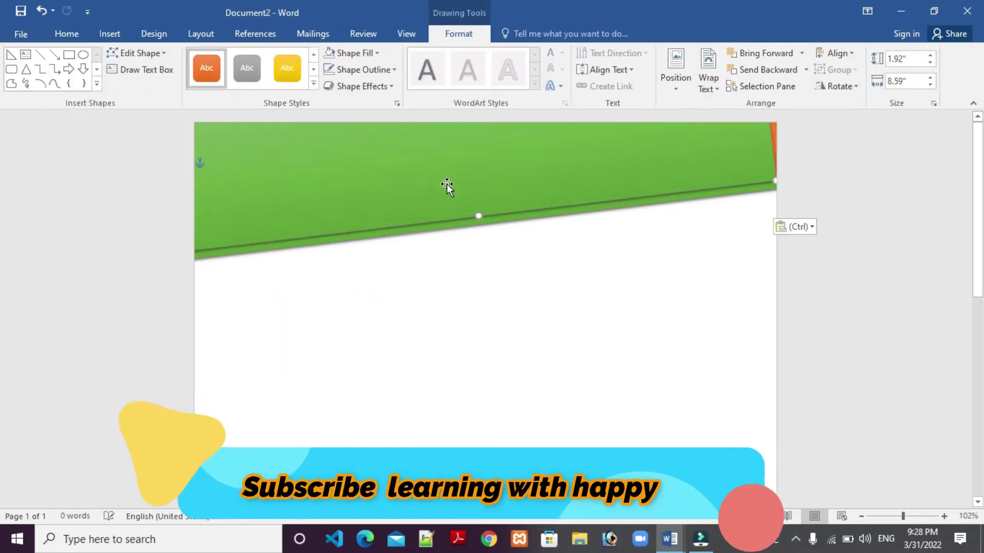
click(438, 164)
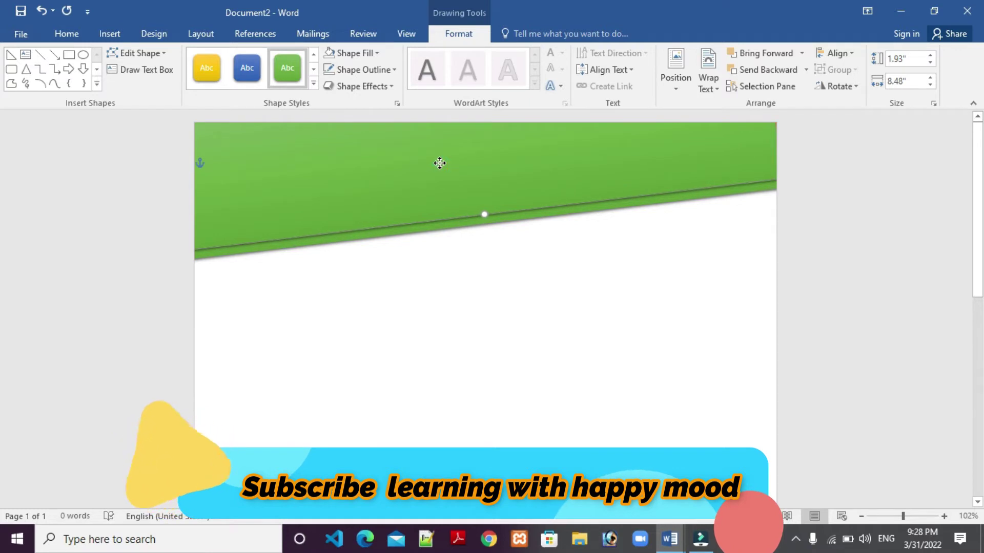
key(Up)
key(Up)
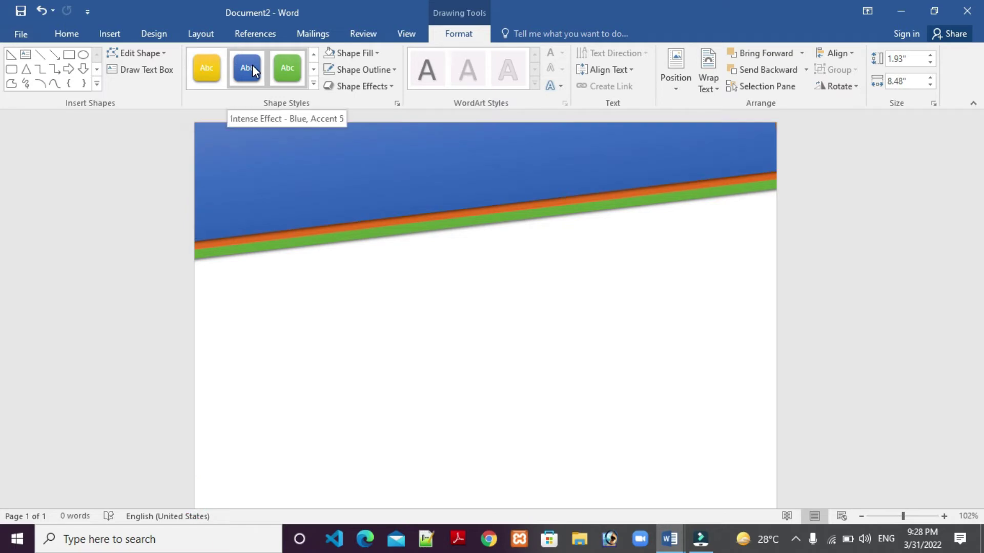
click(252, 64)
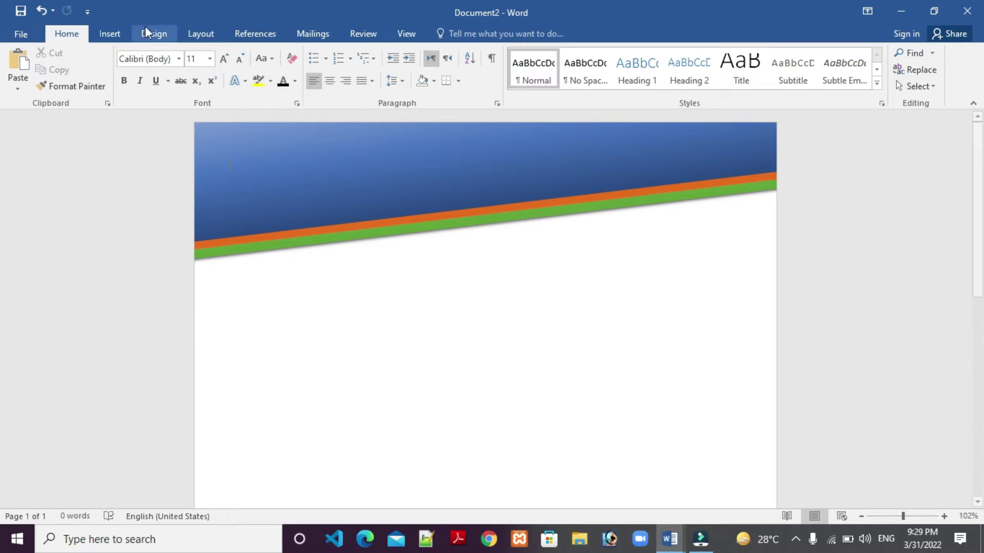
- Insert the Learning With Happy Mood logo picture from the Downloads folder
click(109, 33)
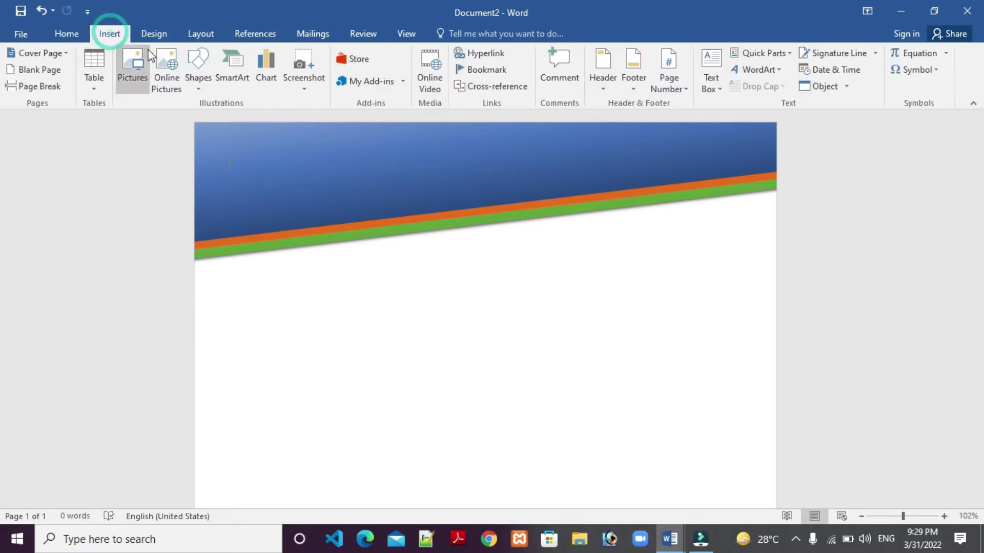
click(132, 77)
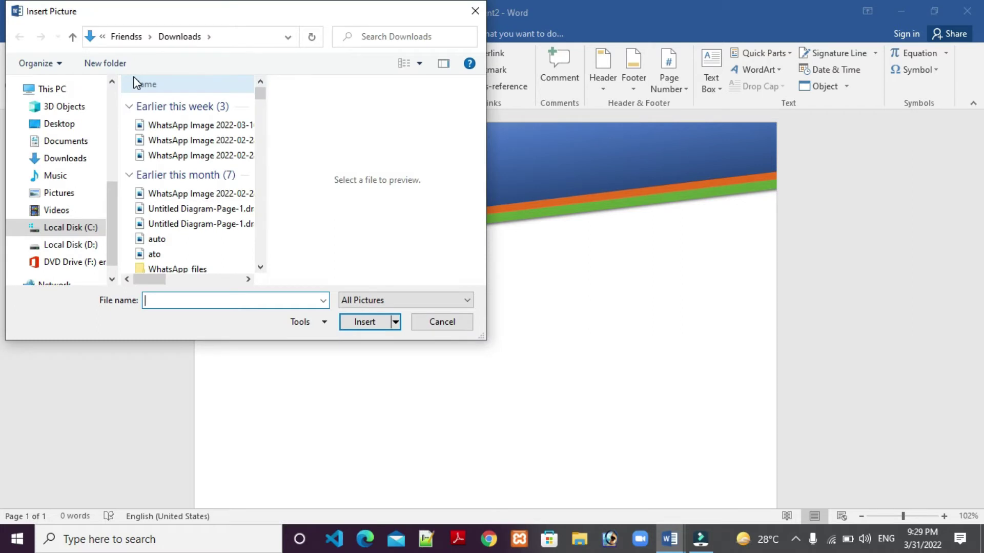
click(214, 141)
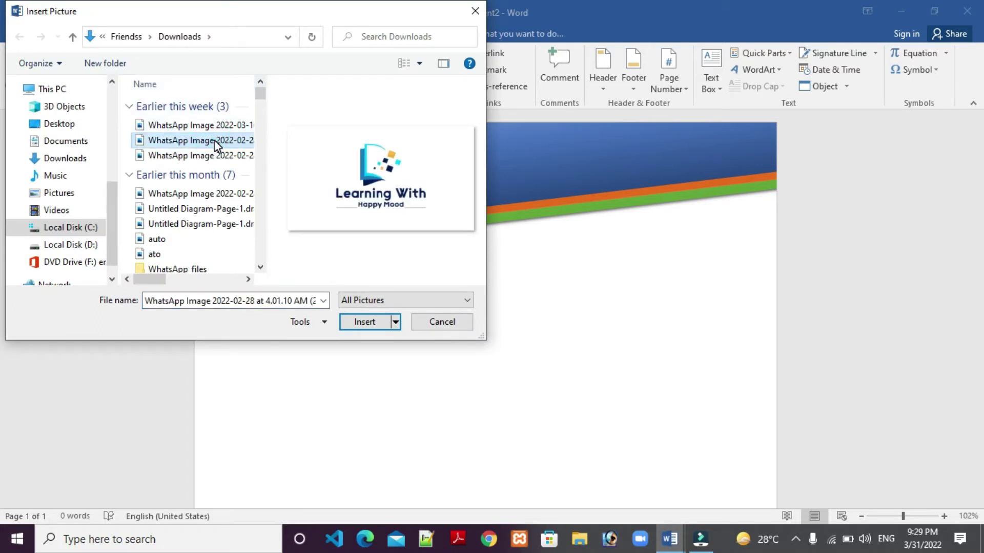
click(214, 154)
click(237, 141)
click(234, 126)
click(236, 155)
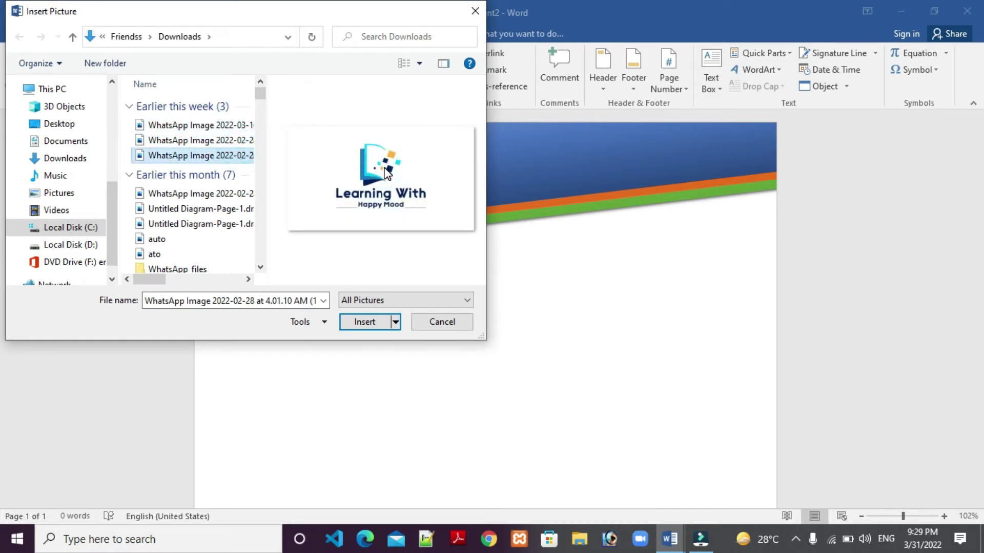
click(364, 321)
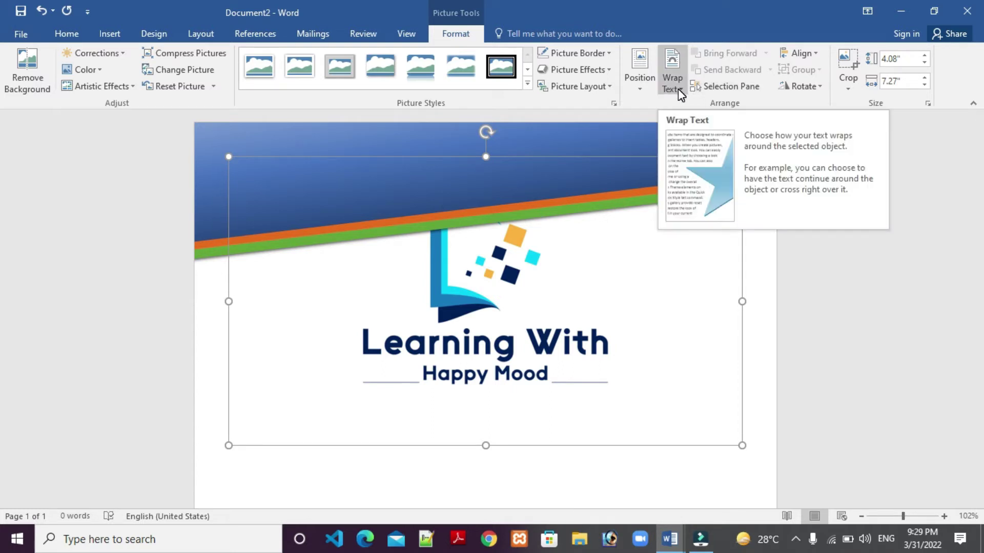
- Set the logo's text wrapping to In Front of Text
click(514, 237)
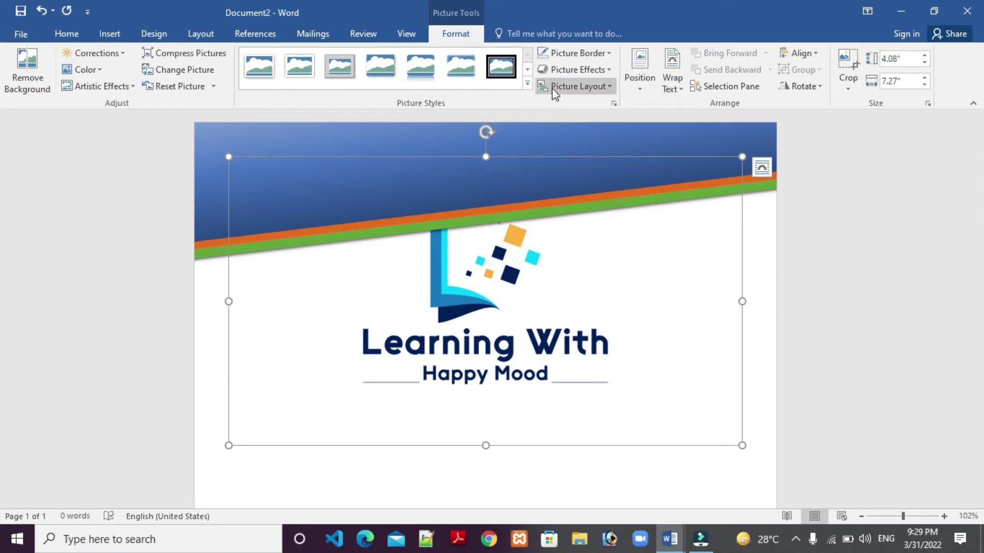
click(677, 92)
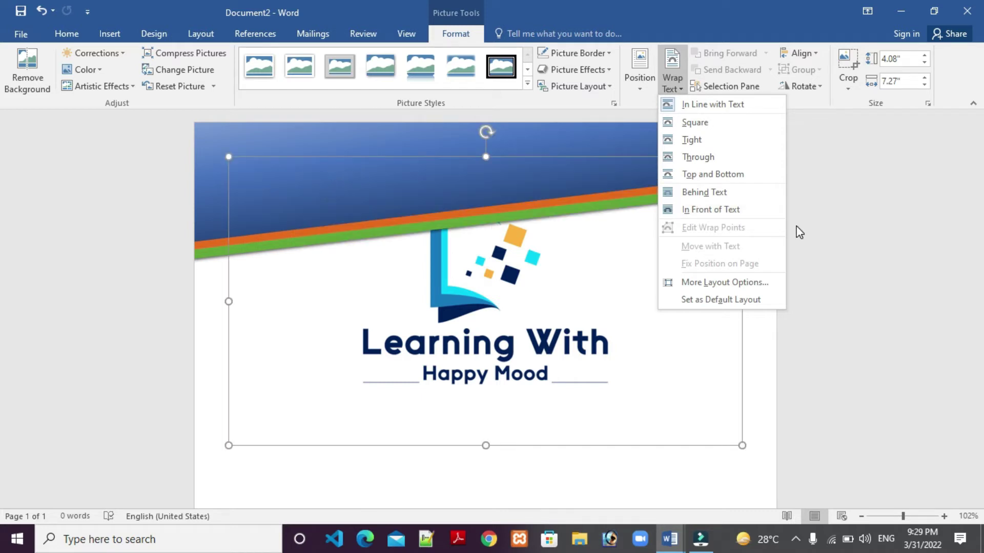
click(698, 209)
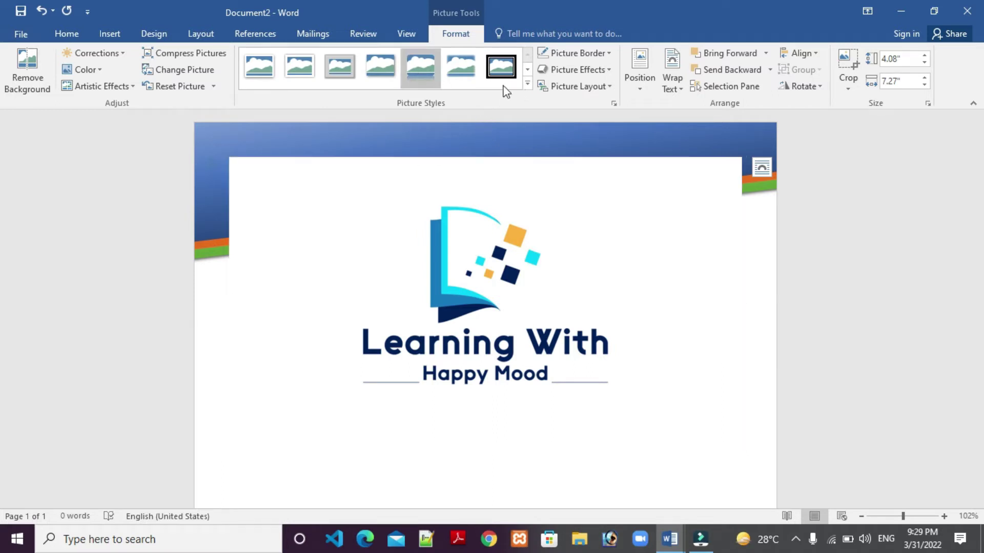
click(527, 83)
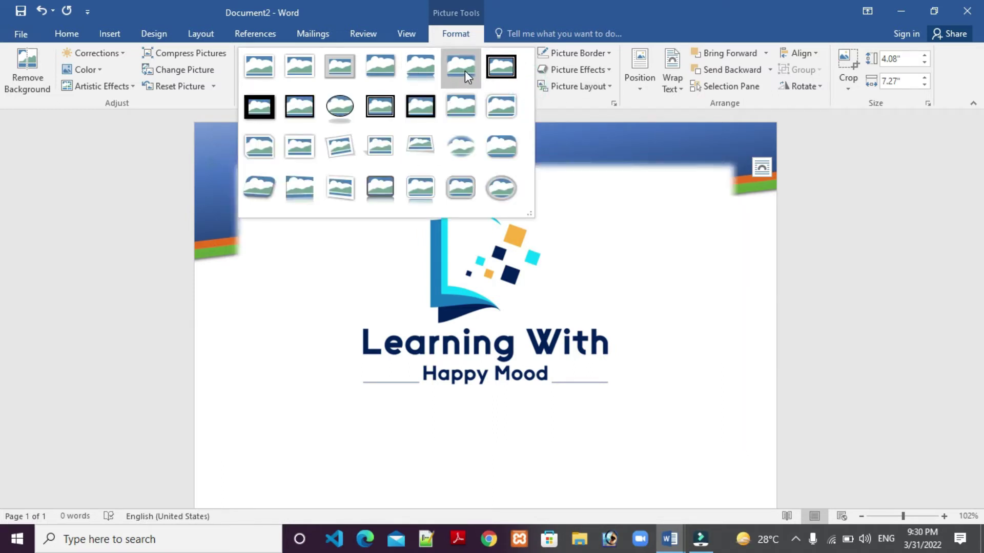
- Give the logo a Soft Edge Oval style, shrink it to 1.48" by 1.62", and place it top-left
click(462, 146)
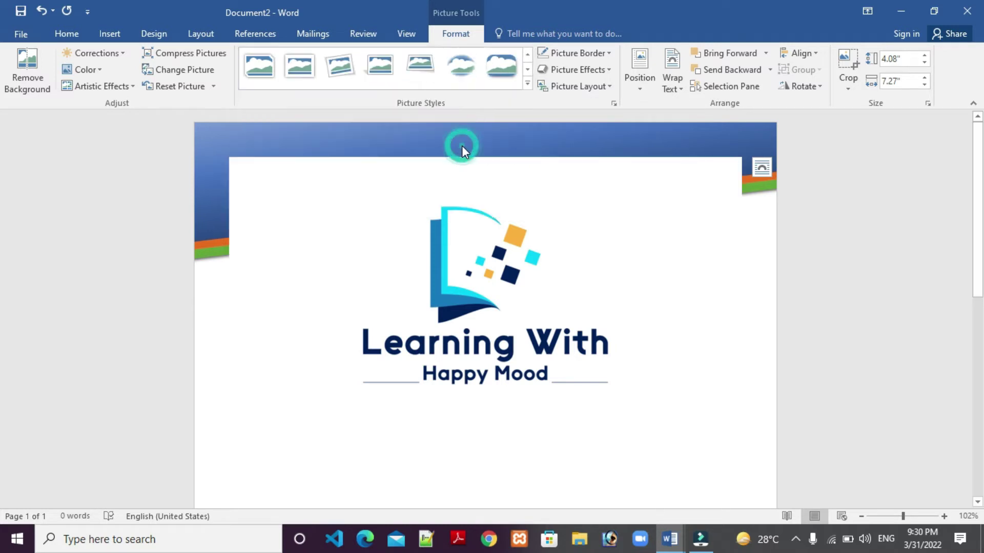
drag(742, 302, 571, 301)
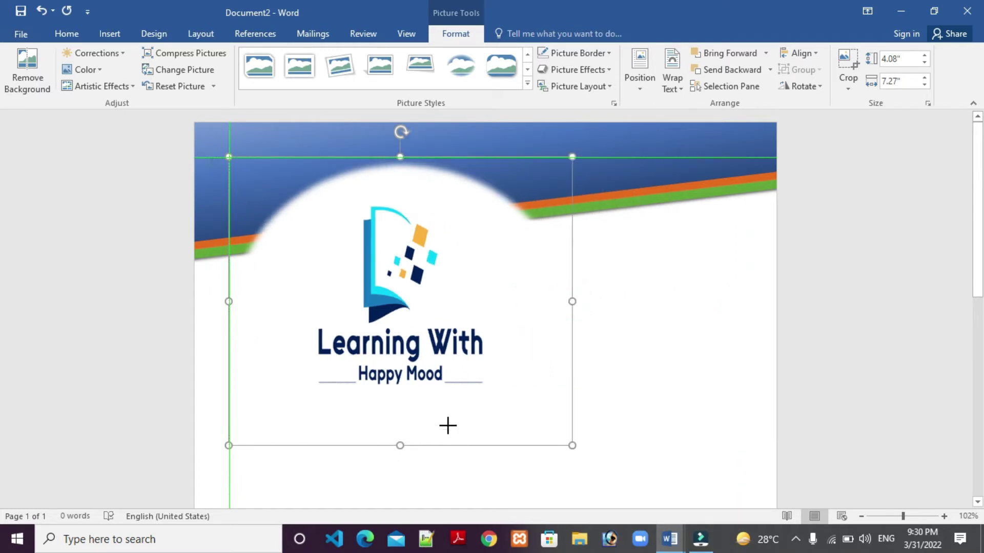
drag(571, 445, 485, 316)
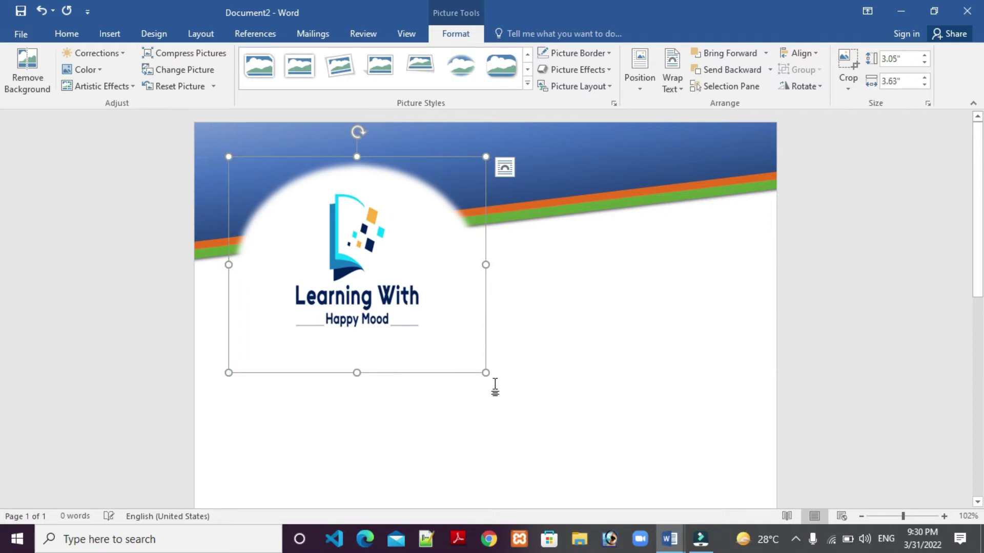
drag(486, 373, 404, 303)
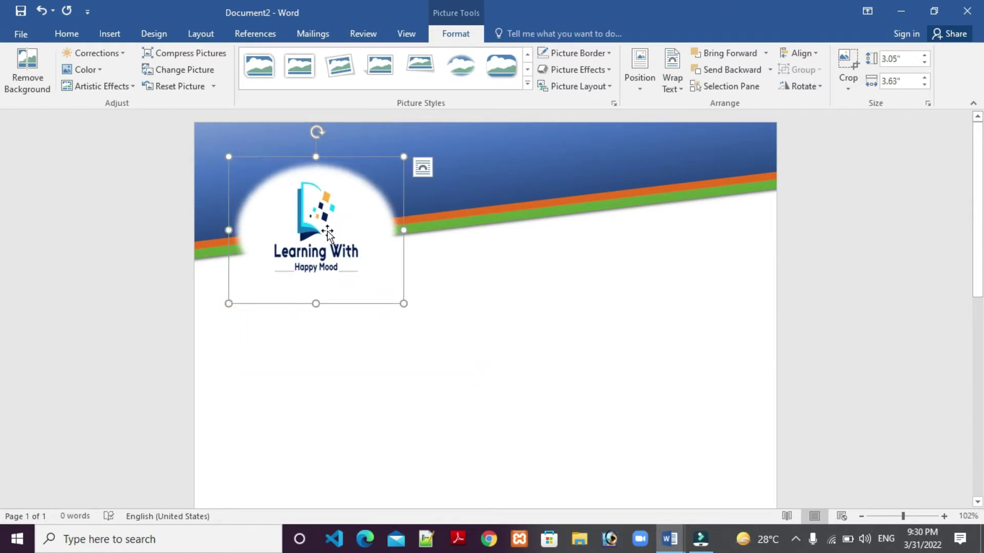
drag(228, 229, 288, 230)
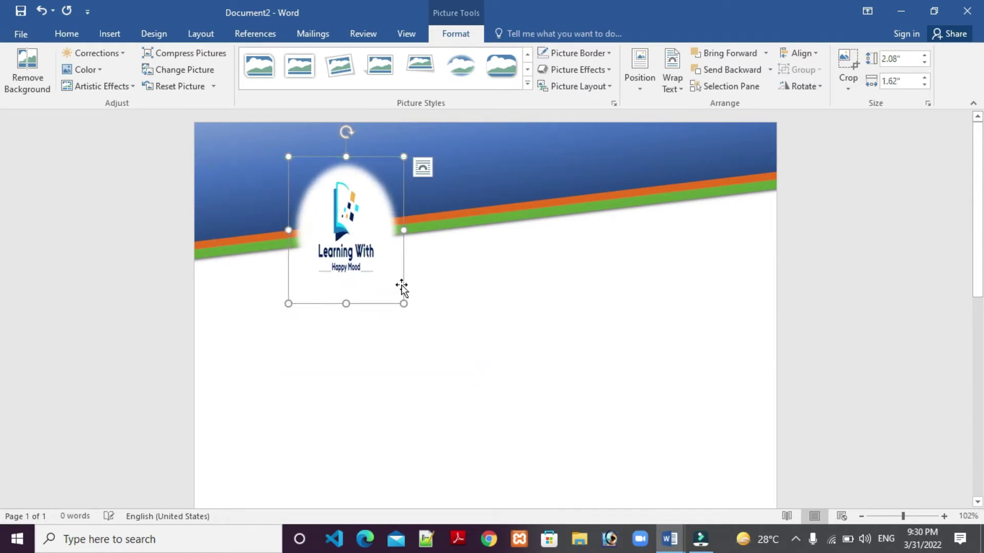
drag(346, 304, 345, 262)
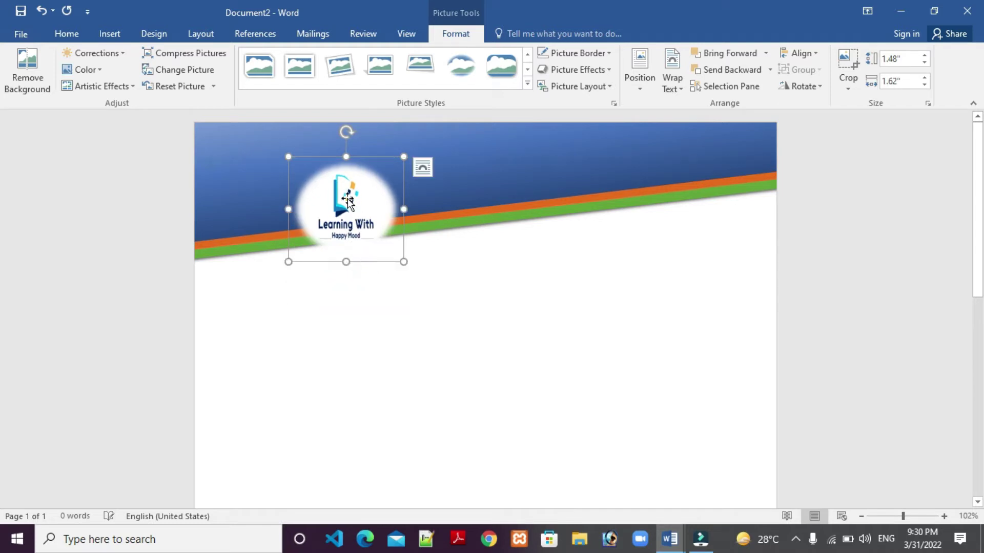
drag(344, 200, 246, 153)
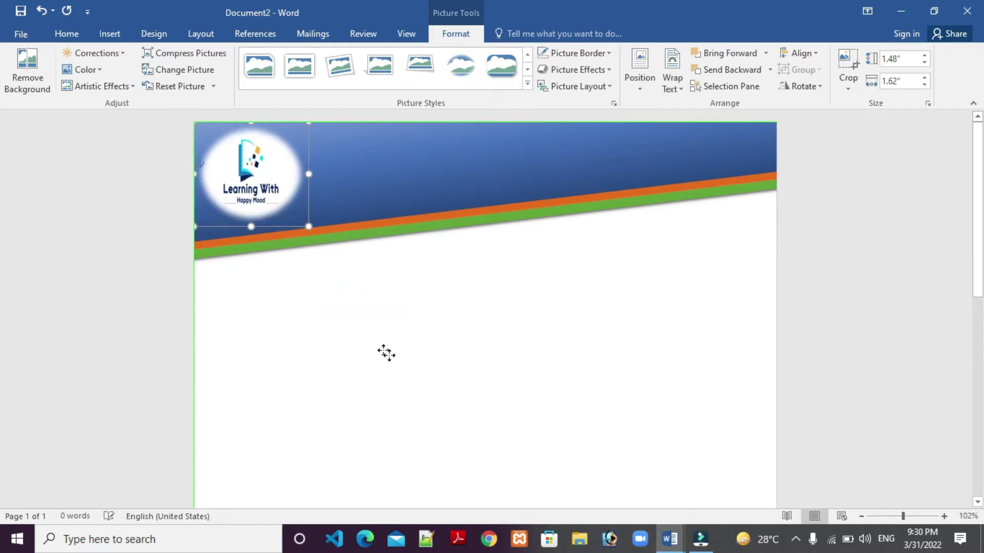
click(420, 339)
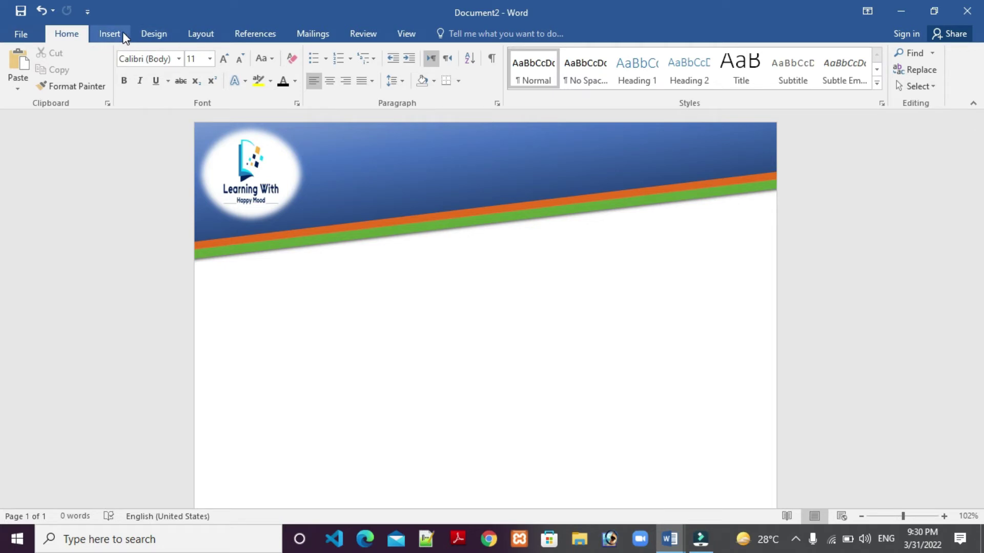
- Draw a 0.6" by 3.58" rectangle beside the logo and type 'Learning with Happy Mood' in it
click(106, 34)
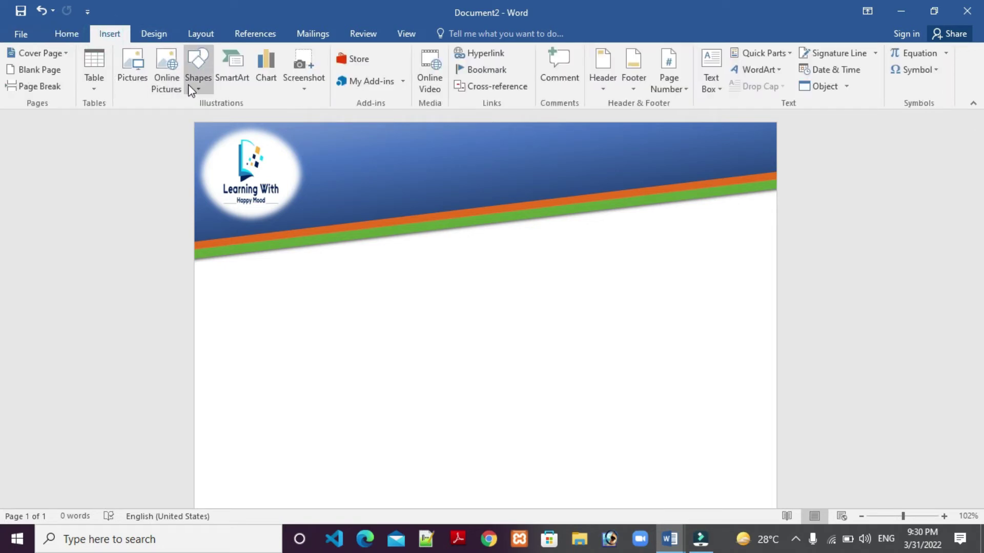
click(203, 89)
click(240, 123)
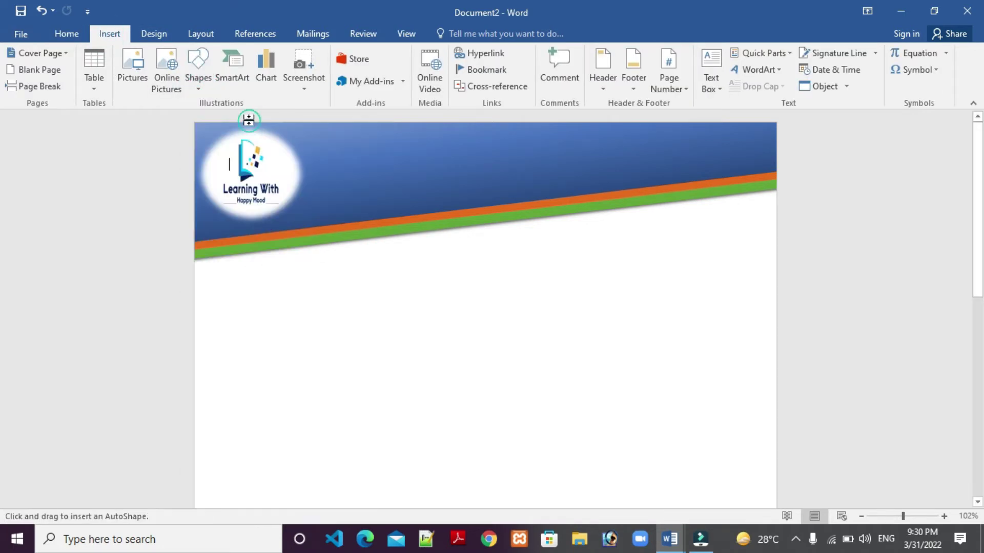
mouse_move(376, 140)
mouse_down()
mouse_move(612, 160)
mouse_move(623, 180)
mouse_up()
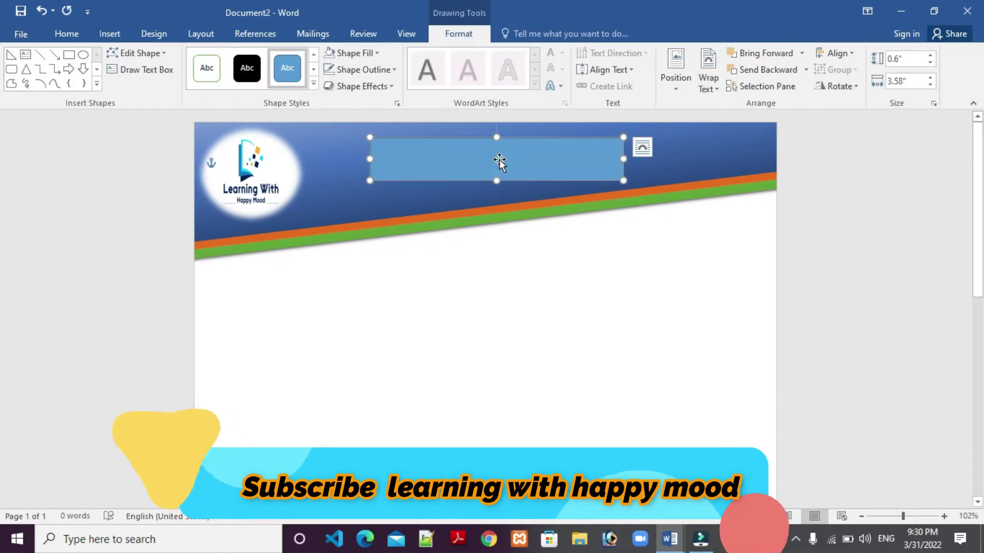
right_click(500, 159)
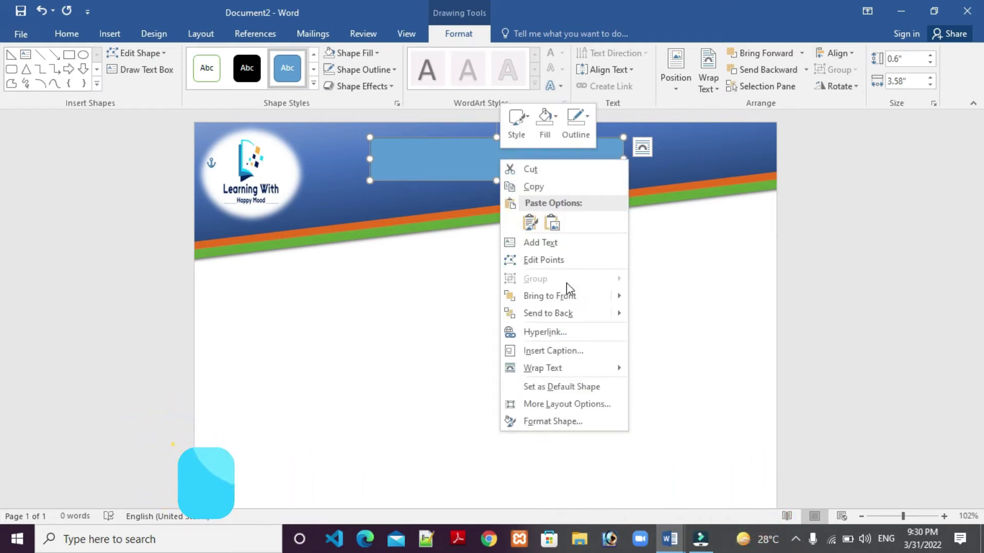
click(541, 243)
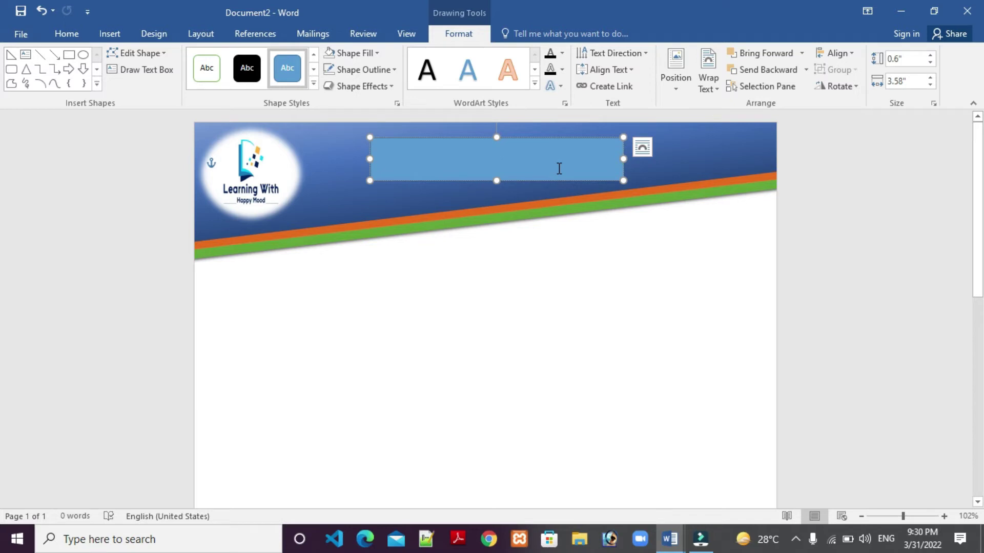
text(Learning wi)
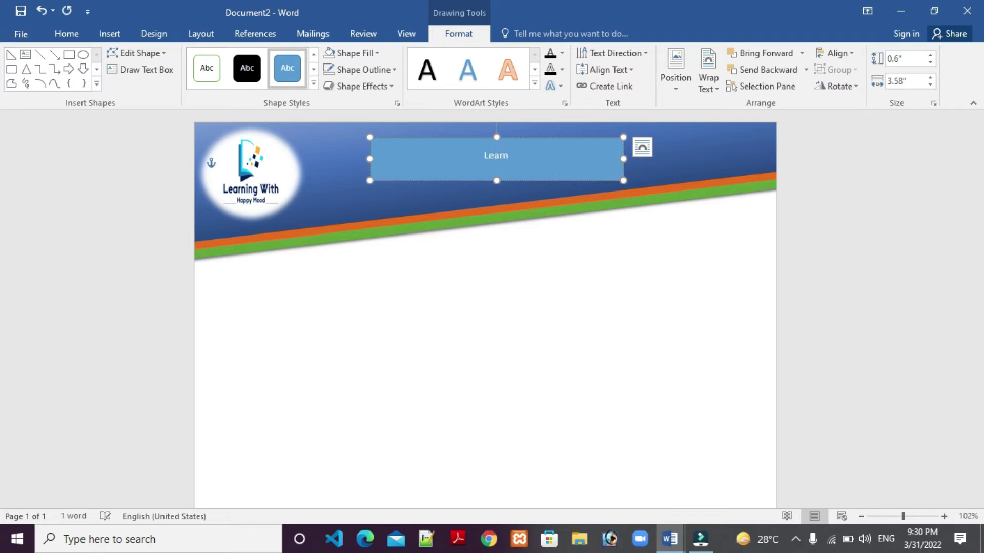
text(th)
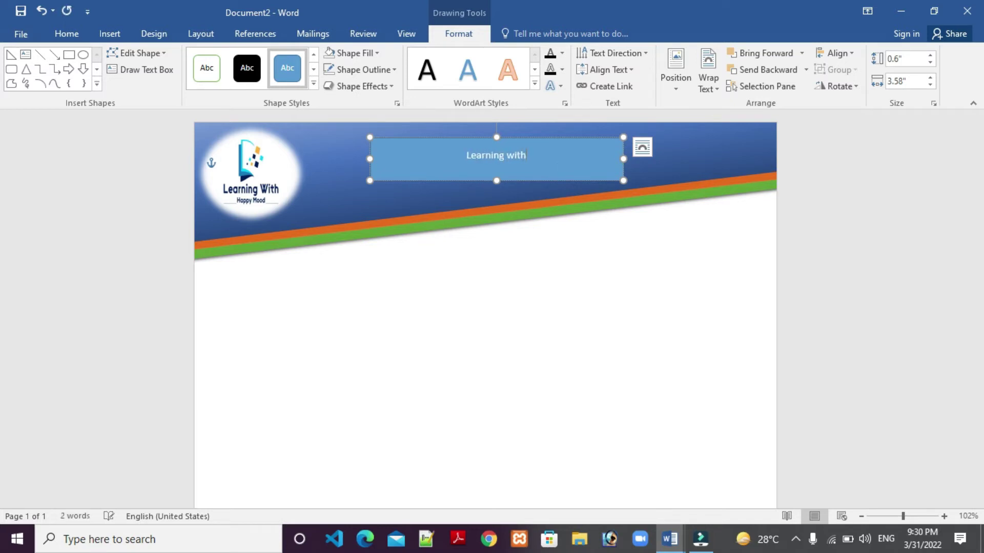
text( Happ)
text(y Mood)
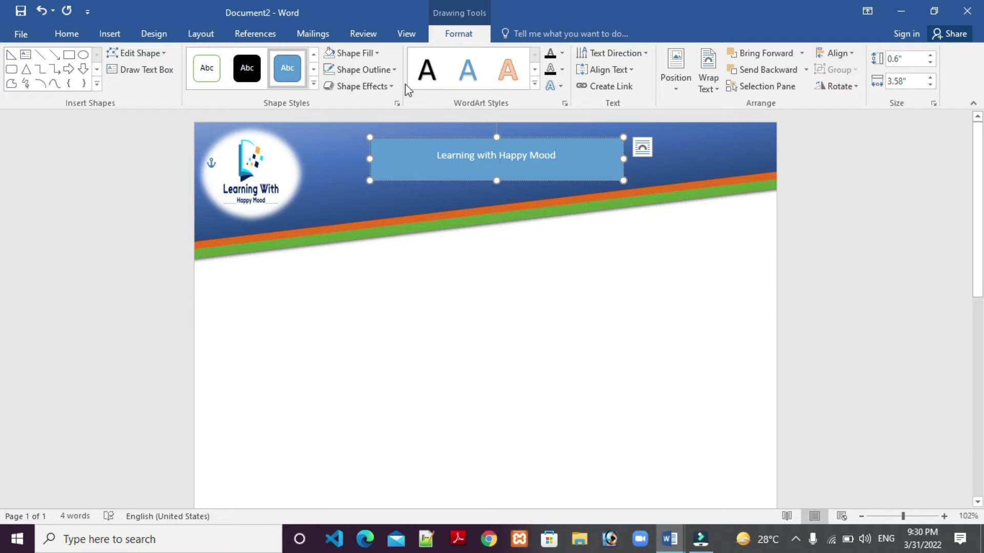
- Give the header text box No Fill and No Outline
click(377, 54)
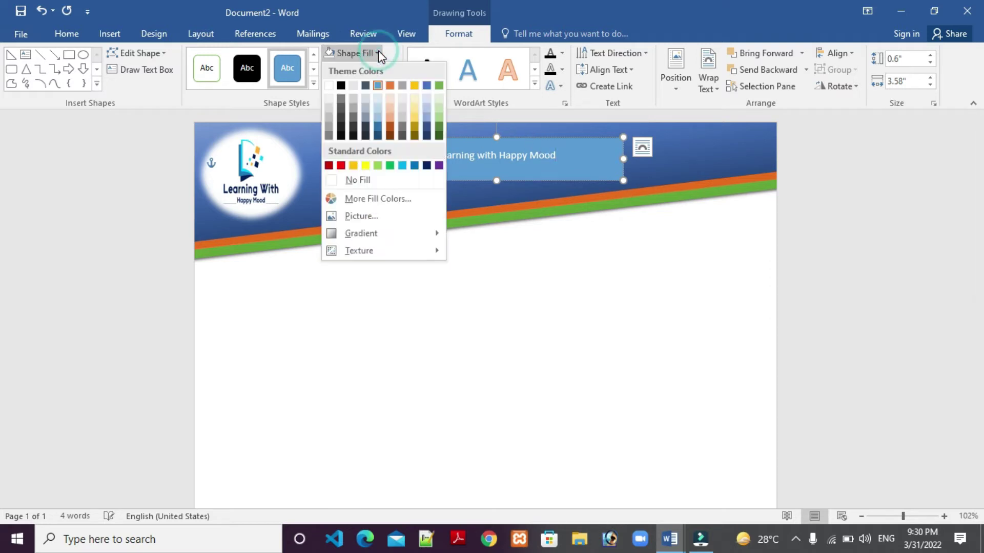
click(333, 180)
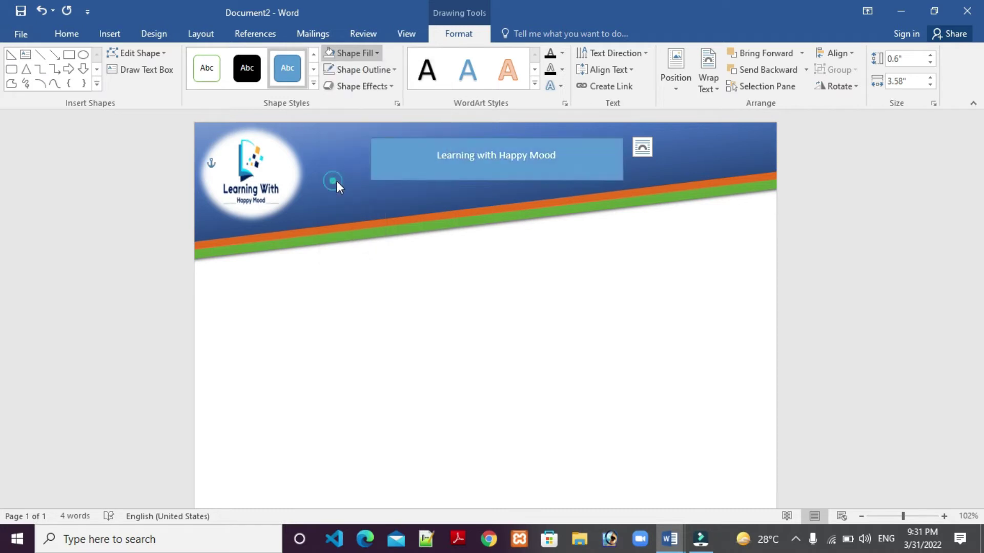
click(395, 69)
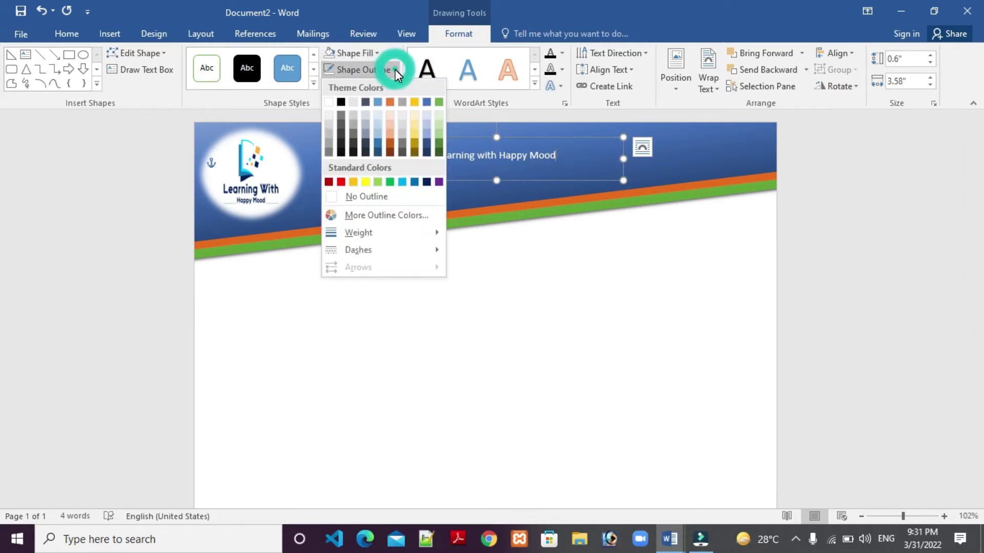
click(348, 198)
- Apply the blue WordArt style to the 'Learning with Happy Mood' title
double_click(497, 163)
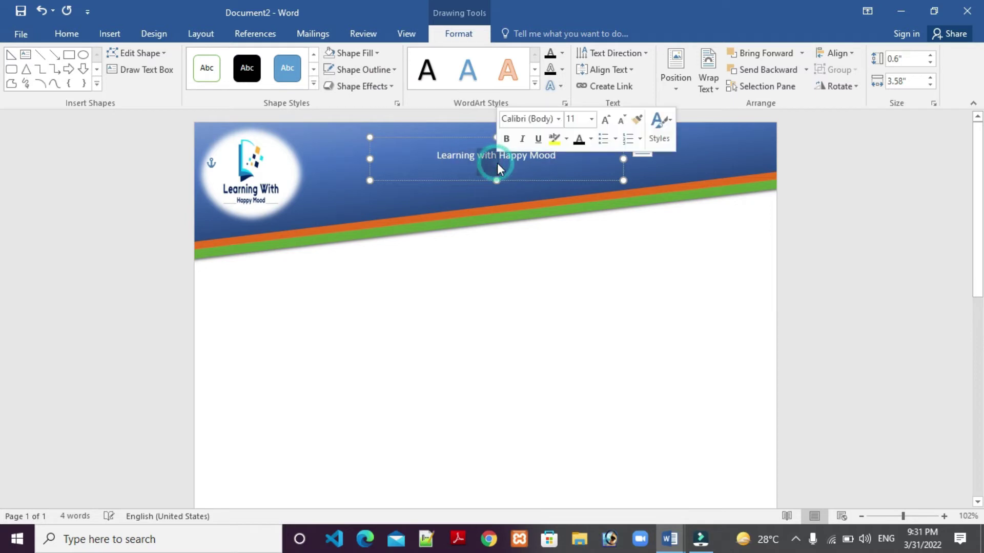
double_click(500, 163)
triple_click(499, 163)
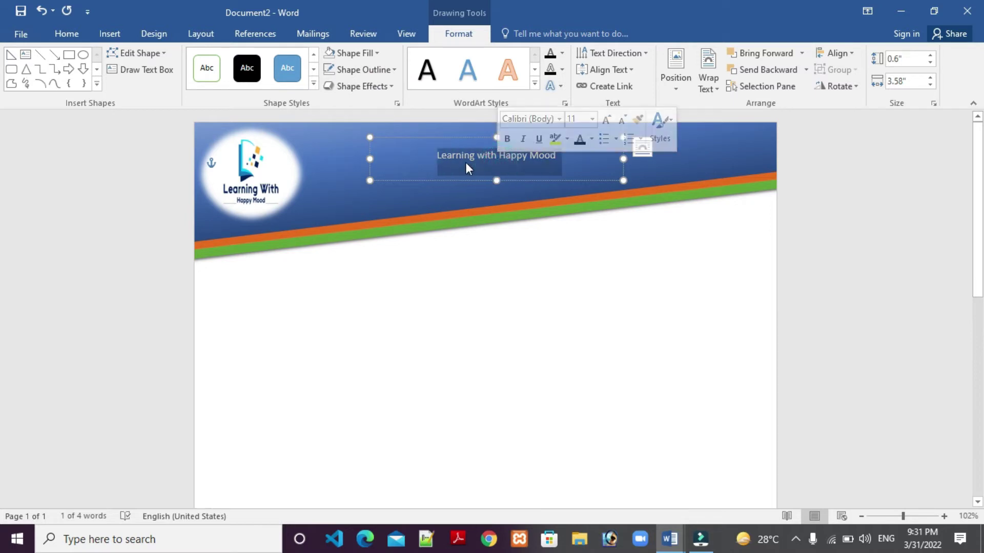
click(535, 84)
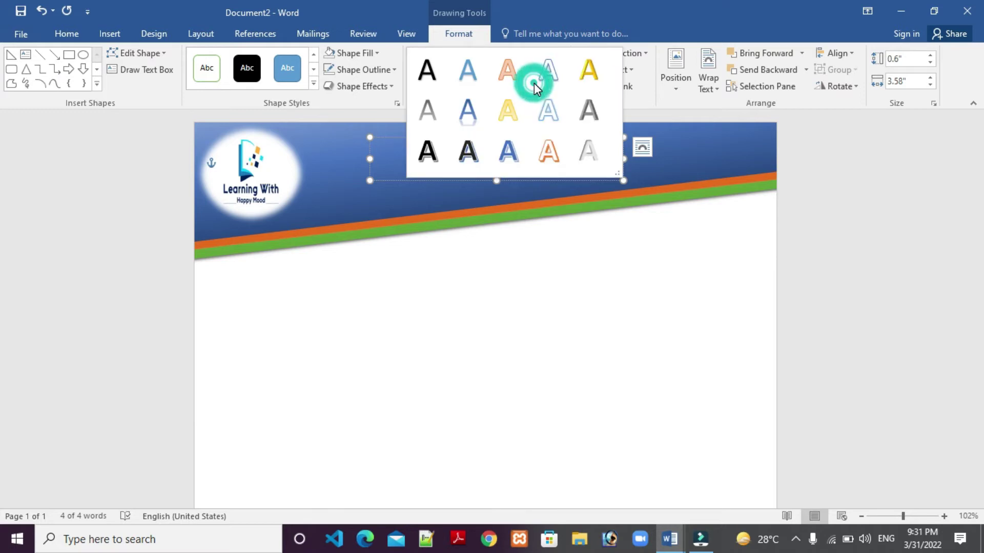
click(472, 113)
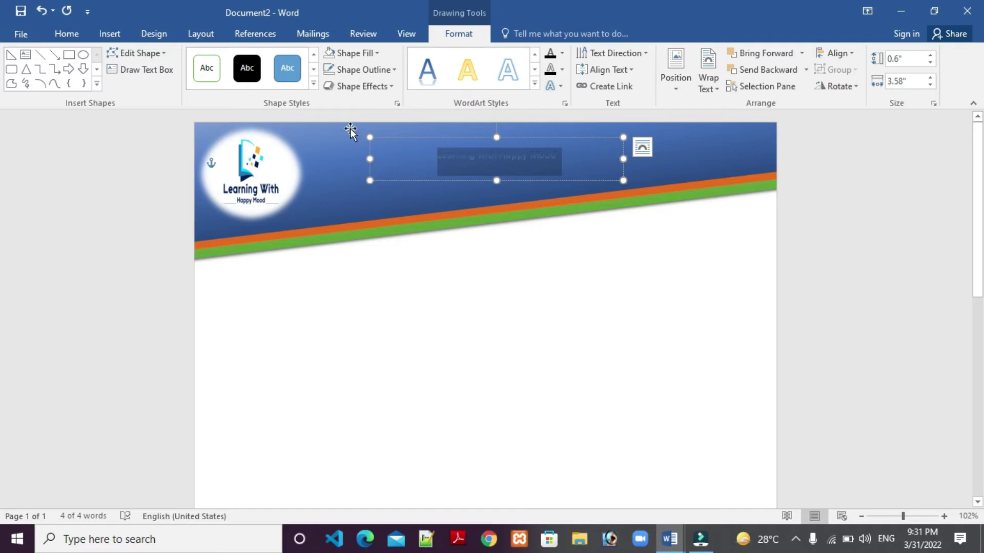
- Set the title's font colour to White, size 24, Bold, and font Arial Black
click(56, 32)
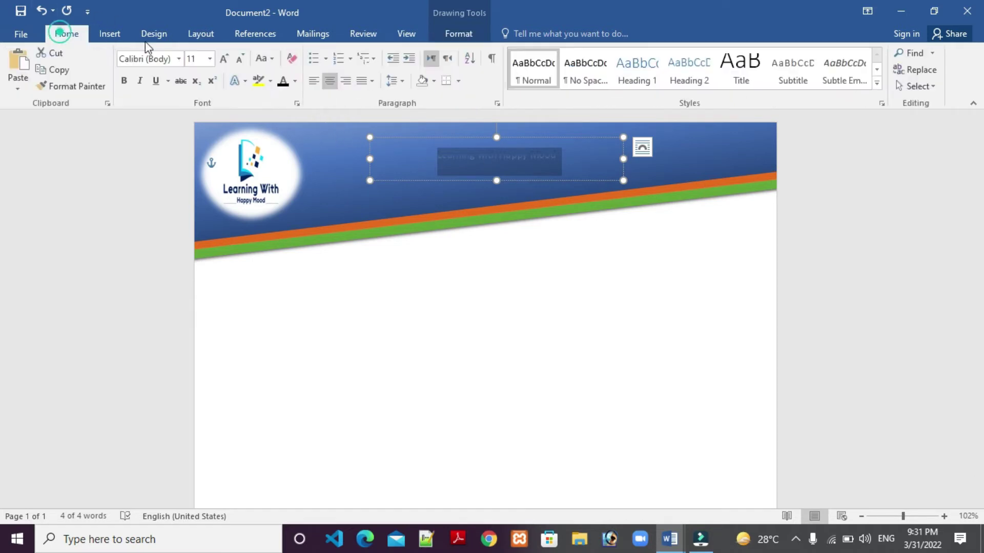
click(297, 81)
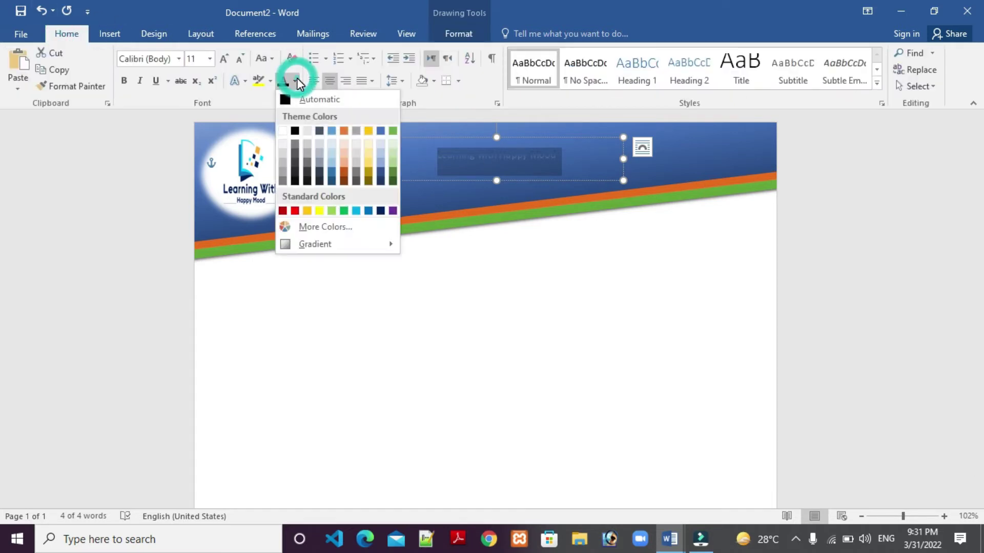
click(284, 130)
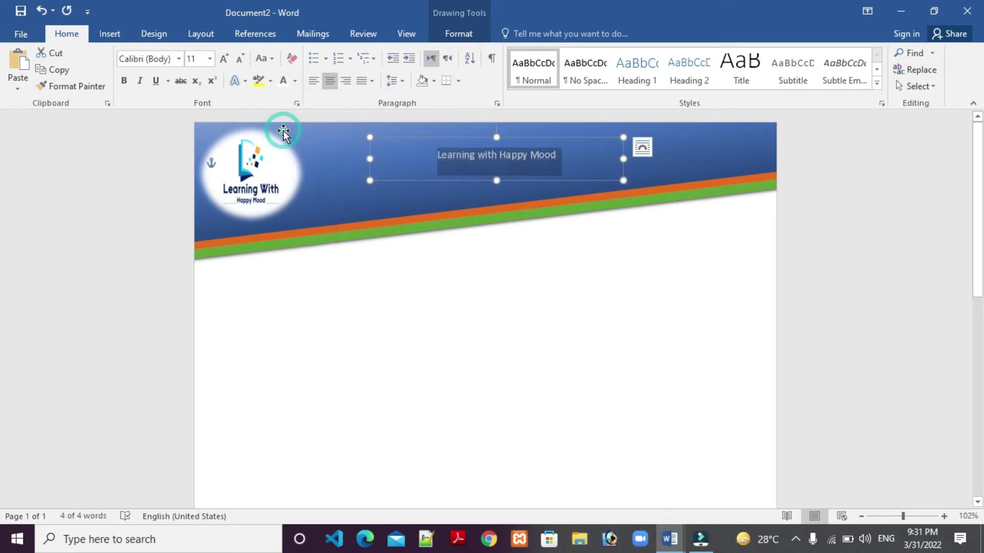
click(209, 58)
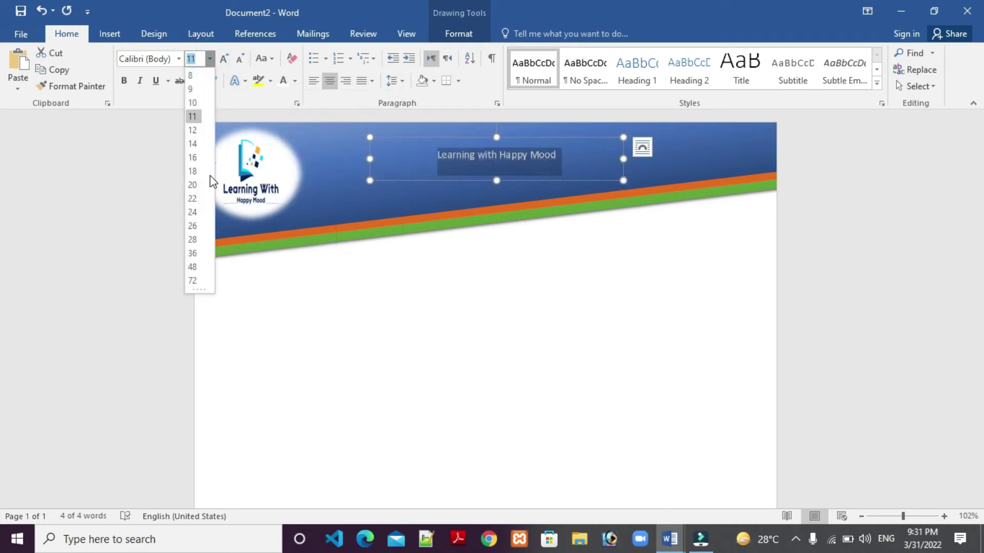
click(195, 212)
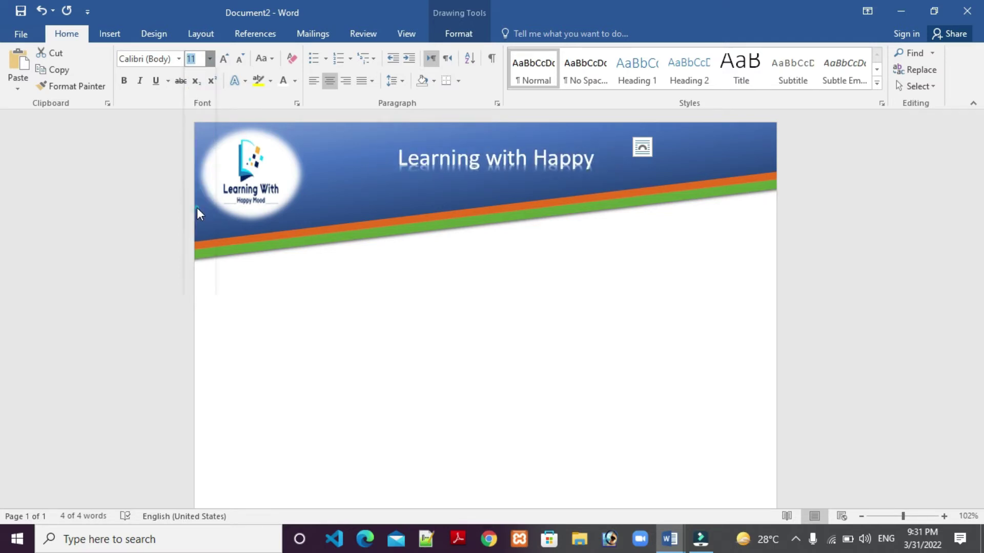
click(124, 81)
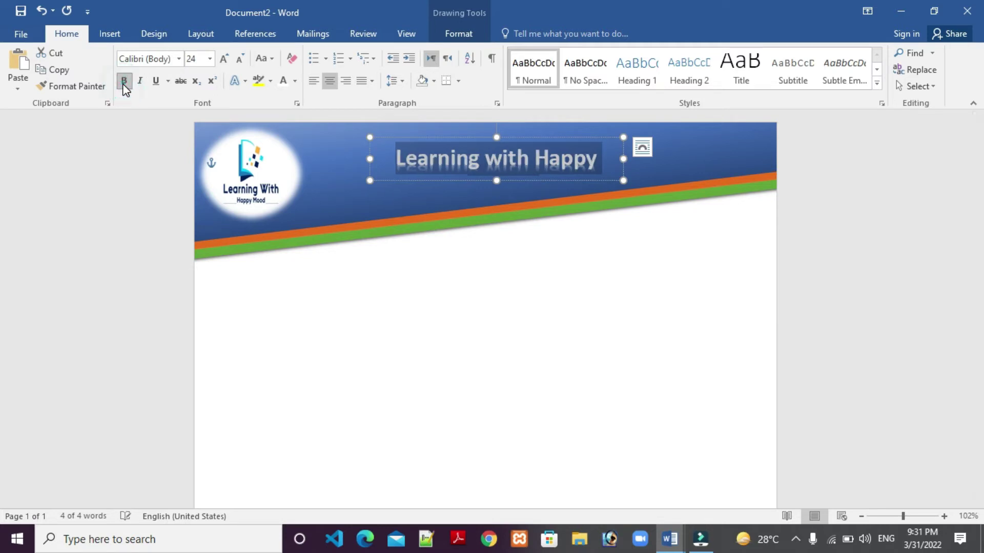
click(178, 59)
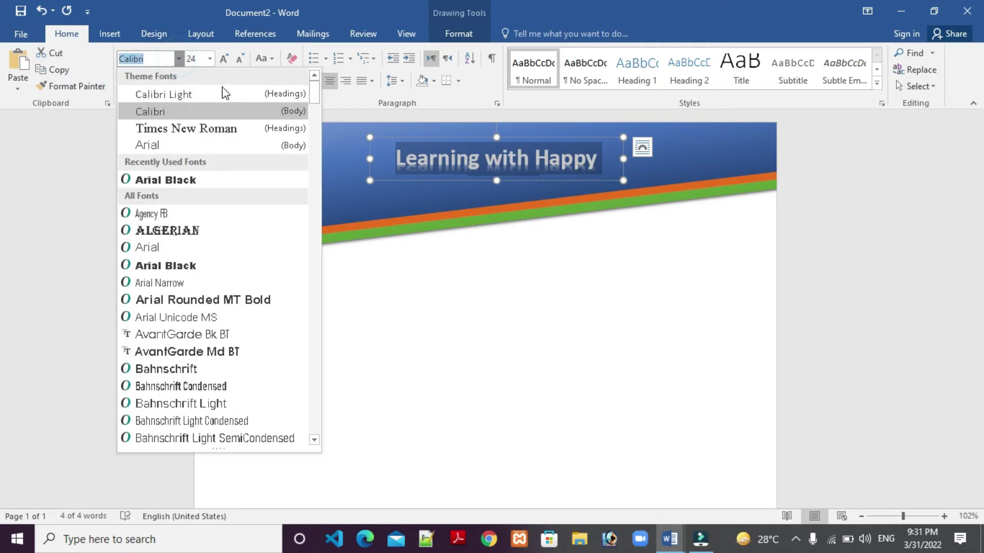
click(175, 180)
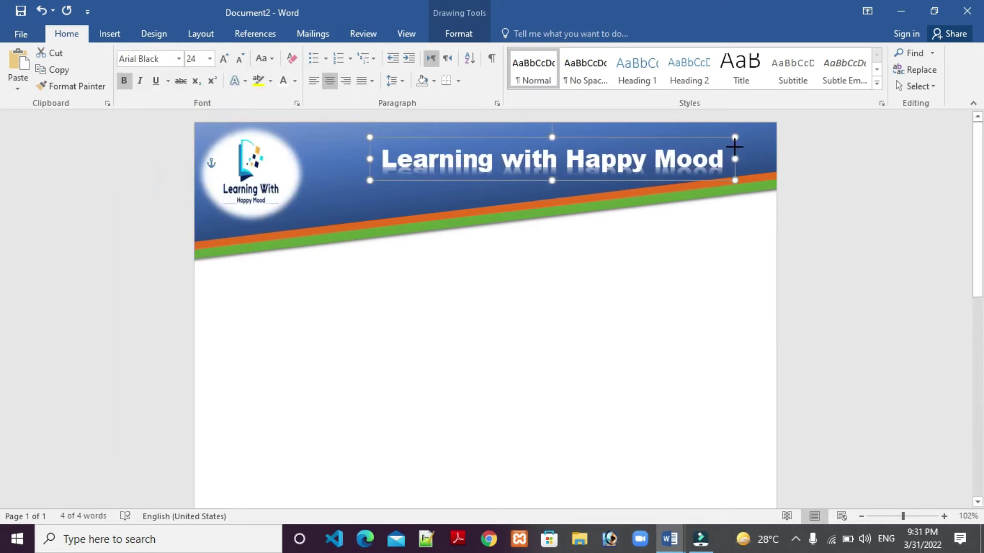
- Widen the title box so the title fits, shift it left, and adjust its rotation
drag(621, 159, 734, 156)
drag(443, 138, 397, 140)
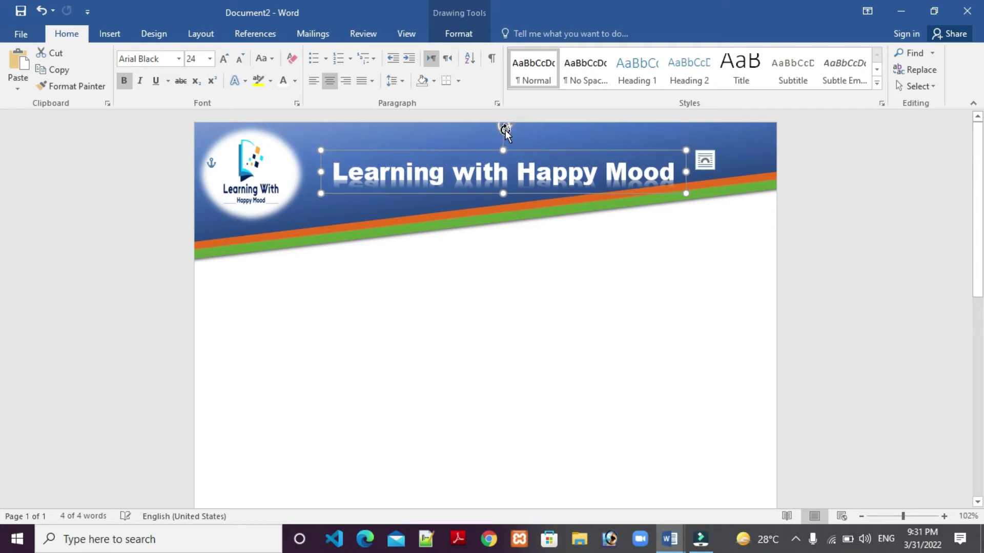
drag(506, 128, 504, 127)
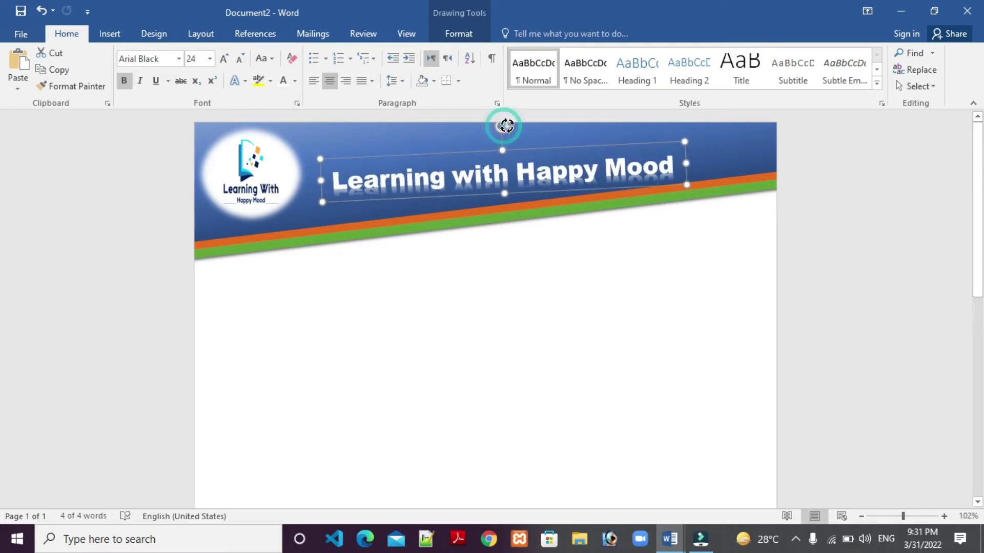
drag(502, 127, 505, 126)
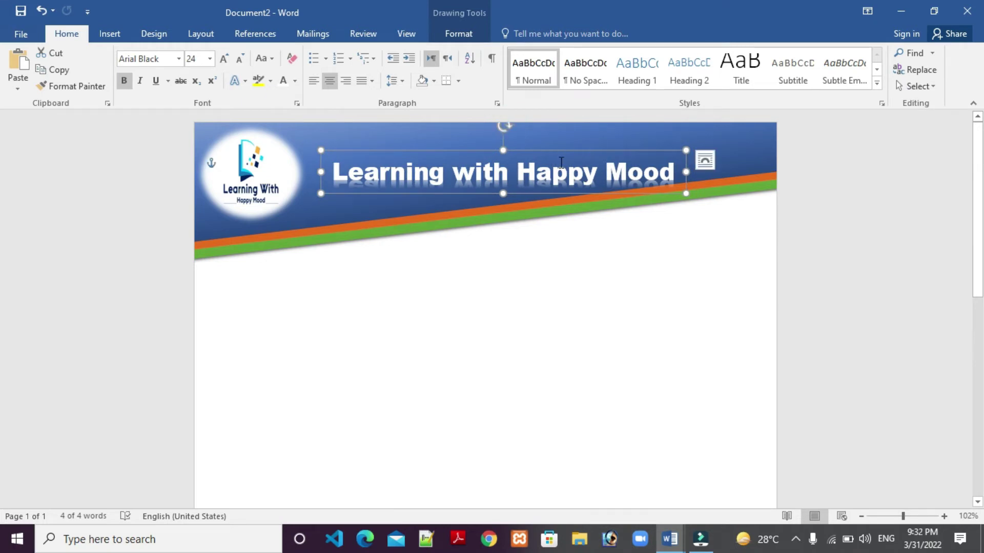
- Raise the title box higher in the blue band and widen it at both sides
drag(571, 149, 572, 135)
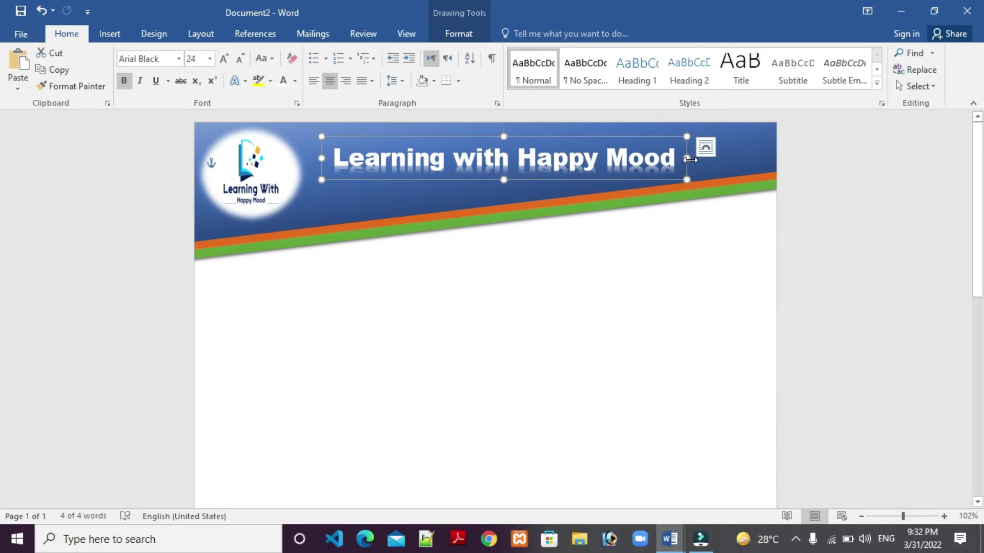
drag(687, 158, 699, 158)
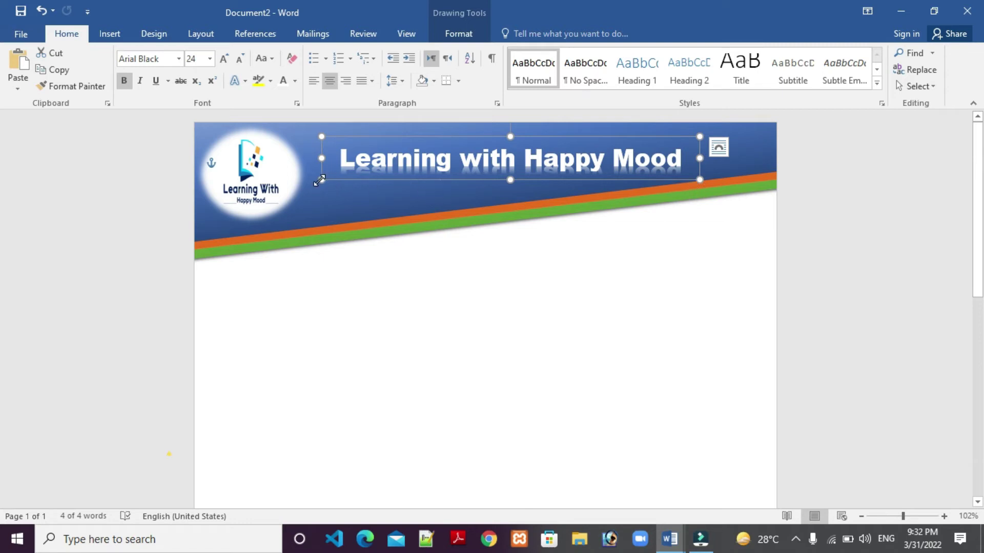
drag(319, 180, 317, 181)
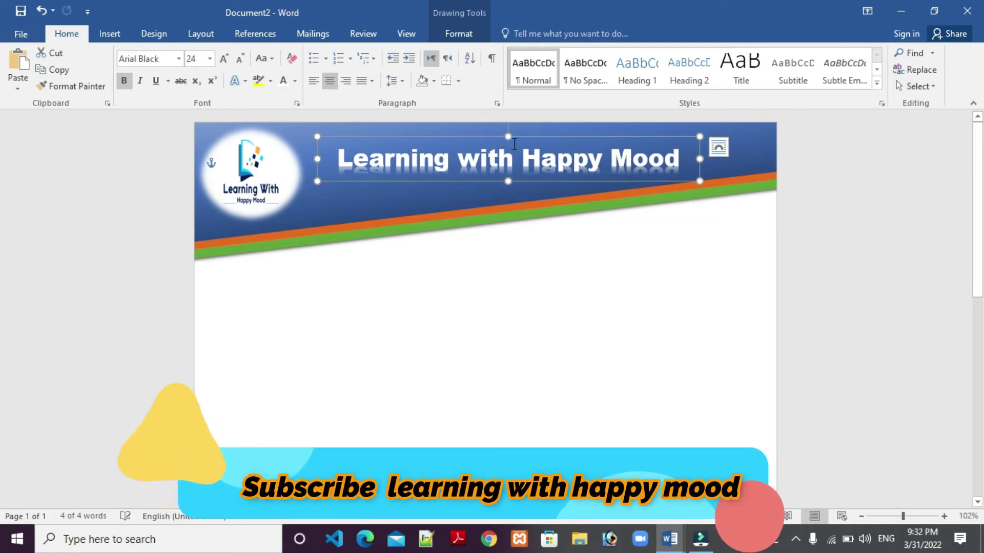
click(554, 248)
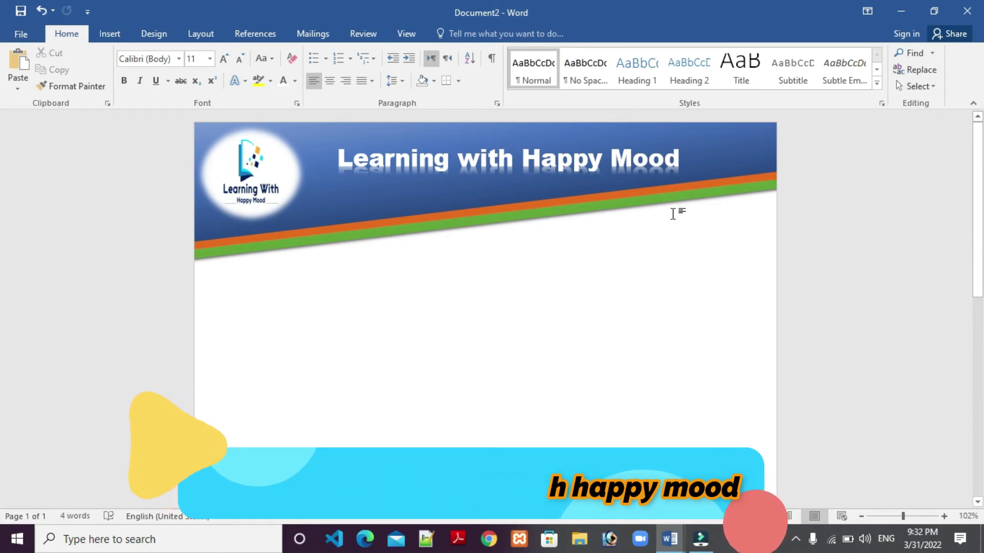
scroll(655, 262, down, 5)
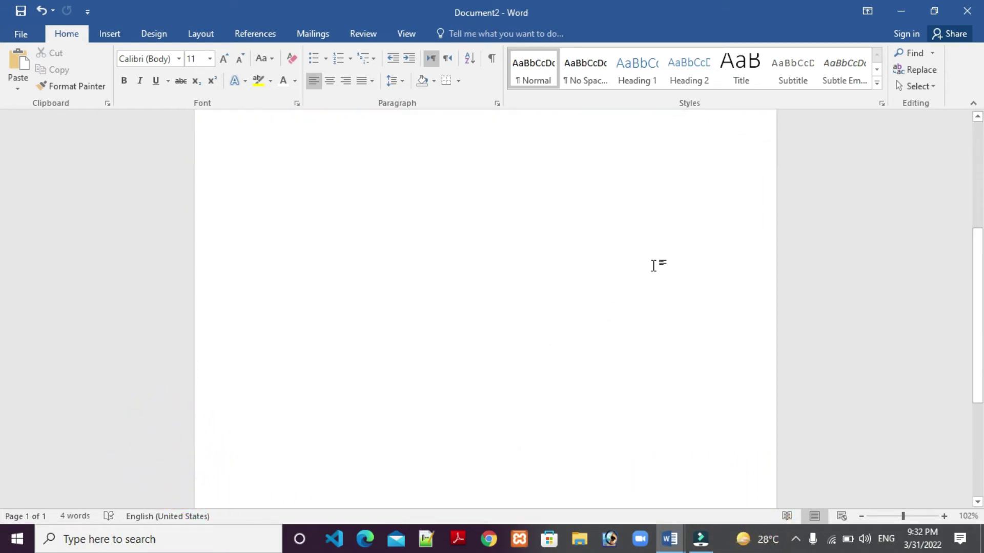
scroll(653, 264, up, 5)
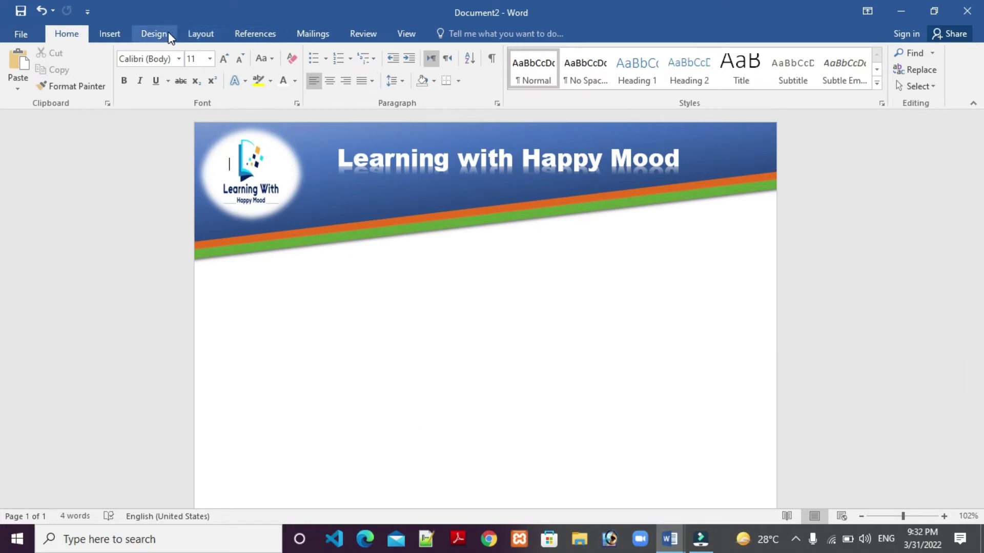
- Choose a custom picture watermark using the Learning With Happy Mood logo image
click(154, 34)
click(866, 78)
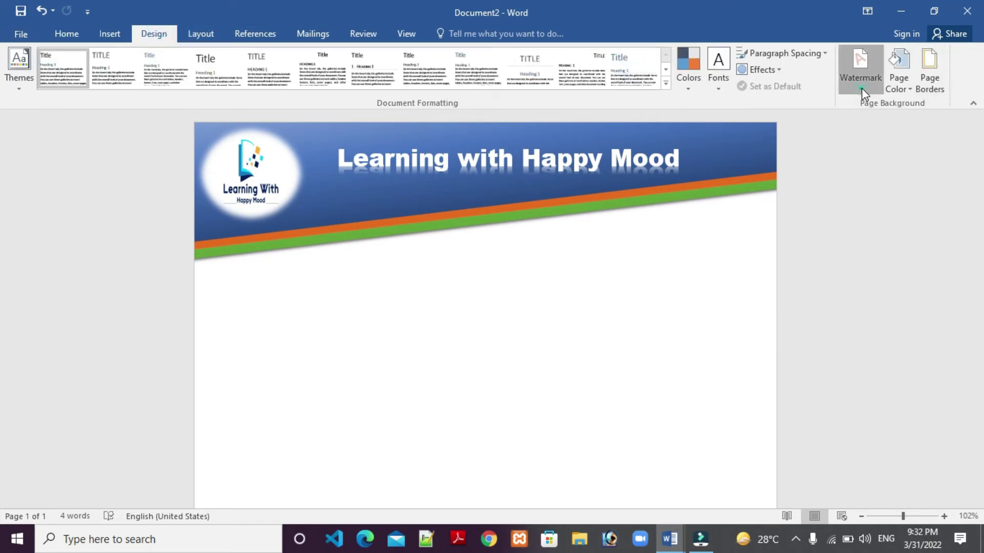
click(710, 397)
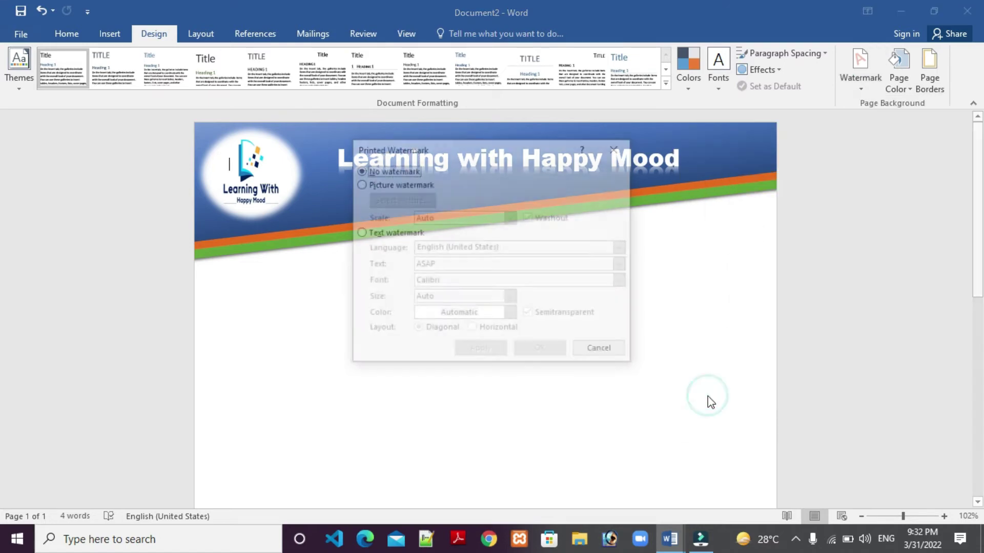
click(380, 186)
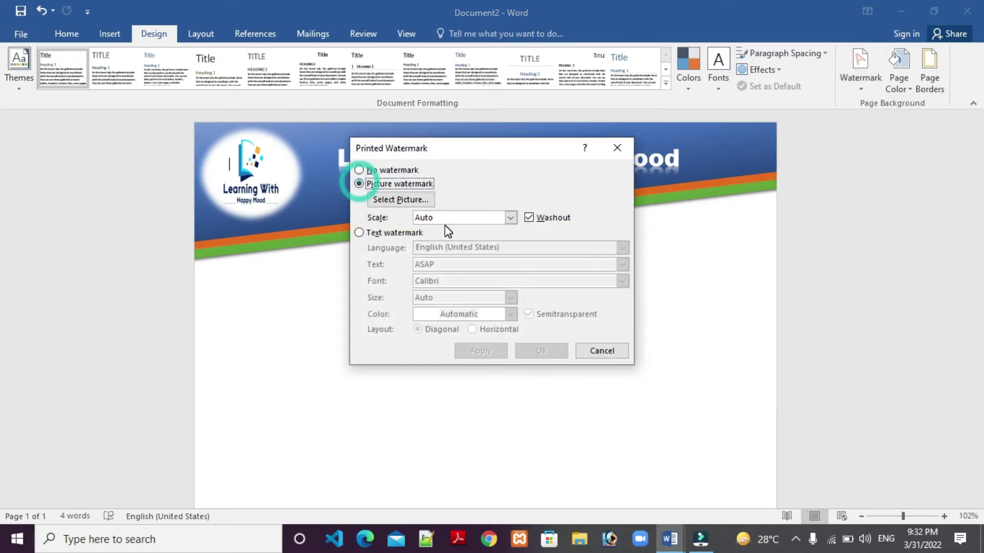
click(403, 200)
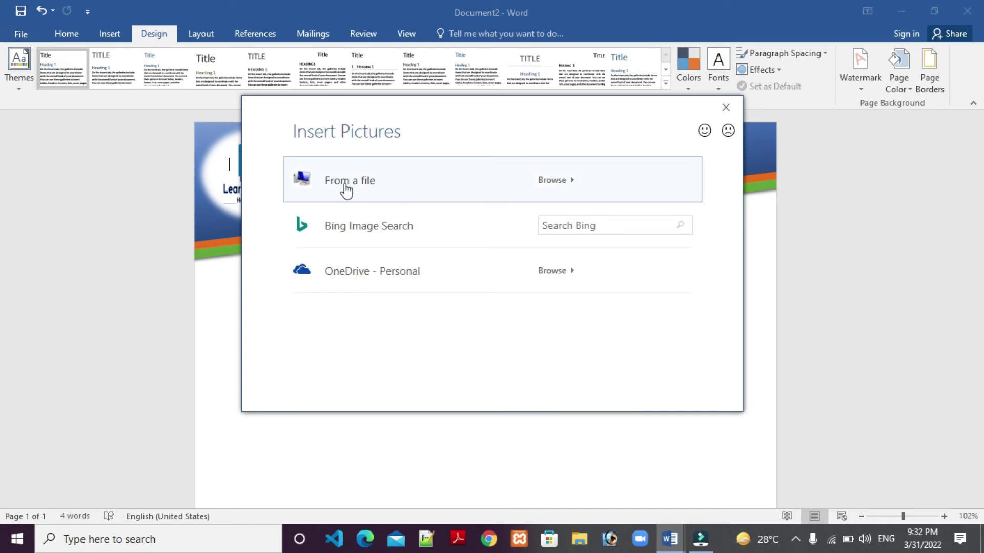
click(346, 189)
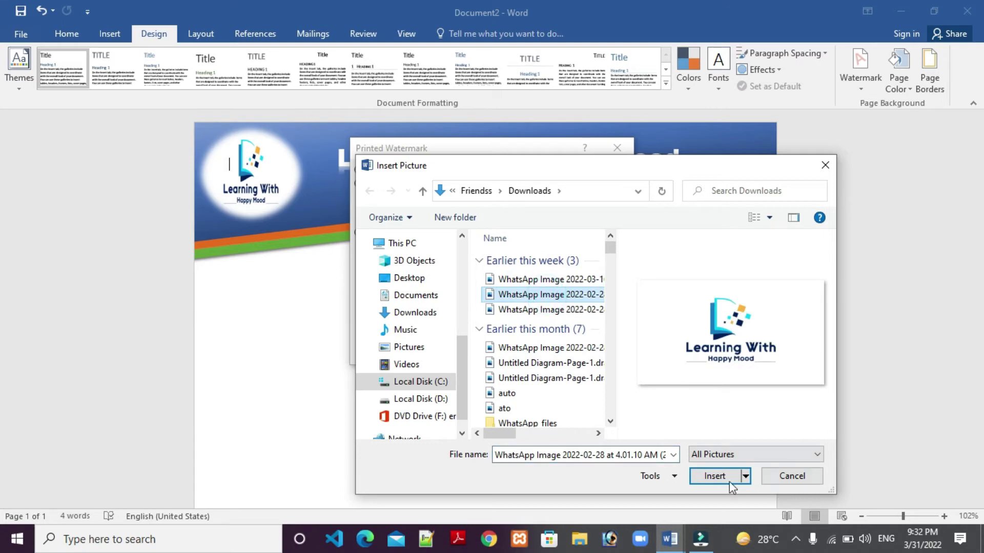
click(715, 476)
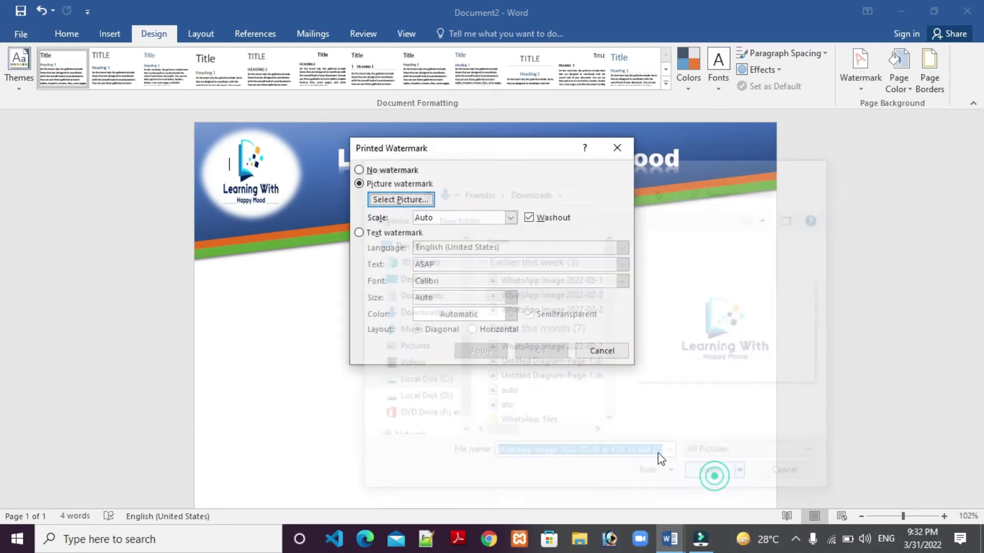
- Set the watermark scale to 50% with Washout kept and apply it
click(511, 217)
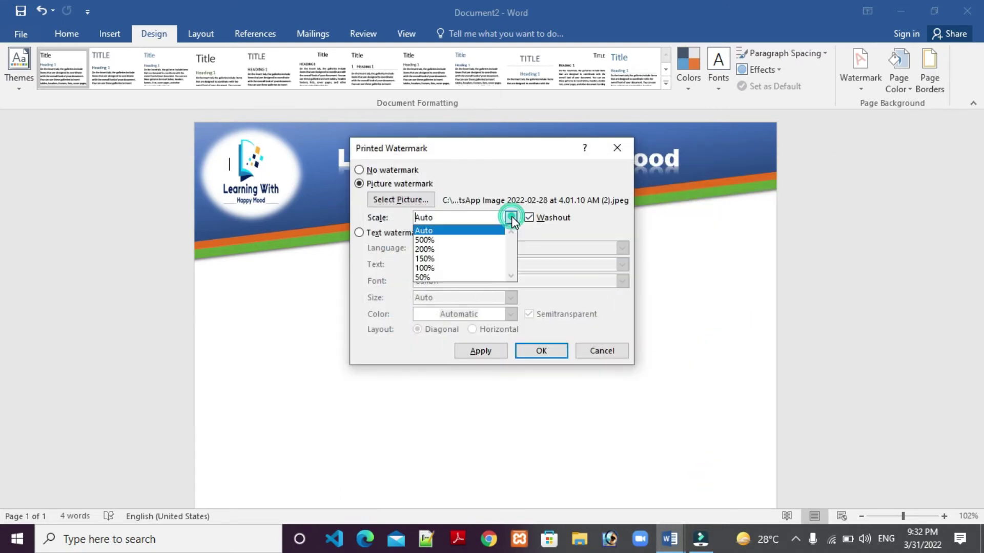
click(432, 277)
click(530, 353)
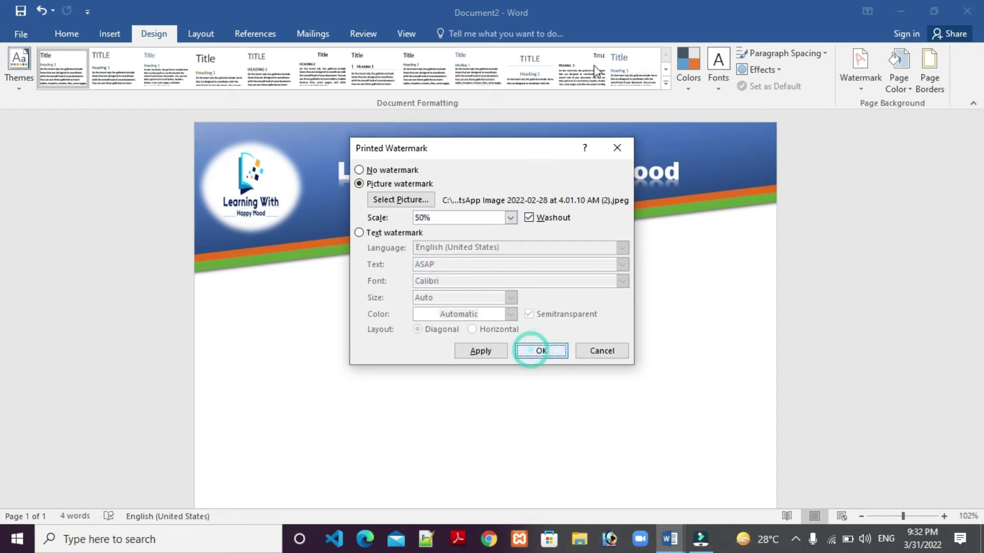
scroll(670, 272, down, 5)
scroll(671, 279, down, 3)
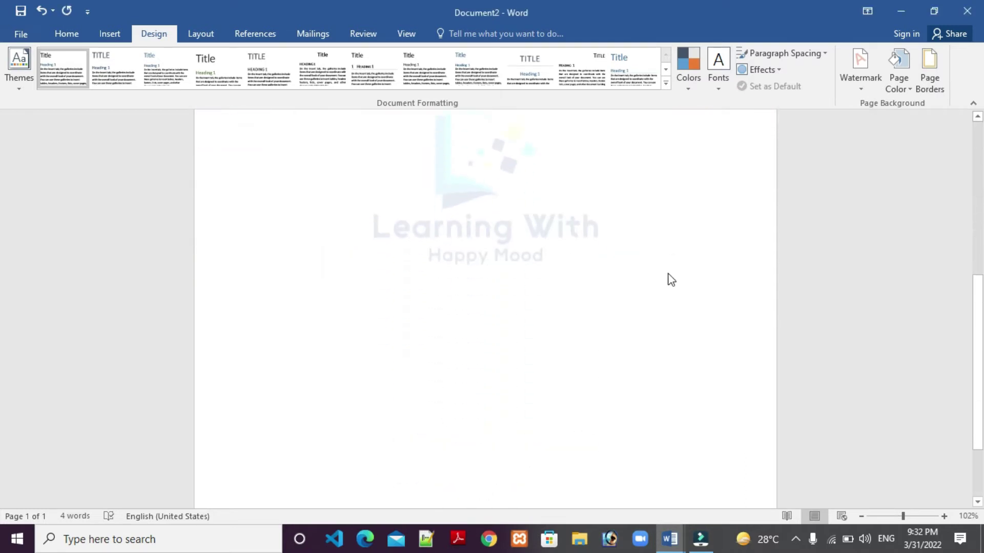
scroll(671, 279, down, 3)
scroll(671, 279, up, 1)
scroll(672, 282, up, 6)
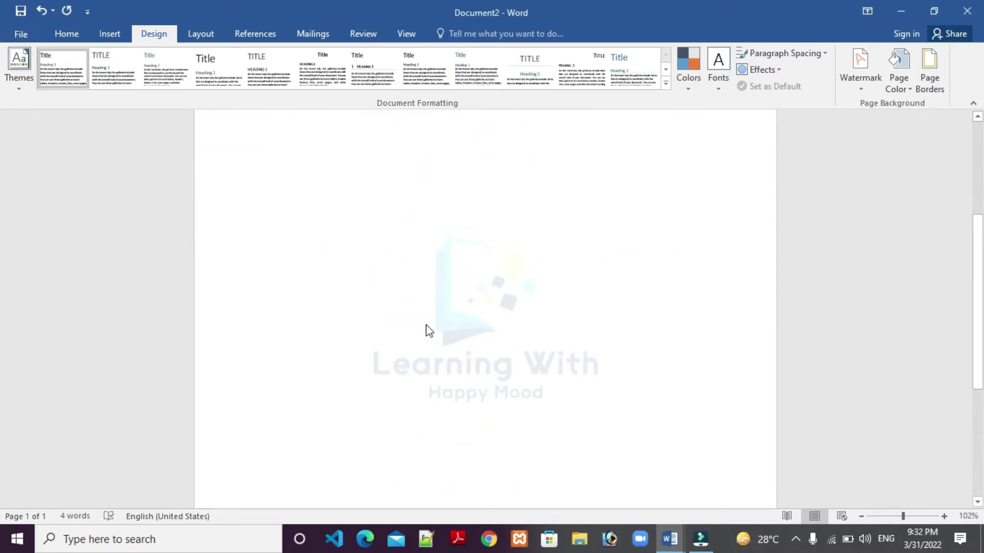
scroll(578, 325, up, 4)
scroll(578, 326, up, 1)
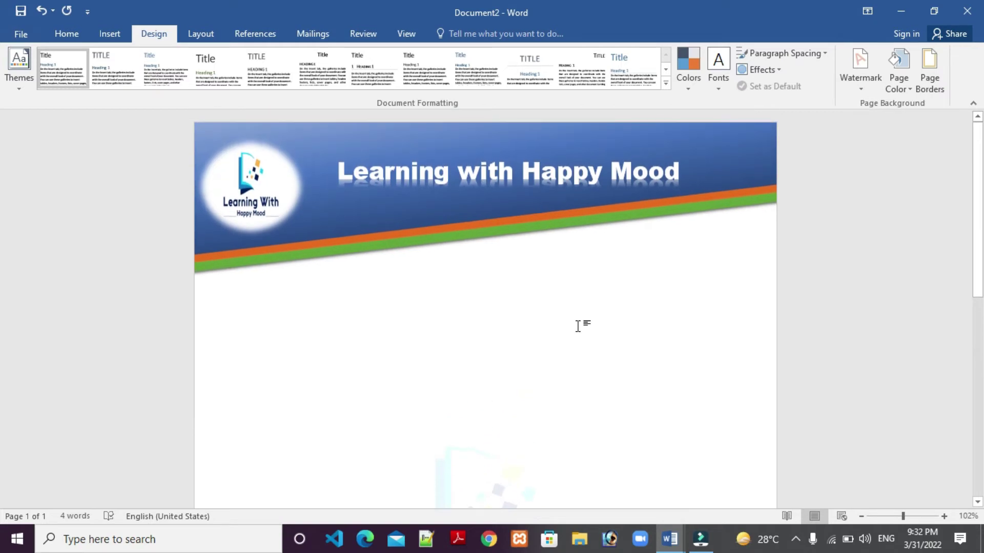
scroll(580, 328, down, 5)
- Change the logo watermark's Scale to Auto, then return to the Home tab
click(854, 85)
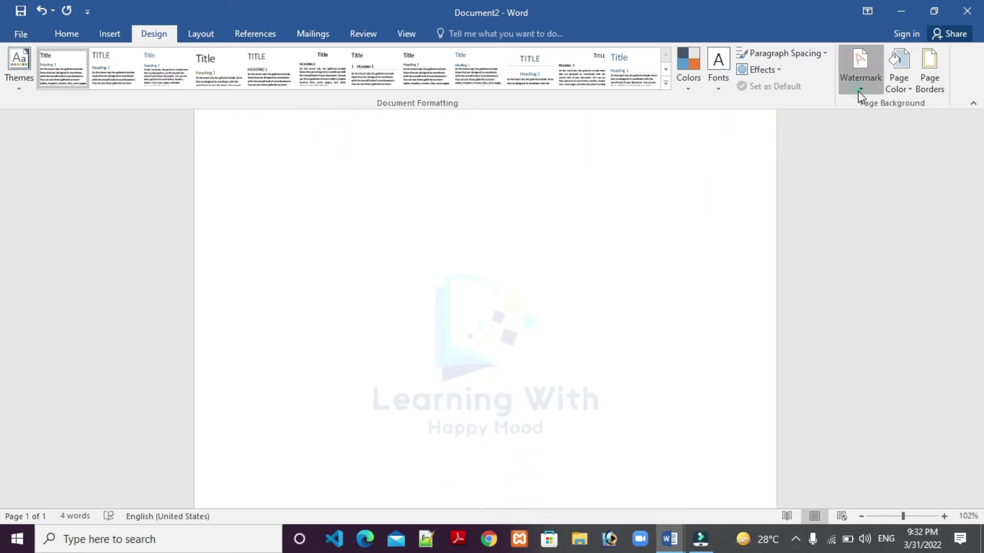
click(707, 395)
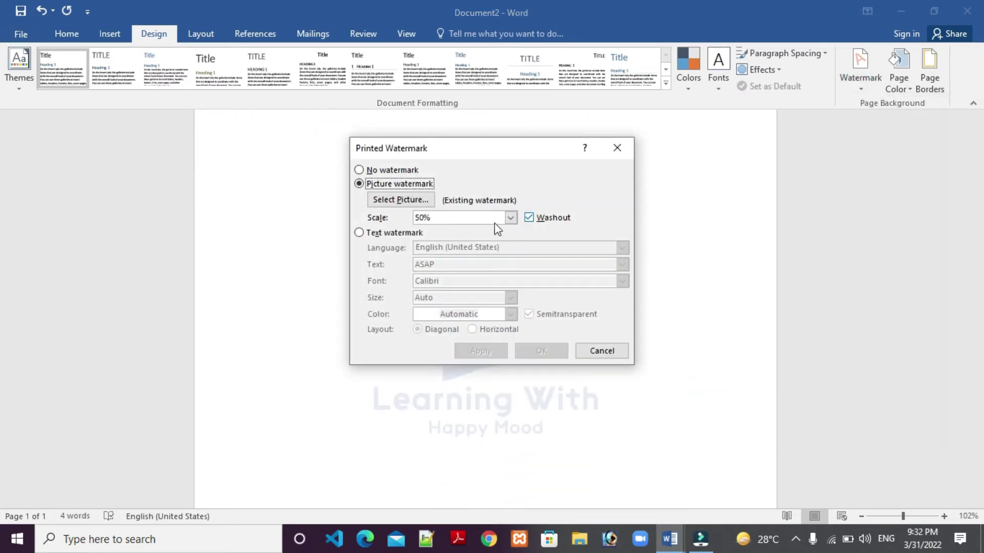
click(519, 219)
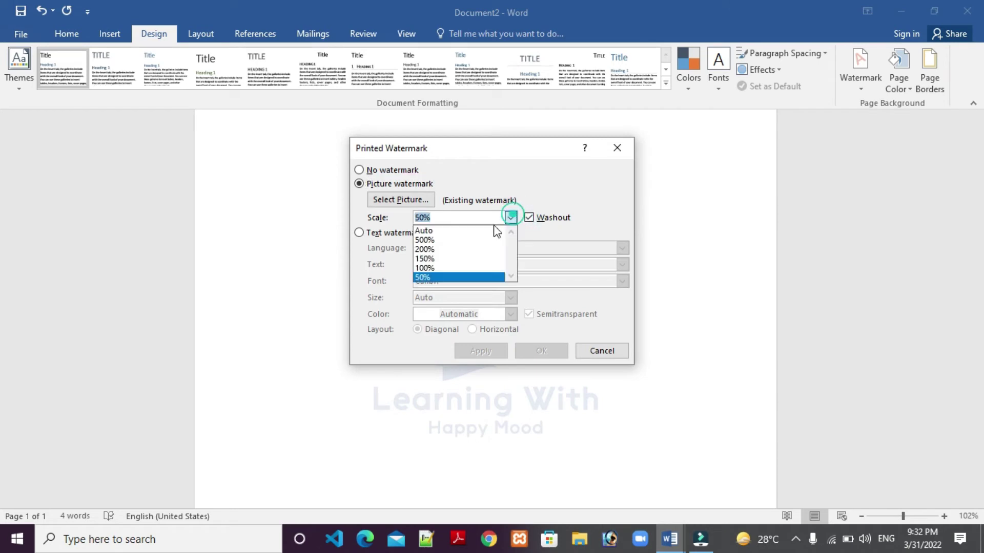
click(437, 227)
click(527, 351)
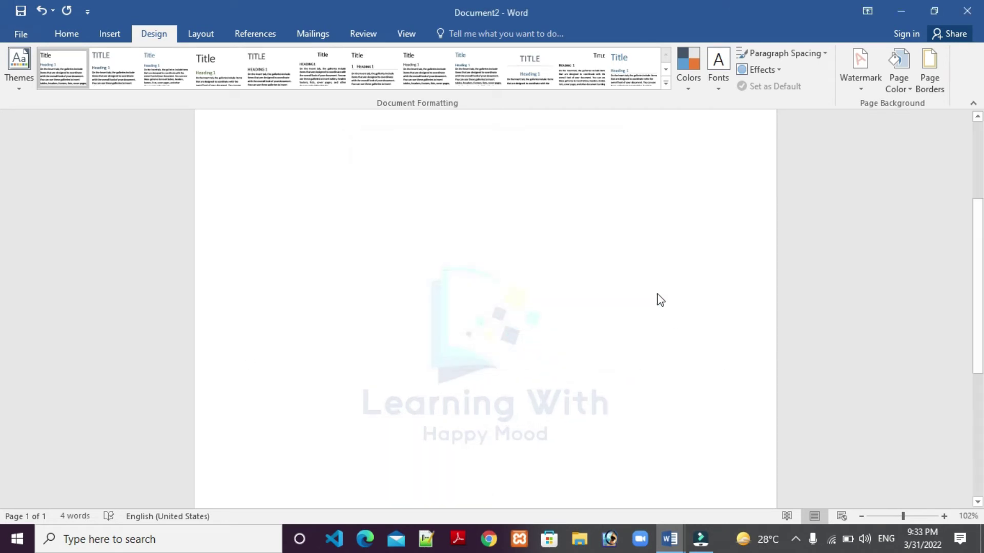
scroll(617, 254, down, 5)
scroll(669, 247, up, 5)
click(67, 34)
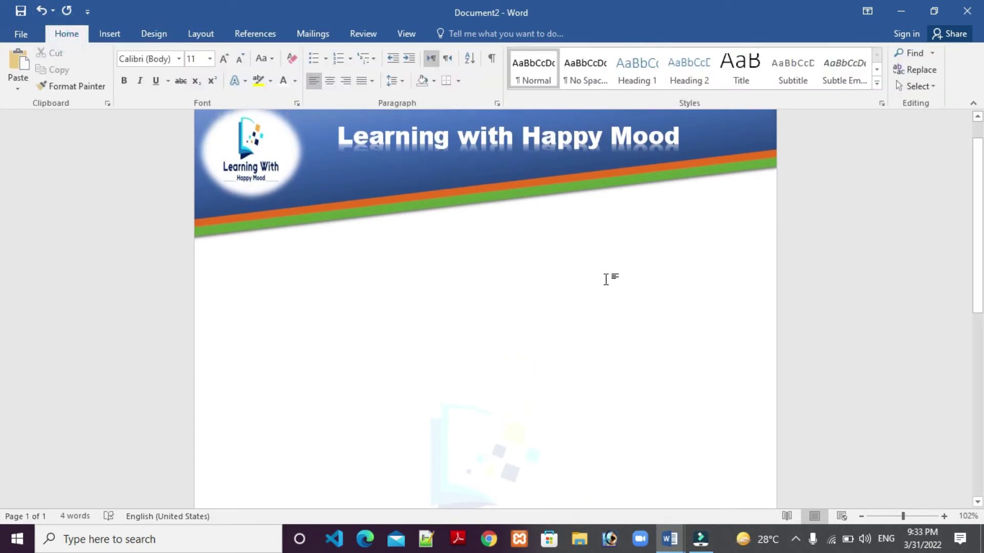
scroll(631, 288, down, 5)
scroll(632, 291, down, 1)
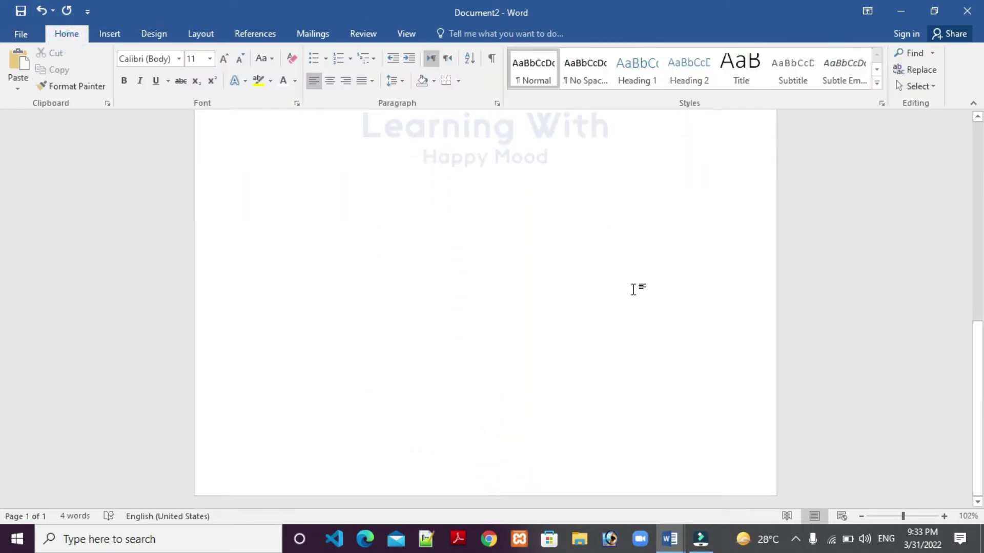
scroll(641, 279, up, 5)
scroll(641, 281, up, 3)
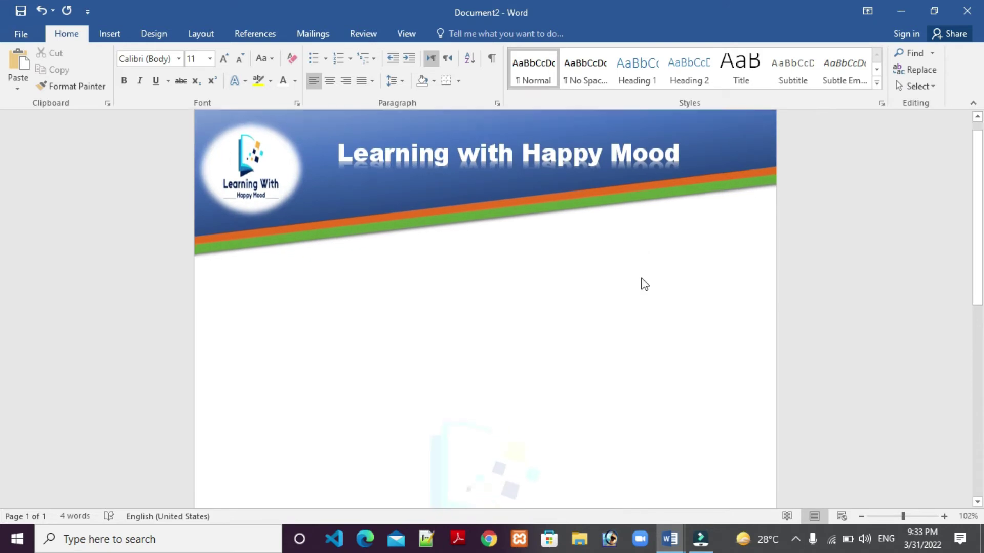
scroll(641, 282, down, 5)
scroll(681, 321, down, 2)
scroll(649, 303, down, 3)
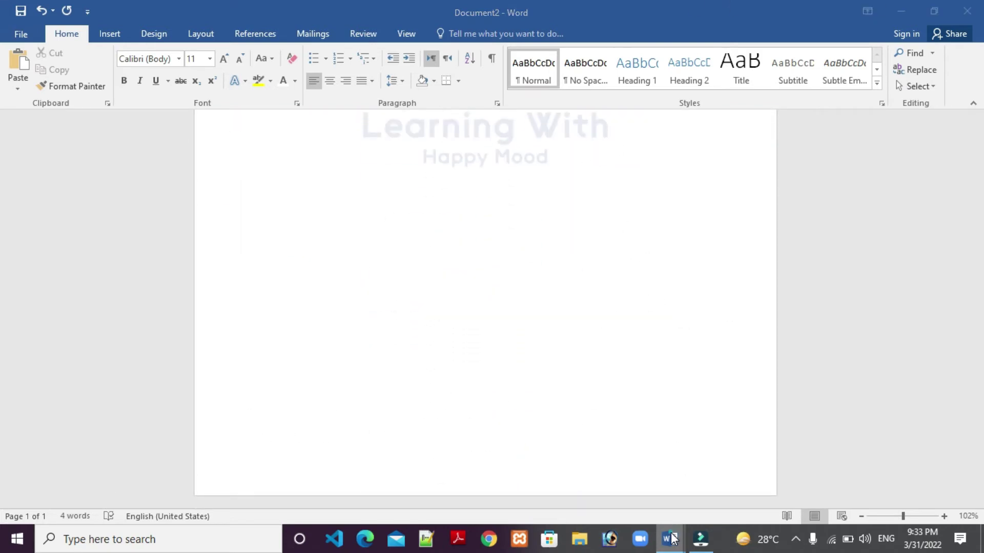
click(671, 484)
scroll(586, 293, down, 5)
scroll(586, 293, down, 4)
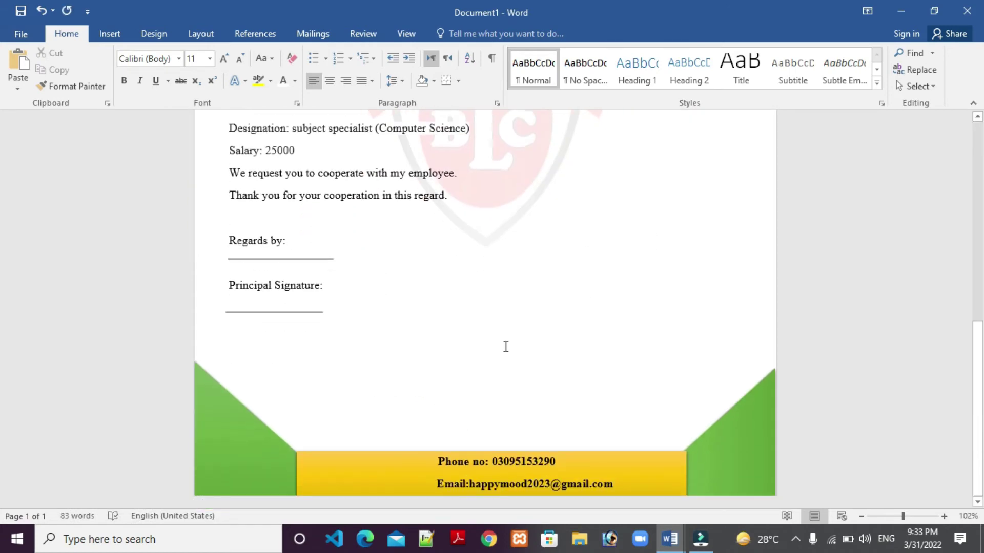
click(574, 462)
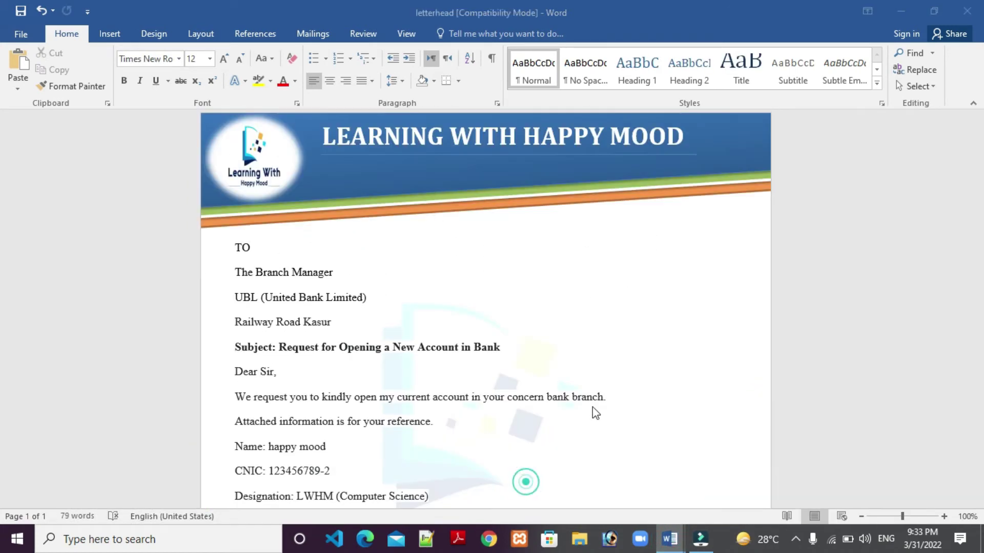
scroll(595, 407, down, 8)
scroll(492, 446, up, 4)
scroll(584, 444, up, 6)
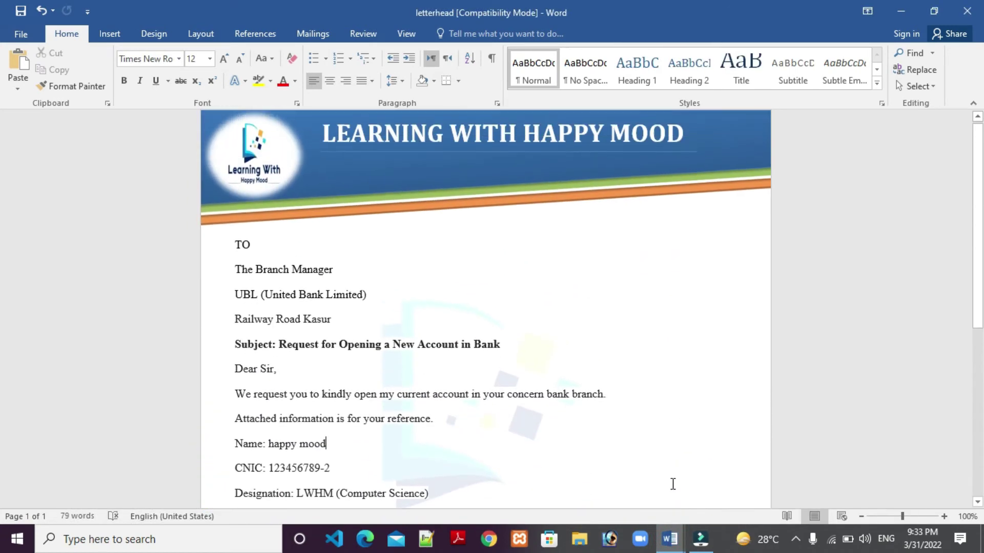
mouse_move(670, 539)
click(719, 499)
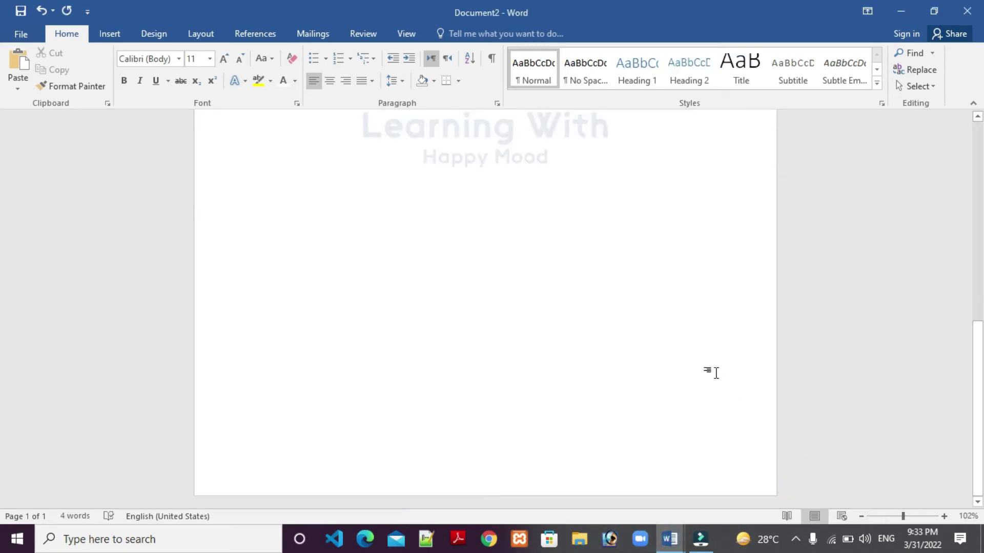
- Draw a right-triangle shape near the page's lower-left area
click(109, 33)
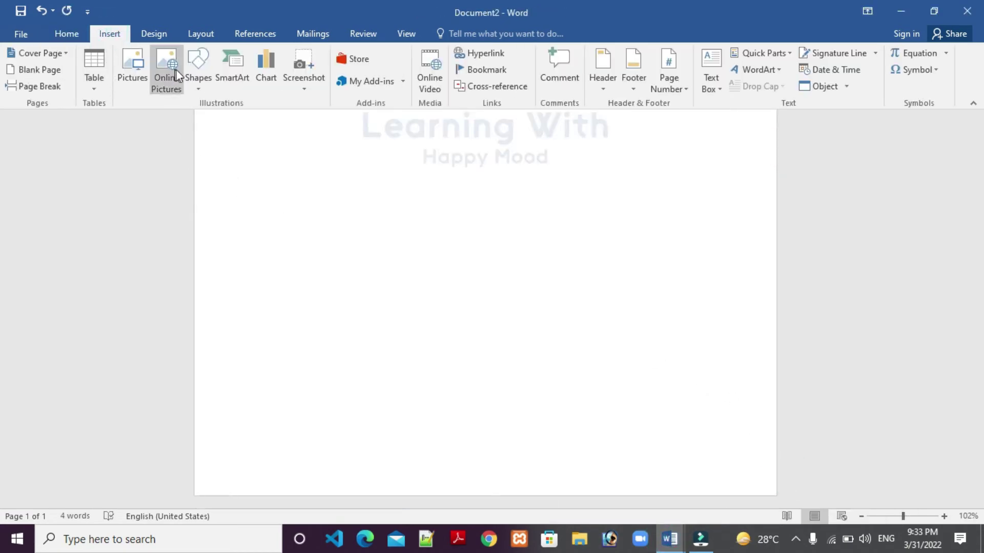
click(199, 89)
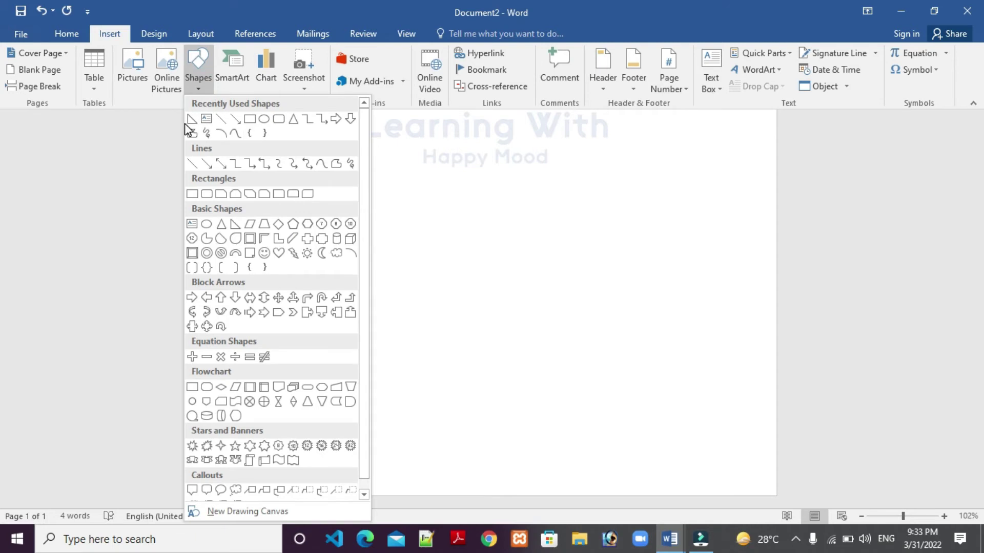
click(192, 120)
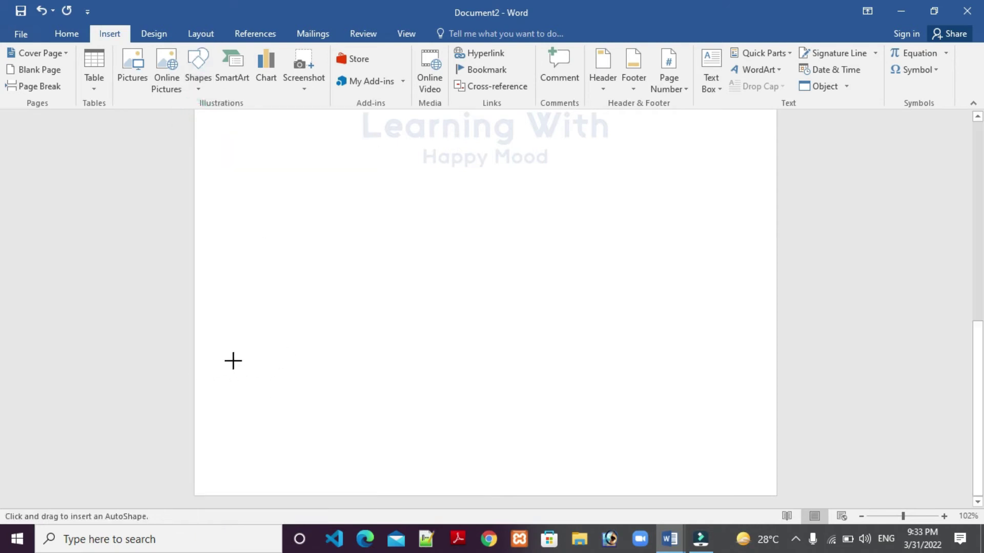
mouse_move(233, 360)
mouse_down()
mouse_move(368, 465)
mouse_move(387, 467)
mouse_up()
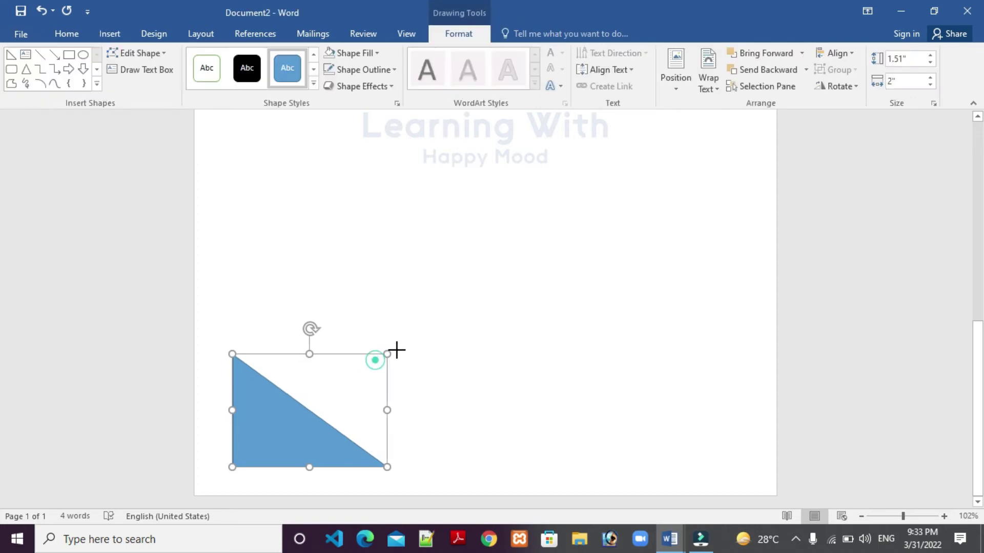
- Resize the triangle to about 1.92" by 2.02" and fit it into the bottom-left corner
drag(397, 350, 397, 349)
drag(234, 348, 228, 343)
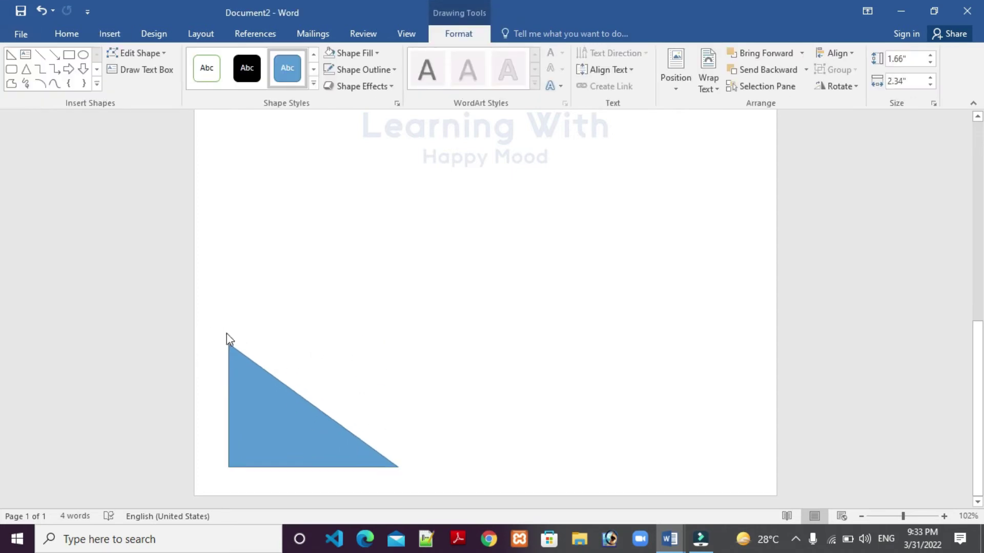
click(351, 433)
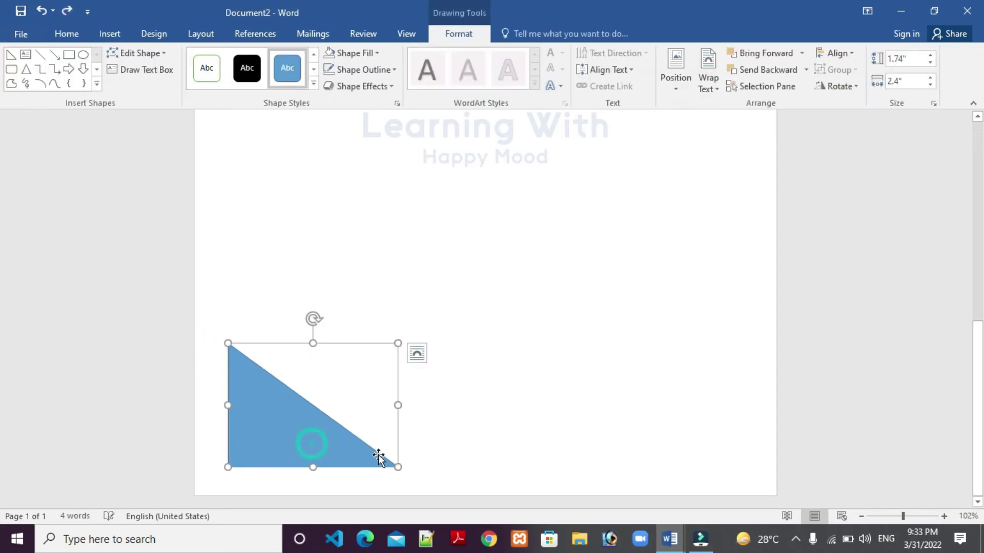
drag(395, 465, 365, 460)
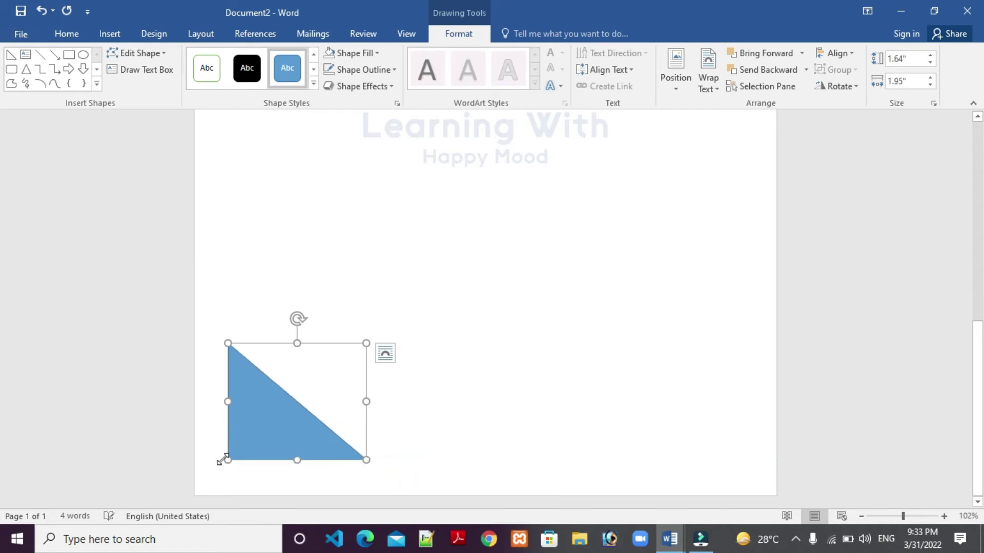
drag(224, 459, 224, 477)
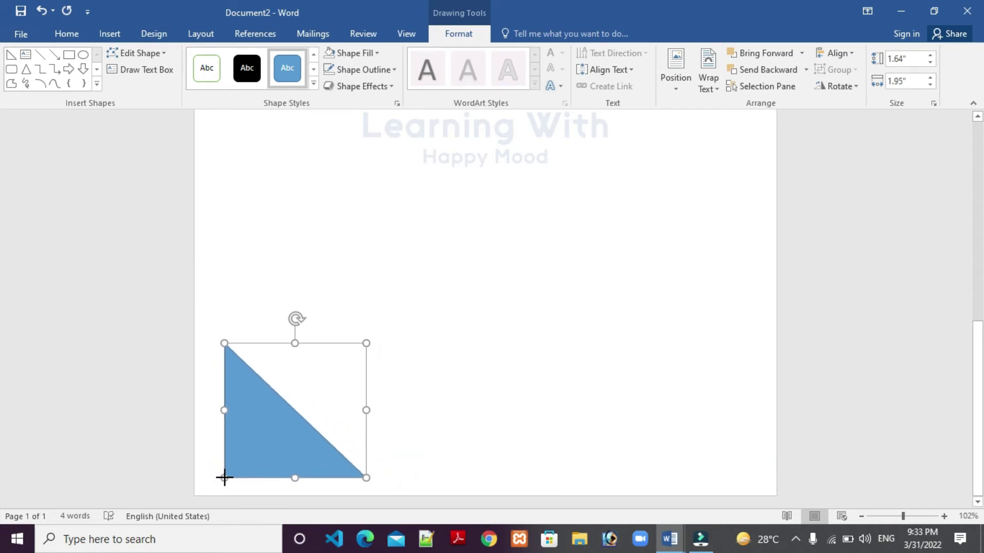
drag(267, 445, 238, 460)
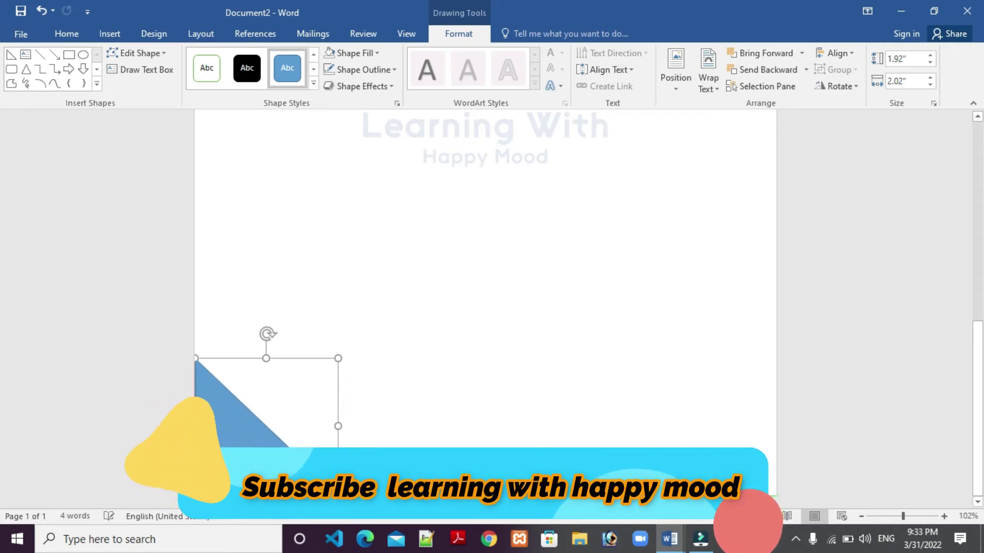
scroll(420, 398, up, 5)
scroll(444, 399, up, 2)
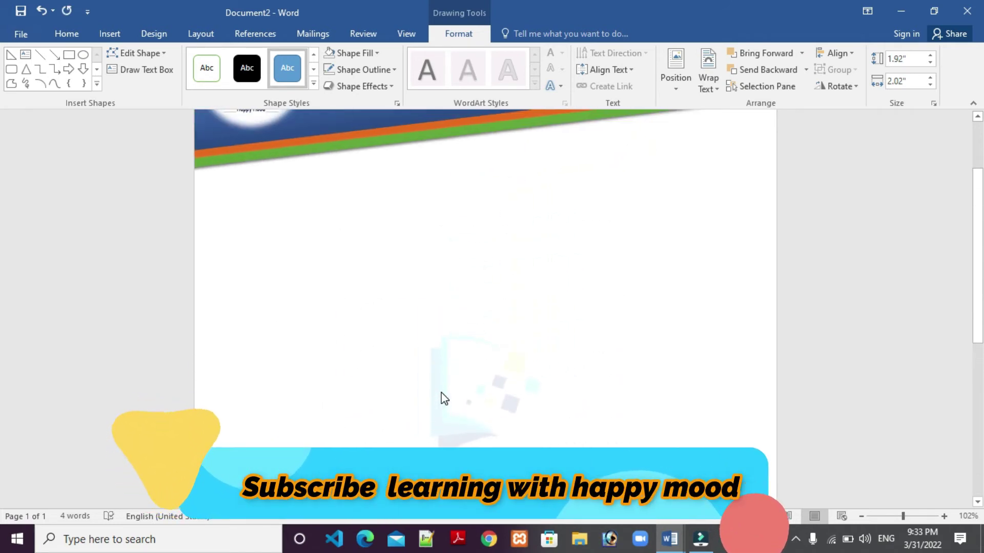
scroll(443, 399, down, 7)
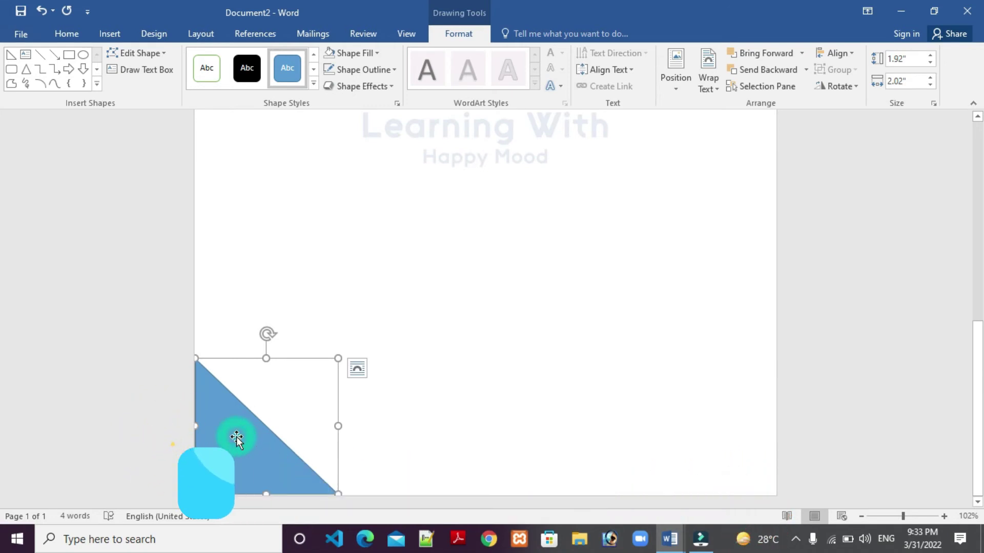
- Give the corner triangle a green shape style
click(313, 83)
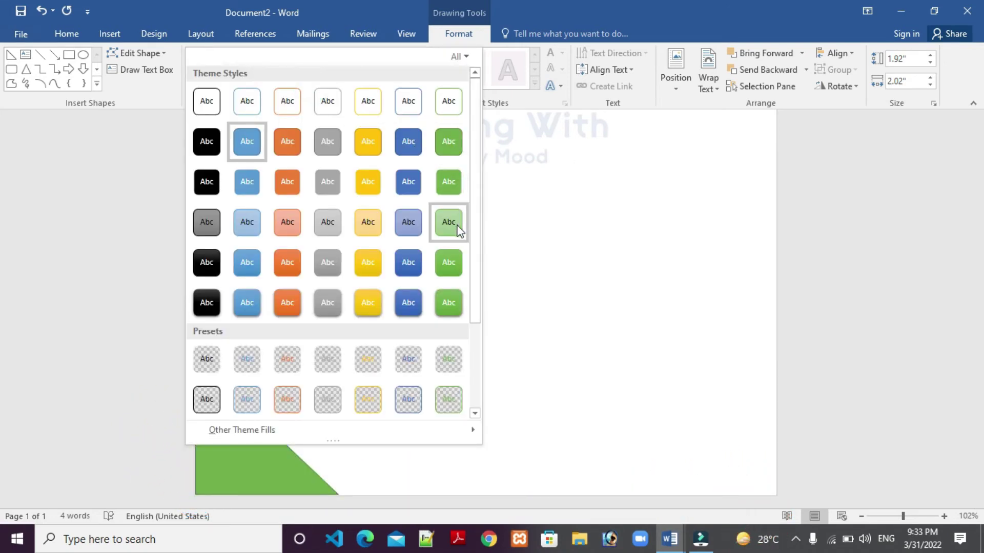
click(458, 268)
click(223, 416)
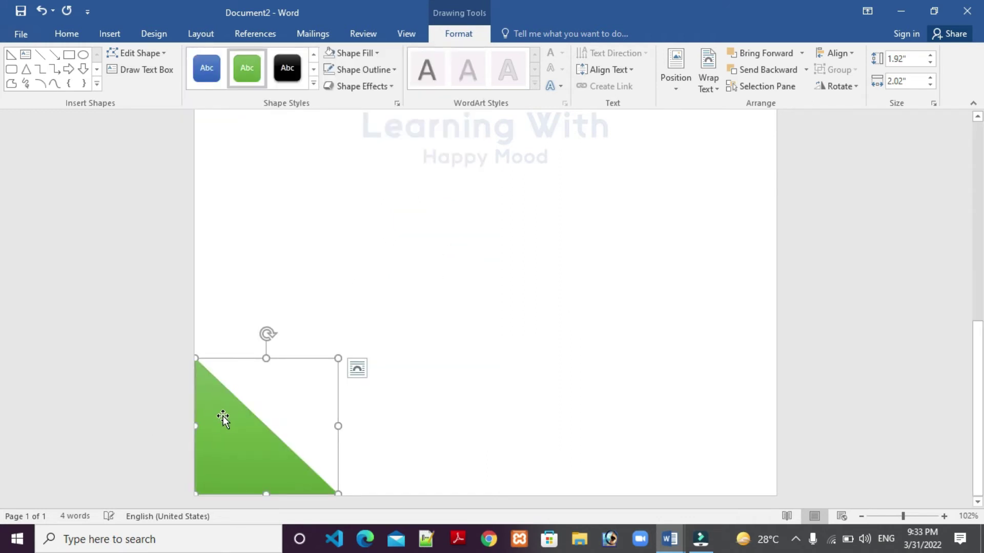
- Paste a copy of the green triangle, rotate it 90° left, and place it bottom-right
right_click(223, 416)
click(277, 172)
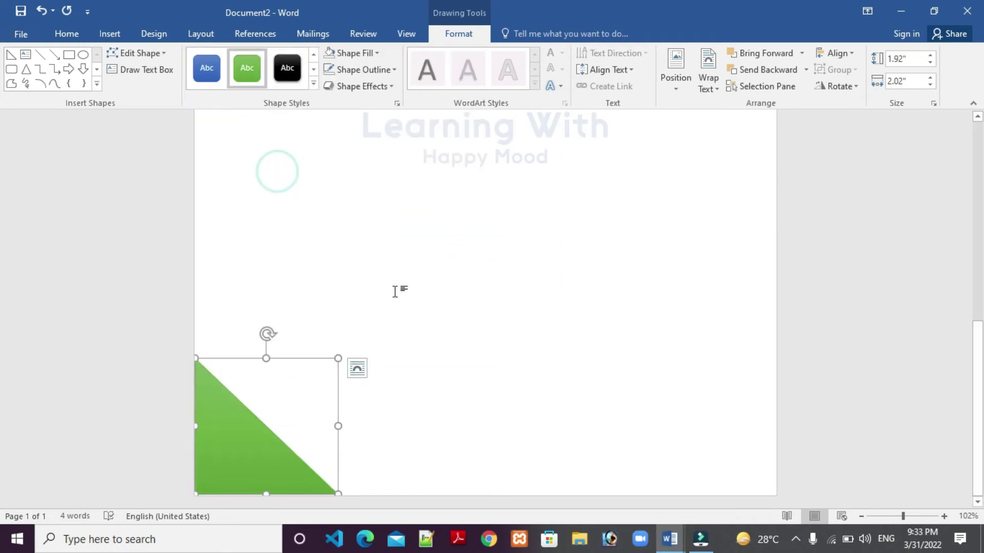
key(ctrl+v)
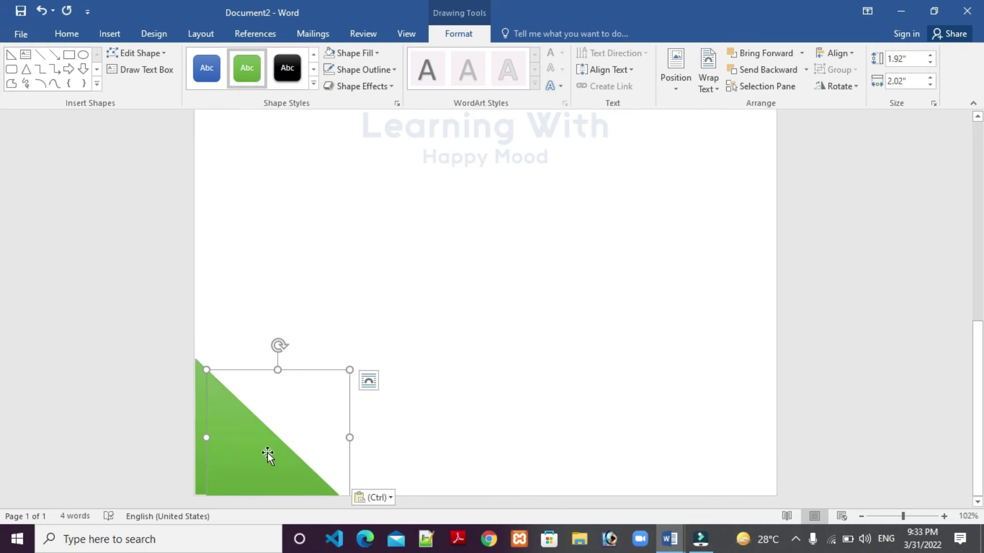
mouse_move(267, 455)
mouse_down()
mouse_move(538, 387)
mouse_move(693, 408)
mouse_up()
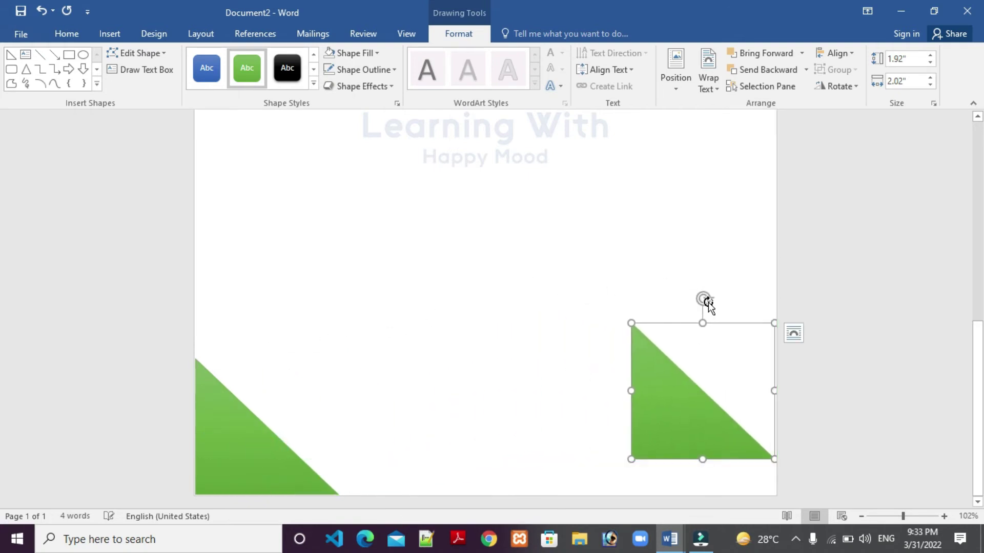
drag(708, 303, 623, 388)
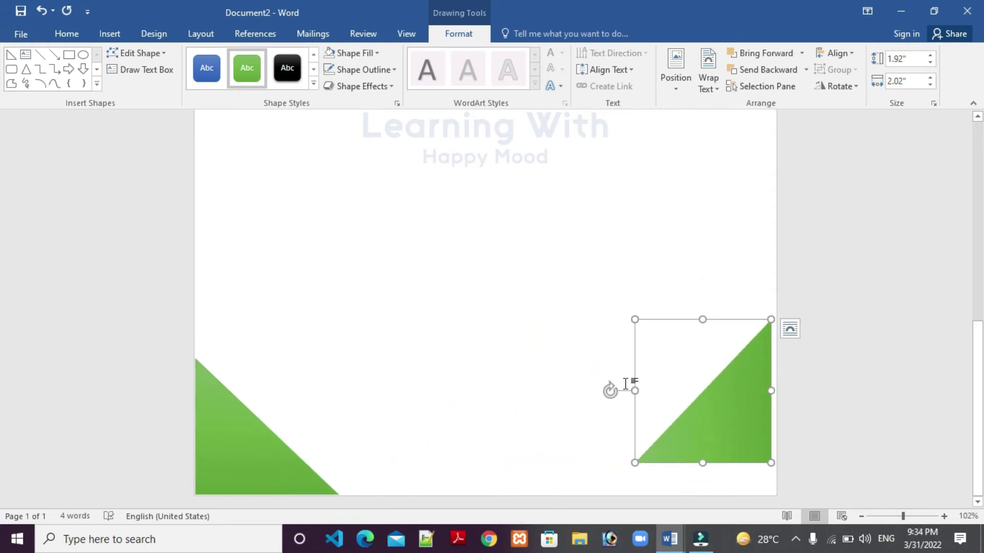
drag(718, 416, 728, 449)
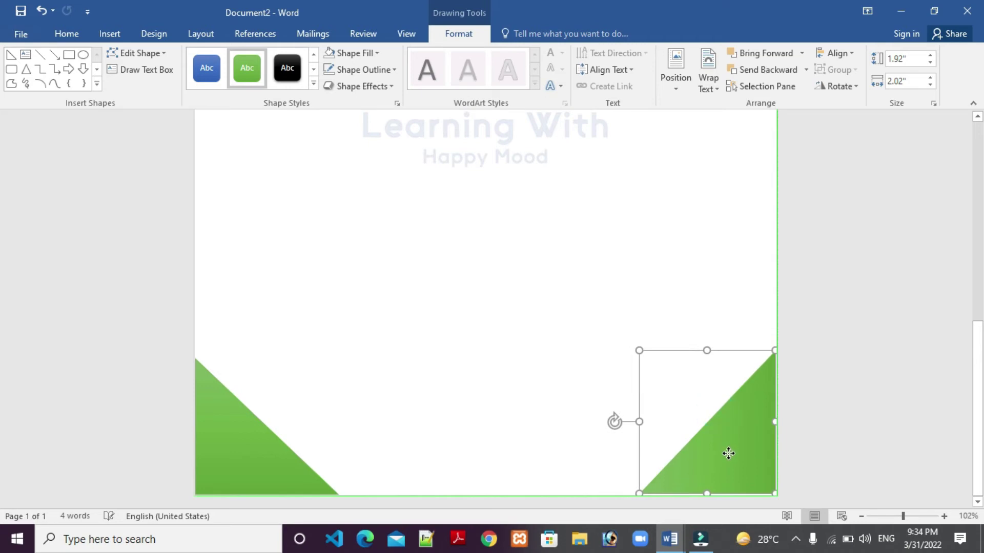
drag(727, 455, 727, 456)
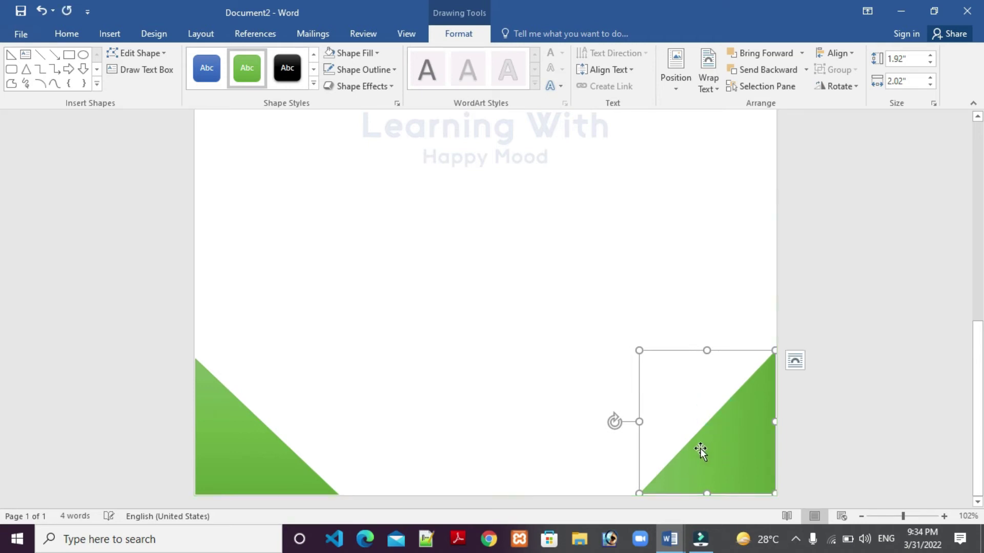
click(493, 420)
scroll(769, 446, up, 6)
scroll(590, 323, down, 3)
scroll(604, 325, down, 3)
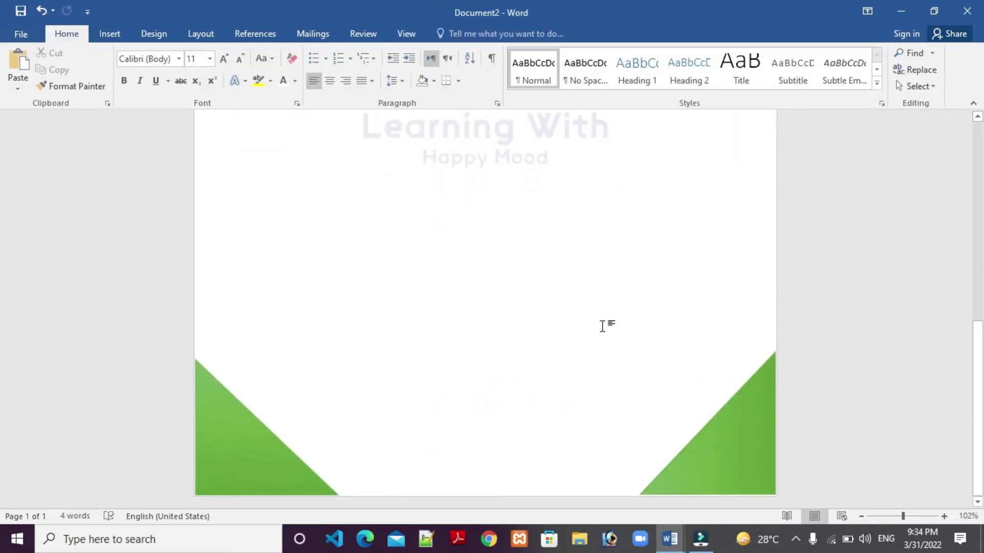
- Nudge the right green triangle snugly into the page's bottom-right corner
click(736, 427)
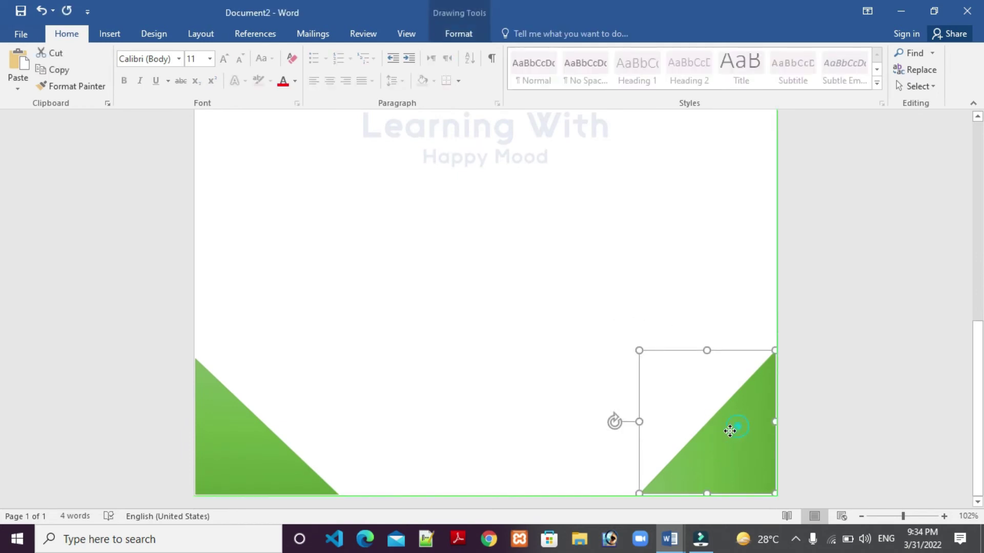
drag(729, 436, 729, 437)
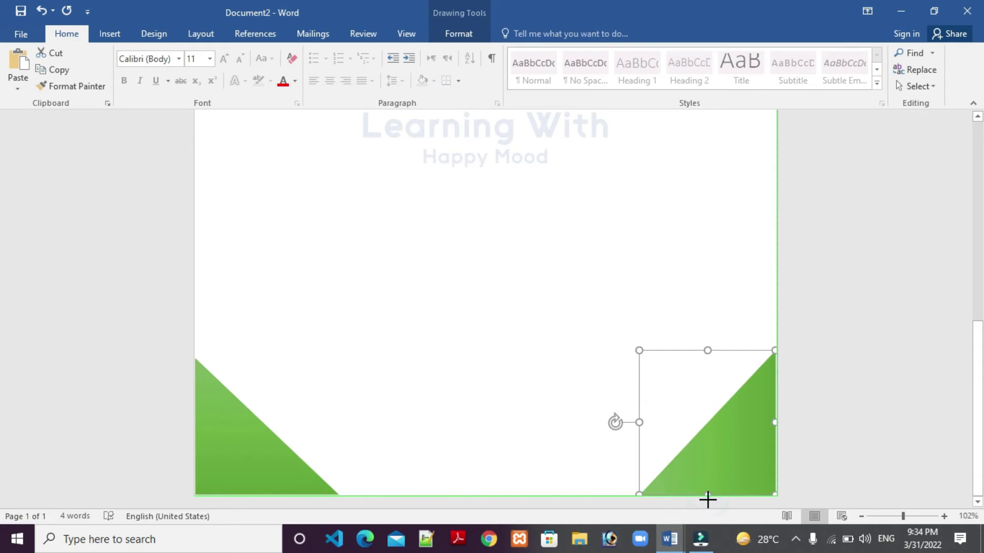
drag(708, 496, 708, 499)
scroll(490, 394, up, 3)
click(490, 394)
scroll(501, 334, up, 3)
scroll(512, 332, down, 4)
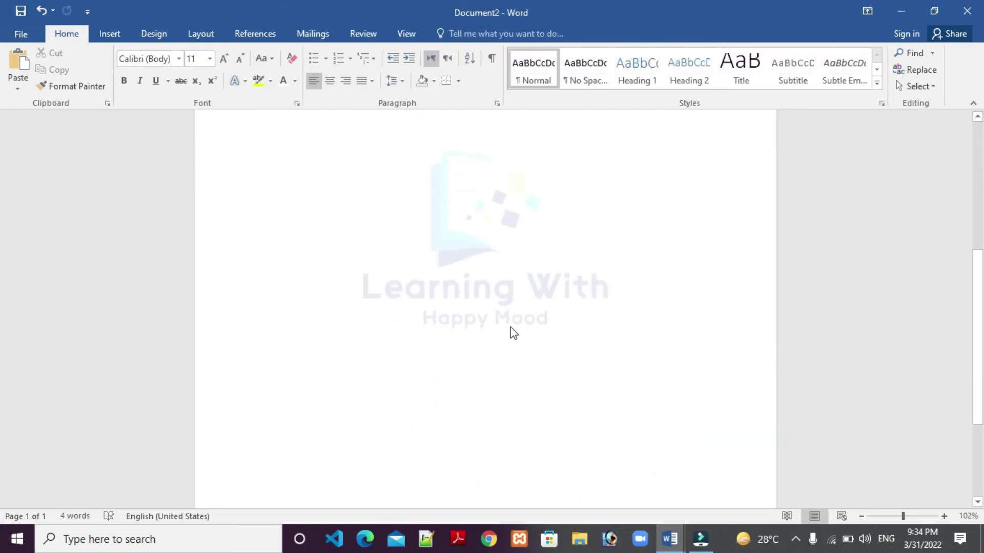
scroll(511, 328, down, 3)
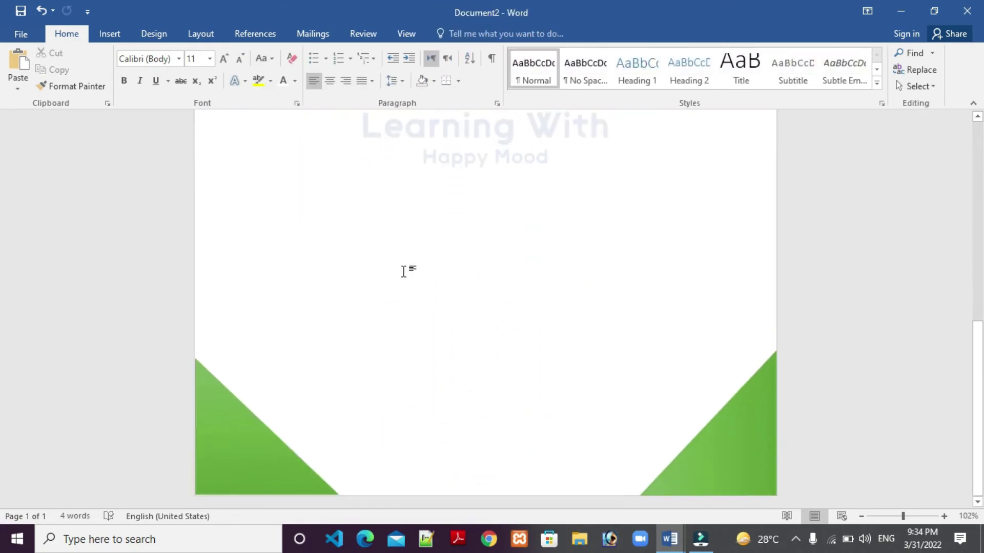
click(109, 34)
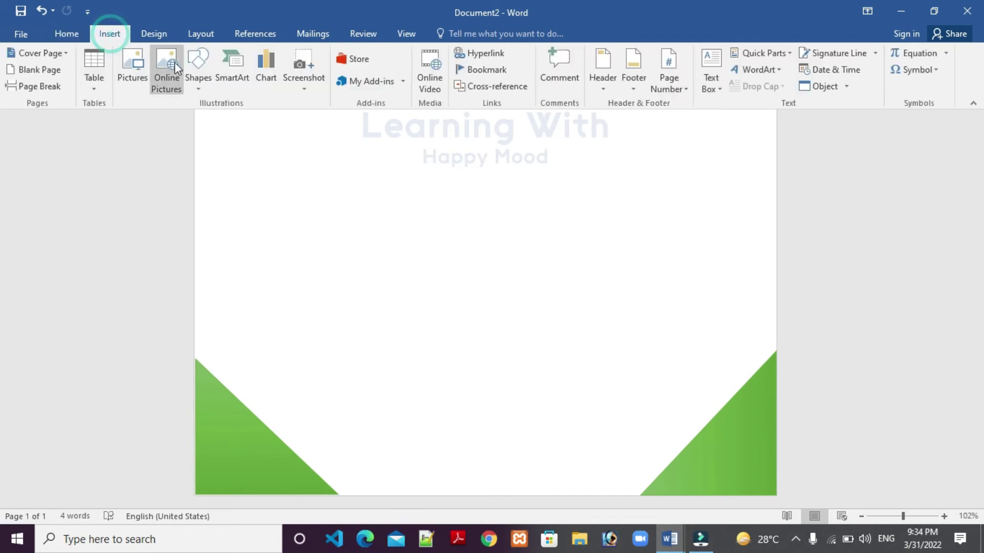
- Draw a rectangle along the page bottom between the two green triangles
click(204, 83)
click(249, 120)
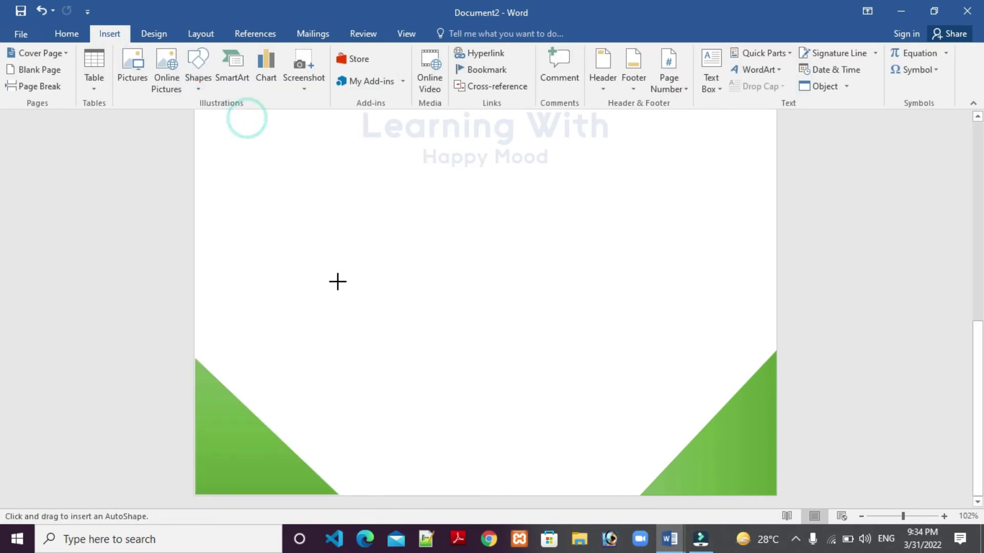
drag(308, 429, 654, 497)
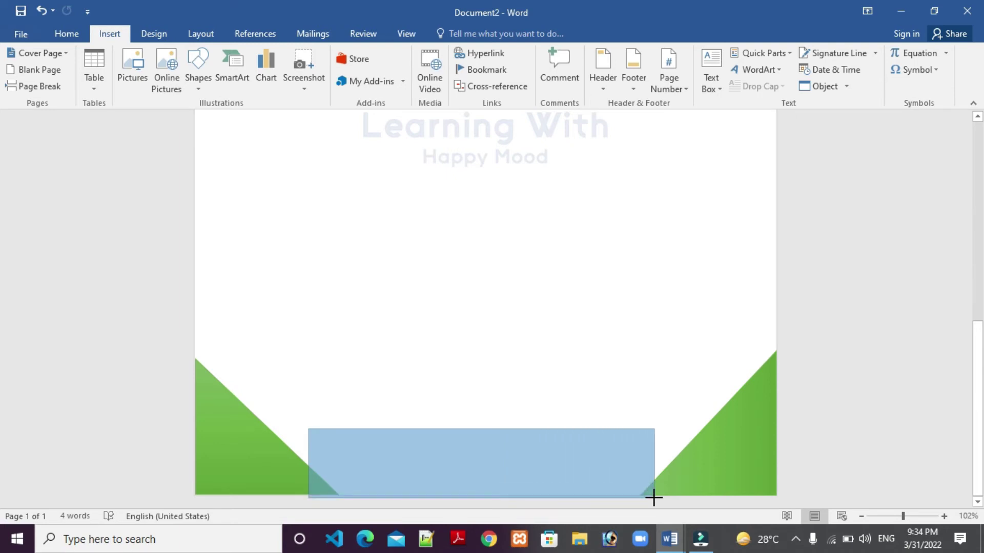
drag(654, 497, 655, 496)
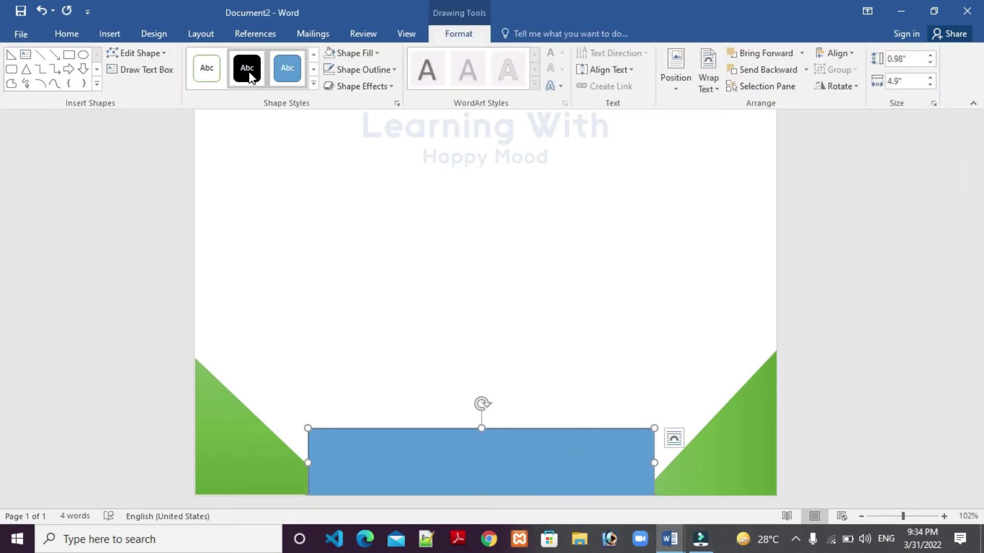
- Give the rectangle an orange style and shorten it to 0.73" tall
click(313, 84)
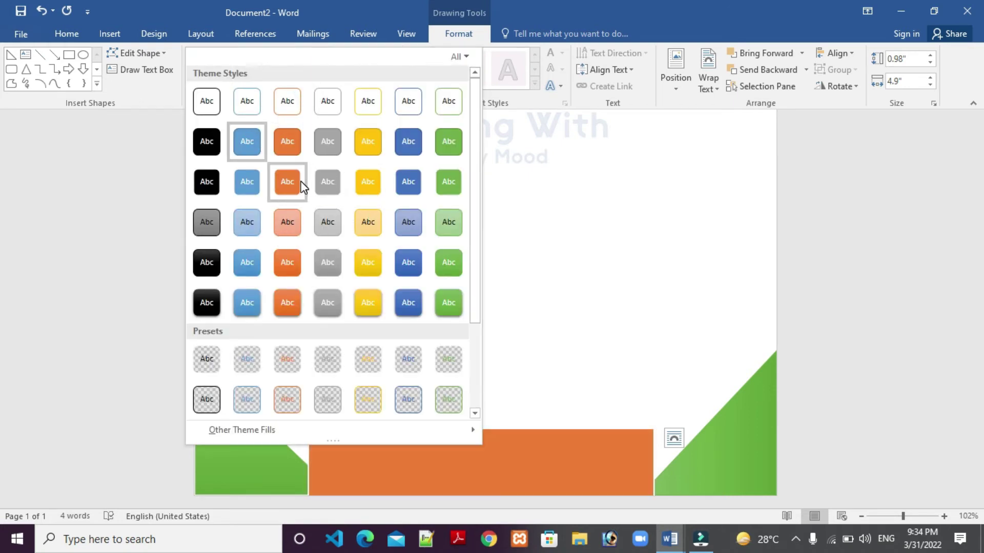
click(286, 190)
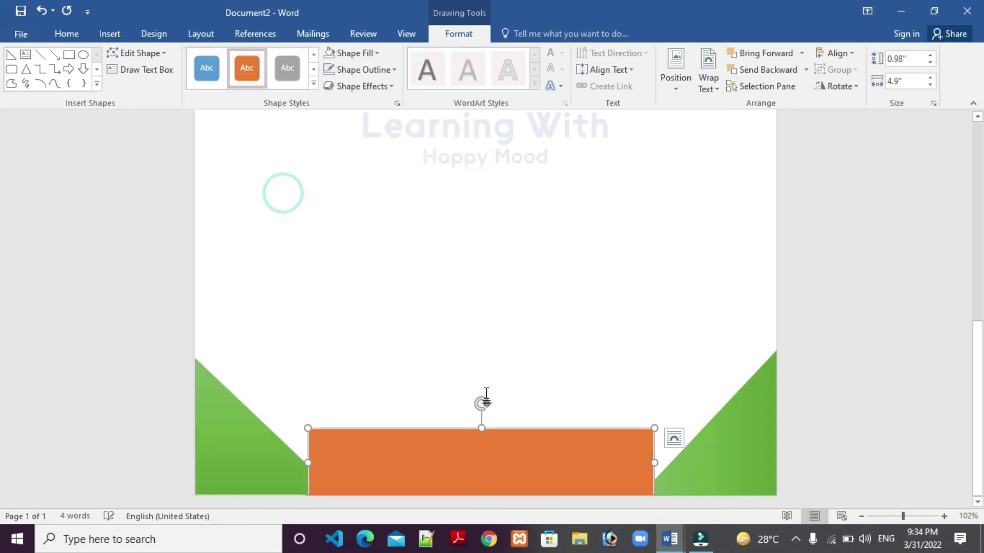
scroll(477, 350, up, 5)
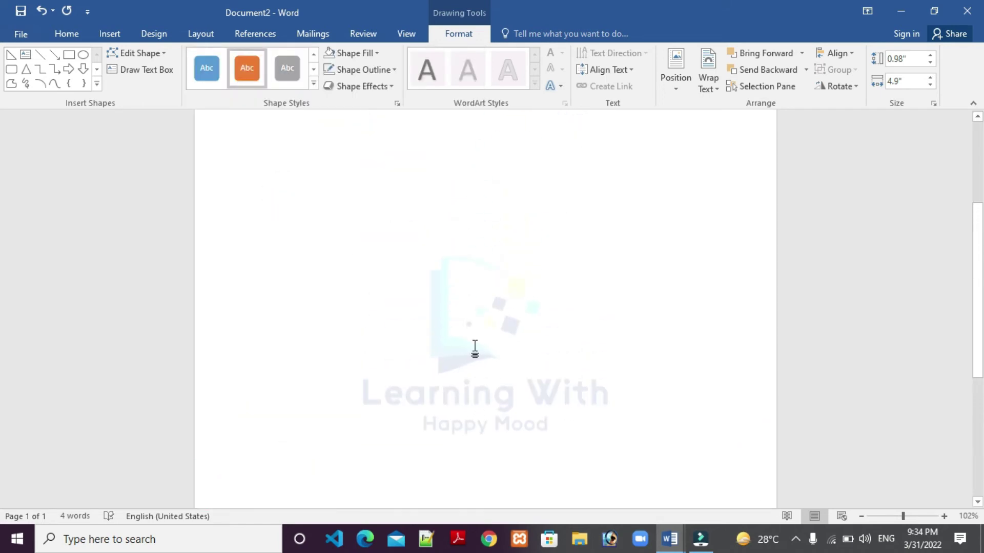
scroll(472, 348, up, 5)
scroll(472, 348, down, 5)
scroll(486, 332, down, 5)
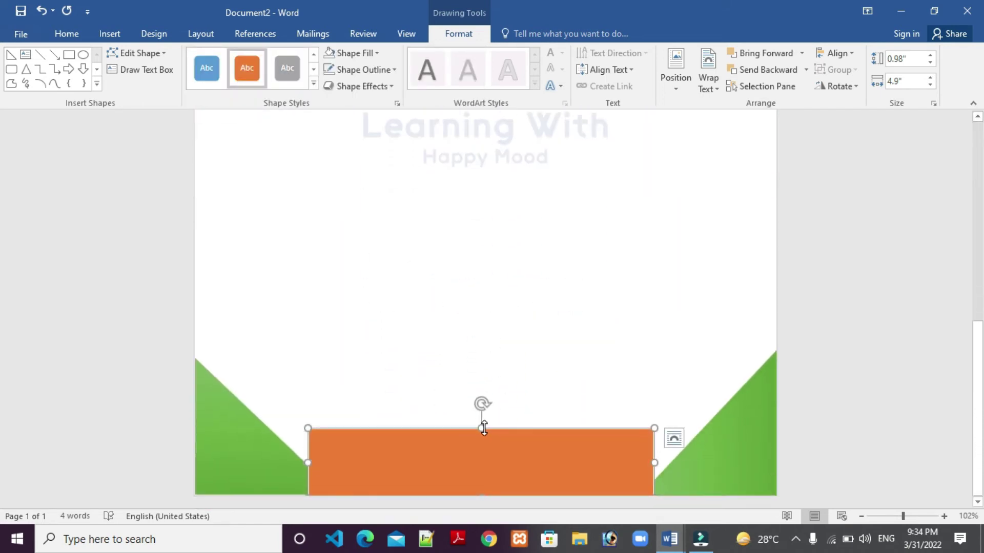
mouse_move(482, 428)
mouse_down()
mouse_move(484, 445)
mouse_move(504, 436)
mouse_up()
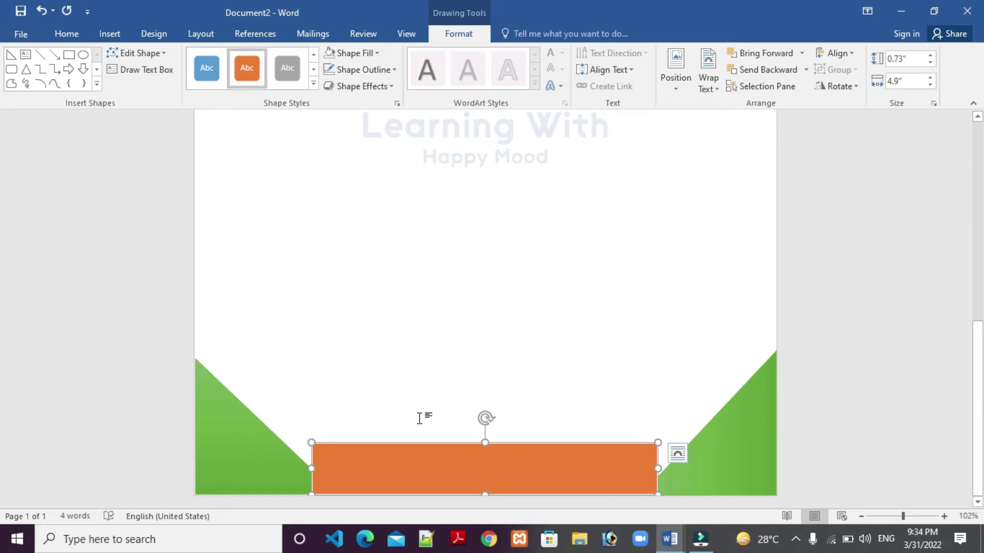
- Enlarge the left and right green corner triangles toward the orange bar
click(248, 450)
drag(338, 358, 366, 338)
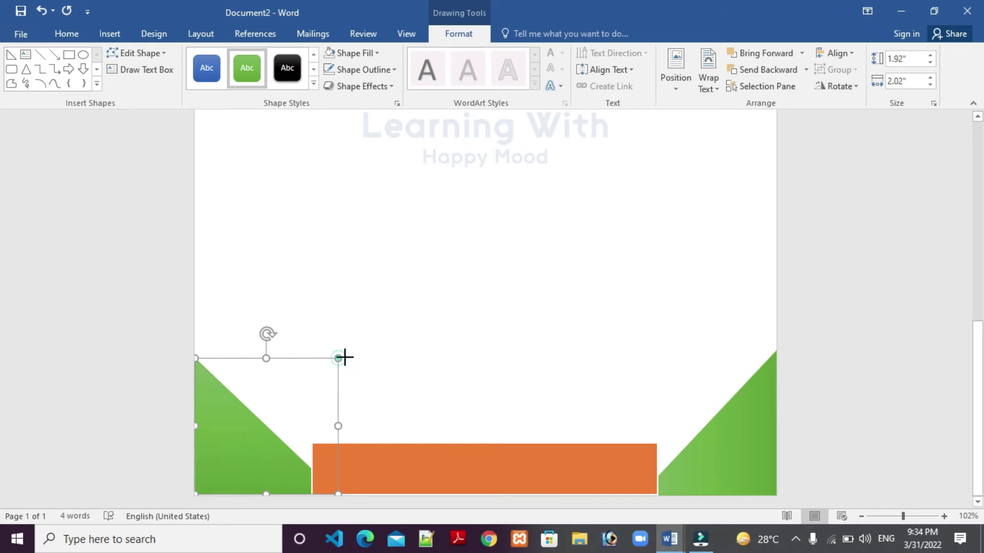
click(751, 446)
drag(640, 350, 612, 306)
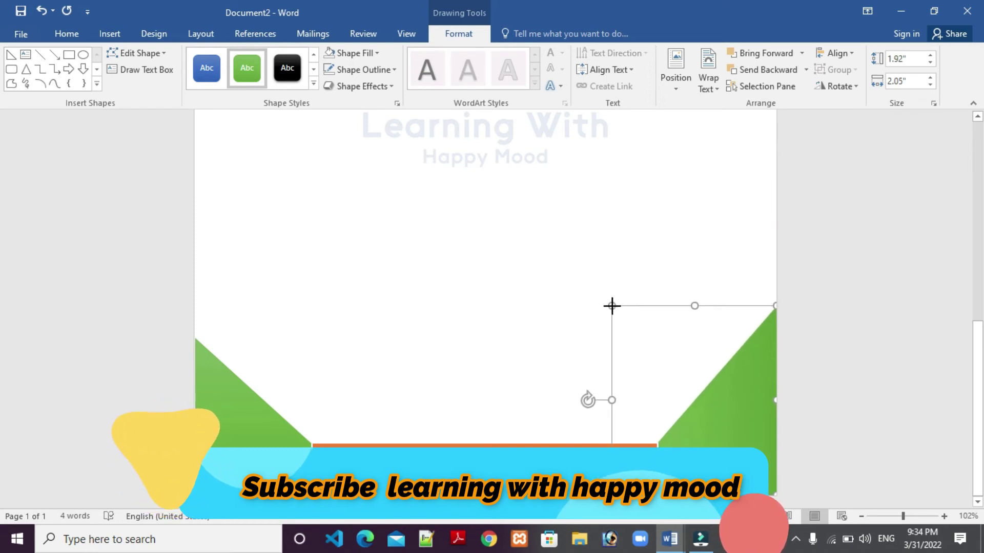
drag(611, 306, 612, 306)
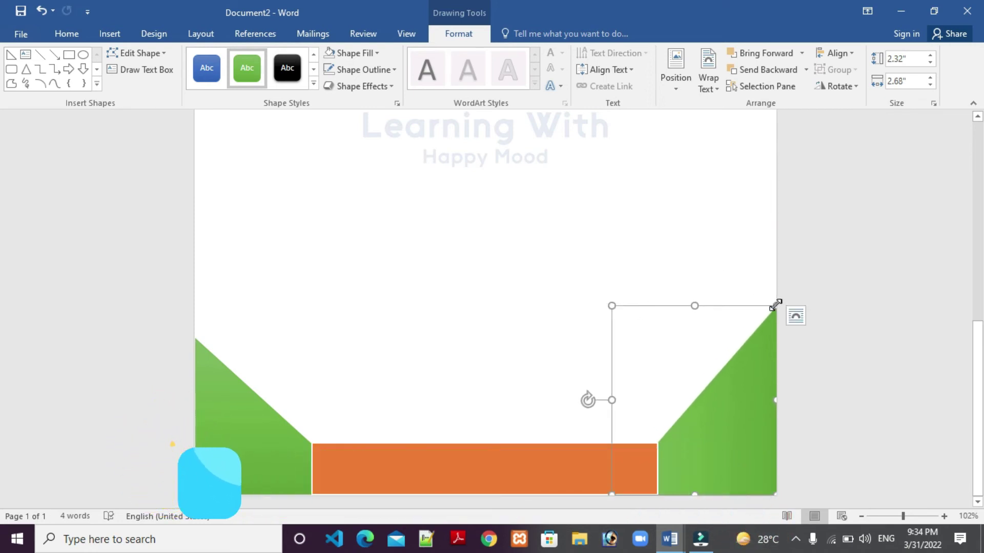
drag(773, 306, 775, 345)
drag(612, 419, 600, 408)
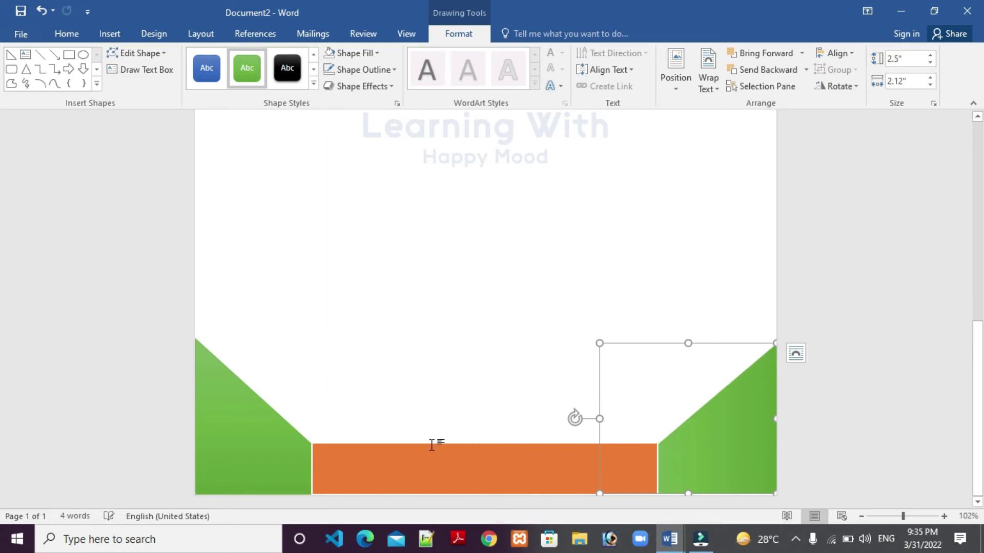
click(529, 317)
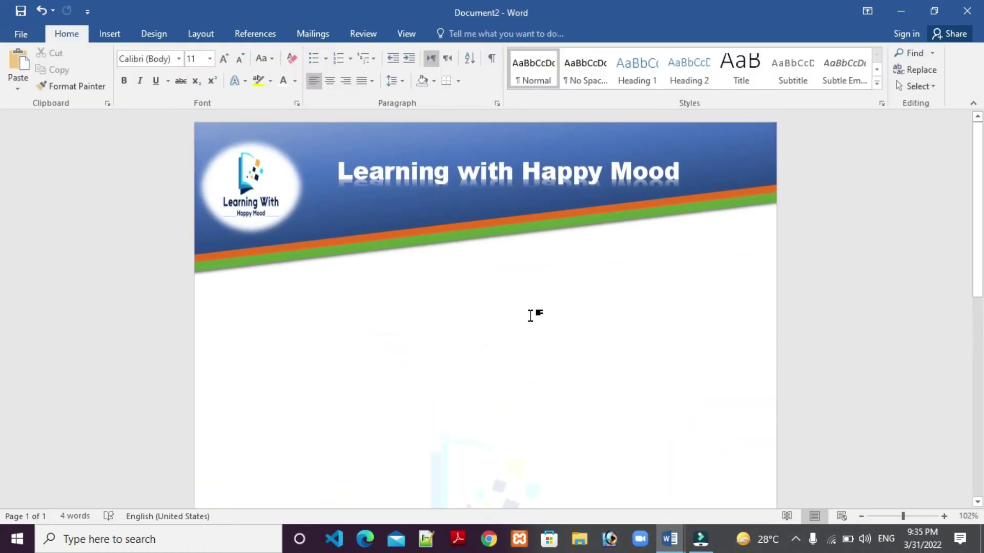
scroll(531, 329, down, 3)
scroll(531, 329, down, 3)
scroll(555, 347, up, 6)
scroll(583, 386, up, 4)
scroll(582, 378, down, 1)
scroll(584, 385, down, 5)
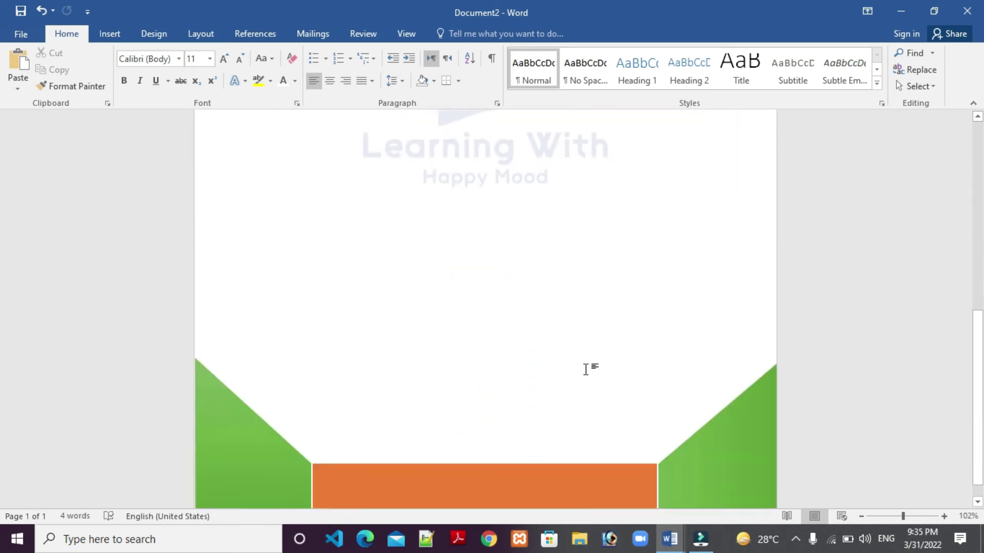
- Widen the orange footer rectangle at both ends to meet the triangles
click(386, 466)
drag(308, 467, 303, 468)
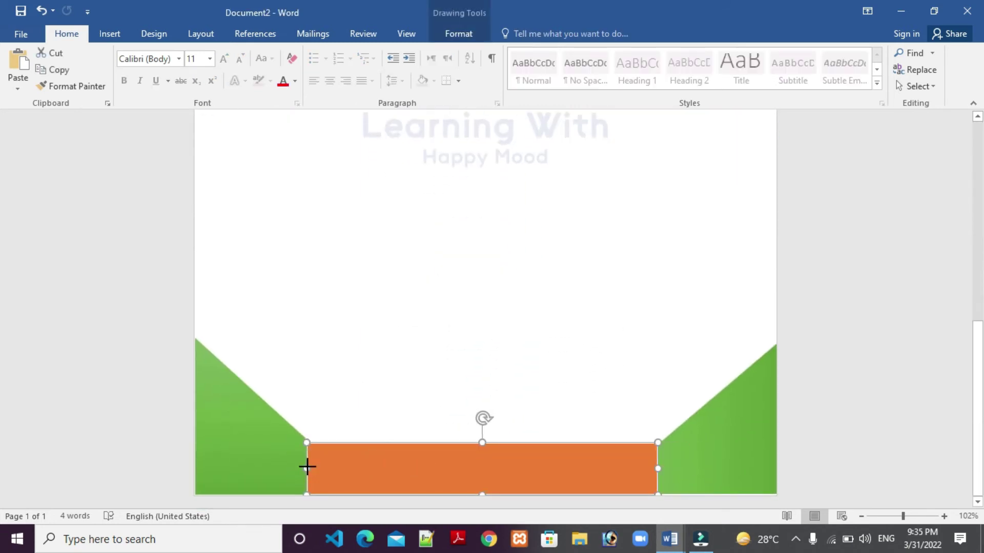
drag(657, 469, 661, 468)
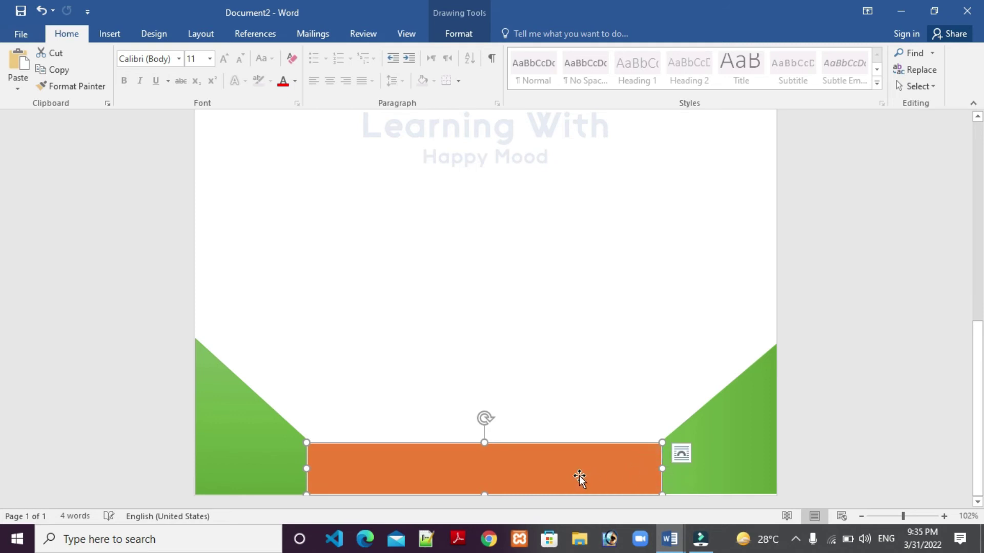
click(532, 395)
scroll(531, 392, up, 5)
scroll(531, 384, down, 5)
scroll(530, 376, down, 1)
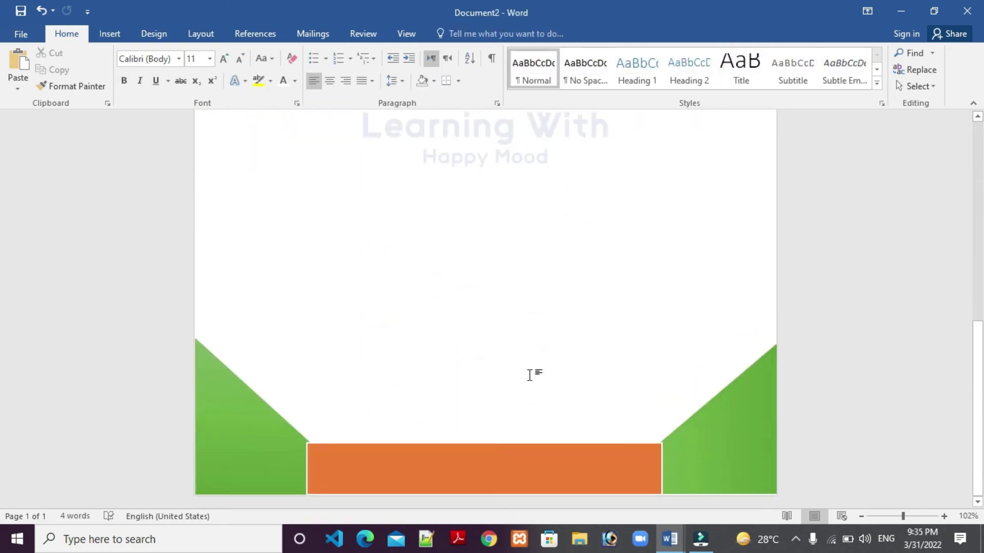
click(480, 463)
- Type the contact phone number and e-mail address on two lines inside the orange footer bar
right_click(480, 463)
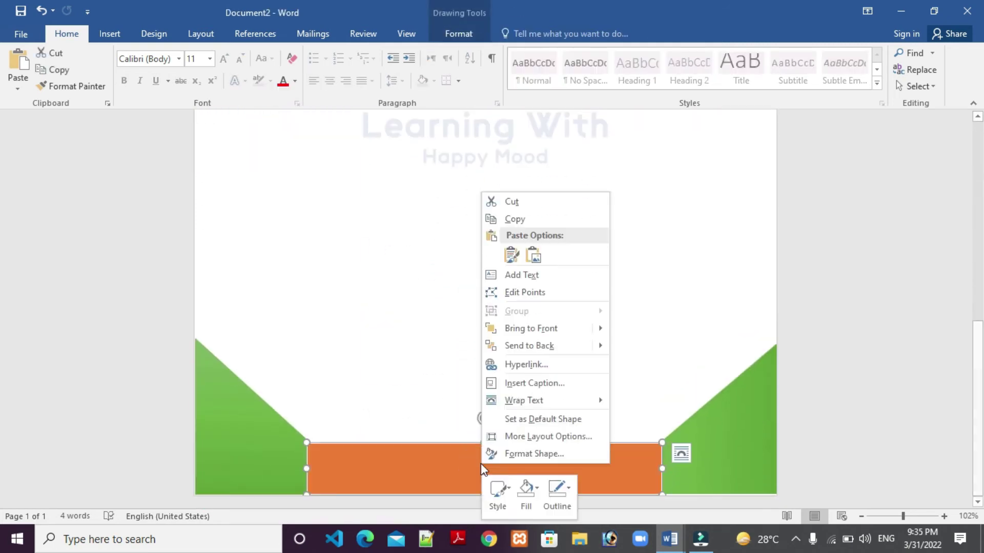
click(512, 277)
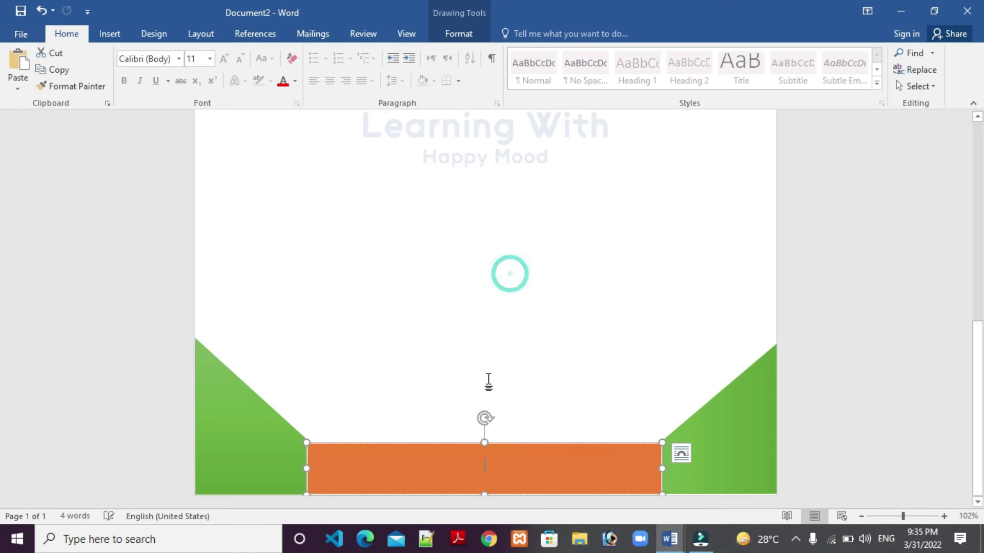
text(ph)
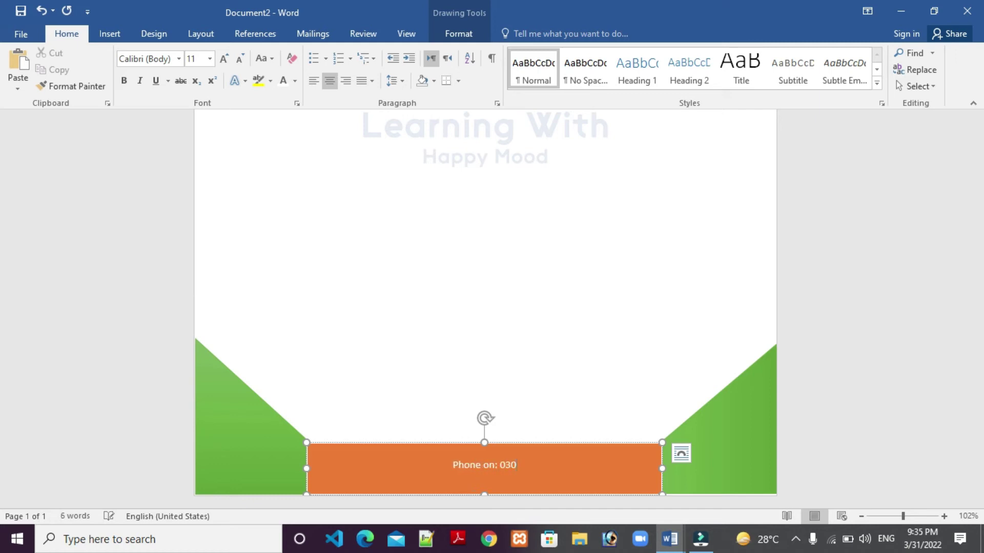
text(53290)
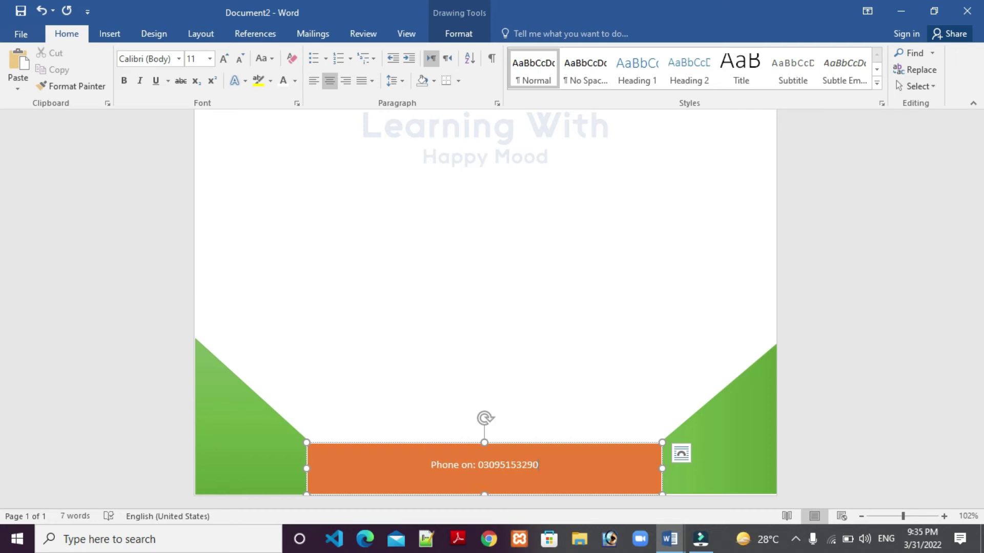
key(Return)
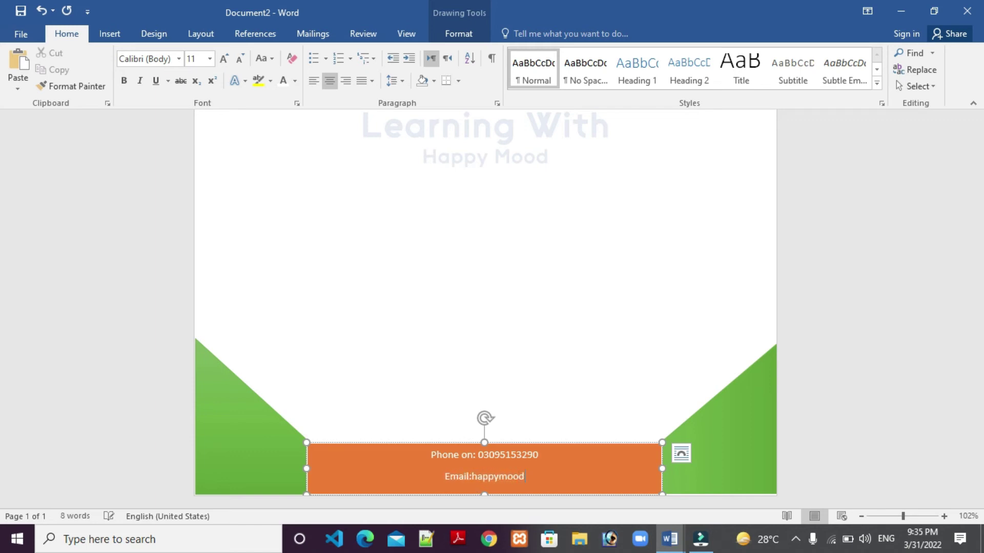
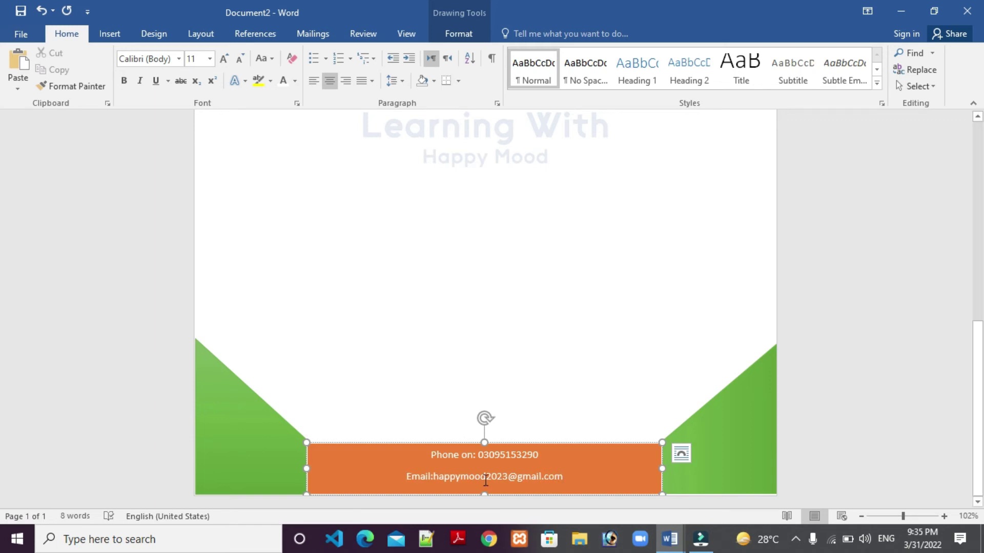
click(563, 369)
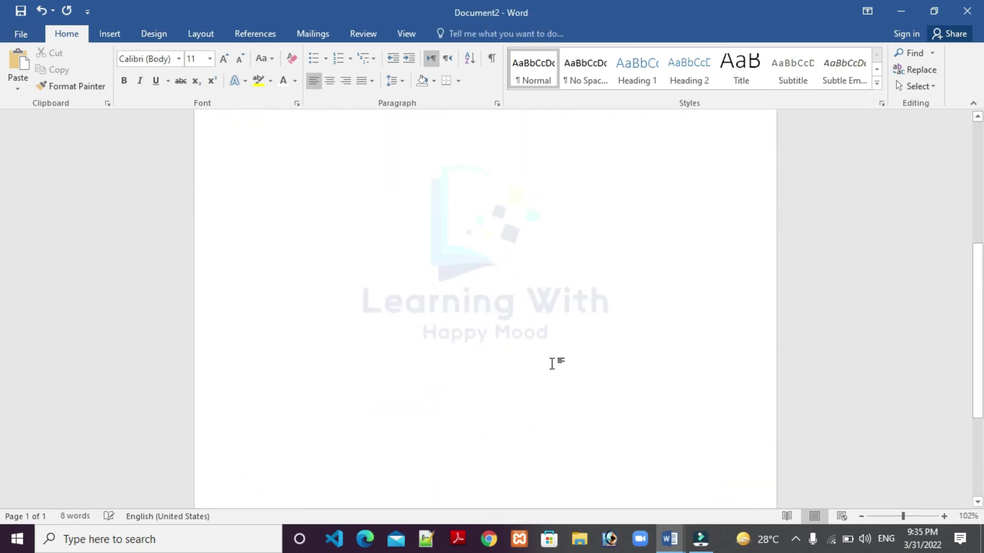
- Format both footer lines as bold, 12 pt, black text
drag(570, 474, 440, 462)
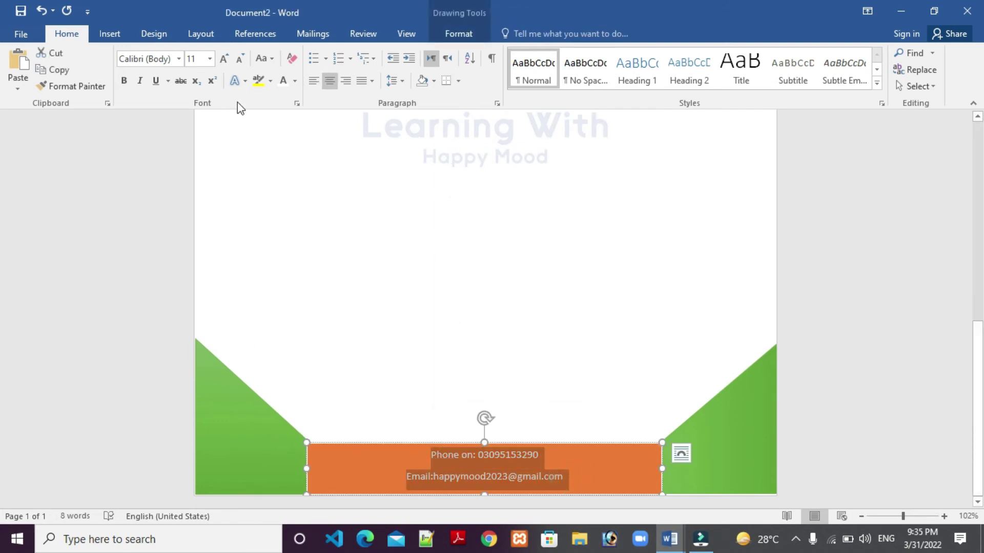
click(209, 59)
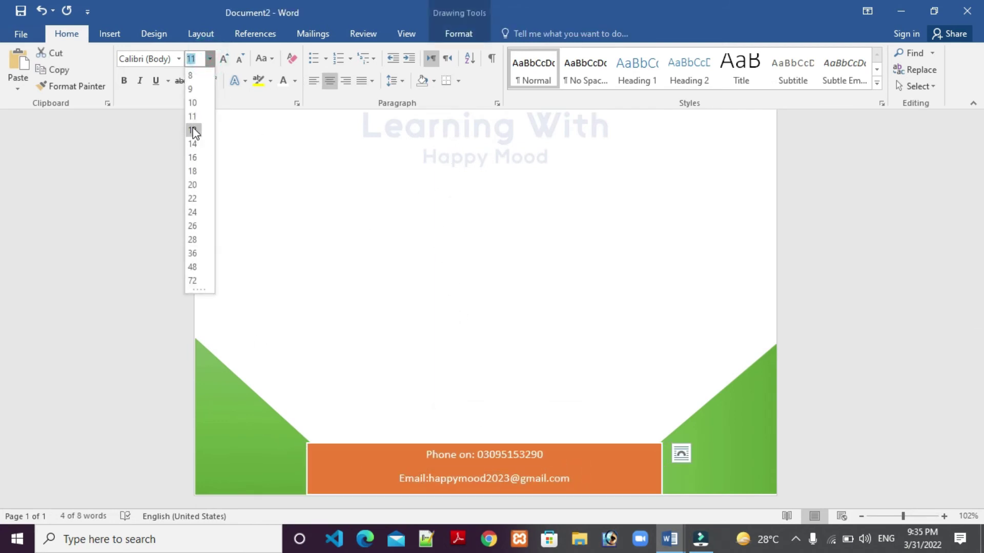
click(193, 130)
click(125, 81)
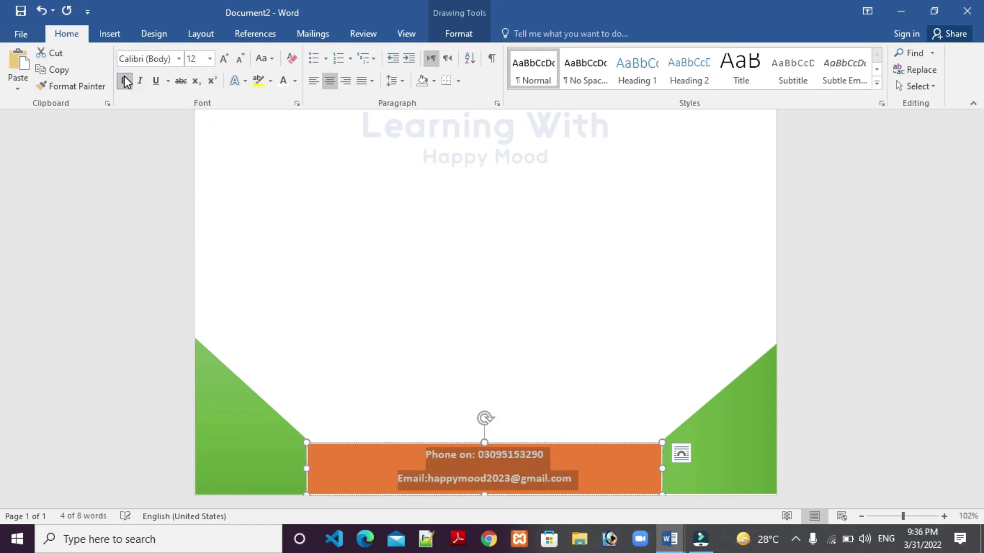
click(295, 81)
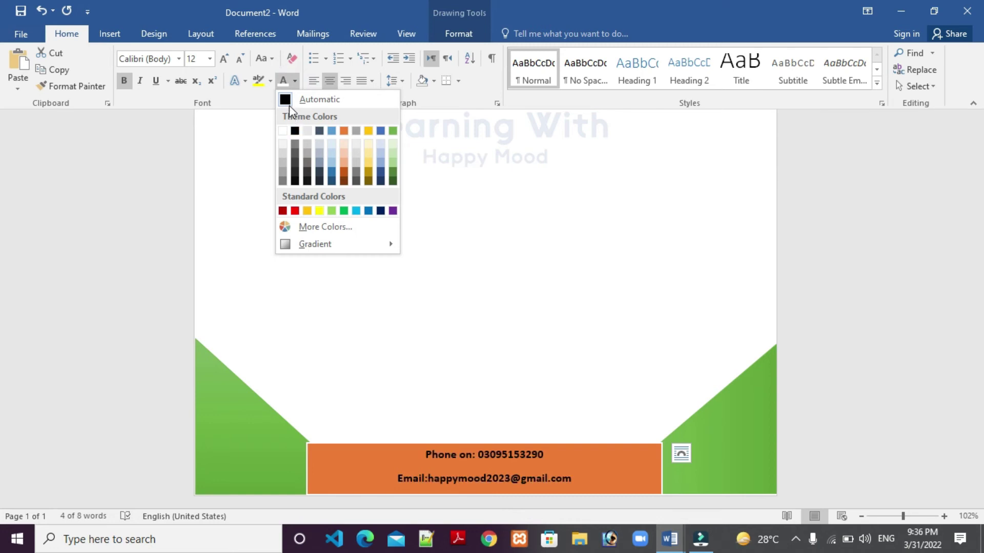
click(295, 131)
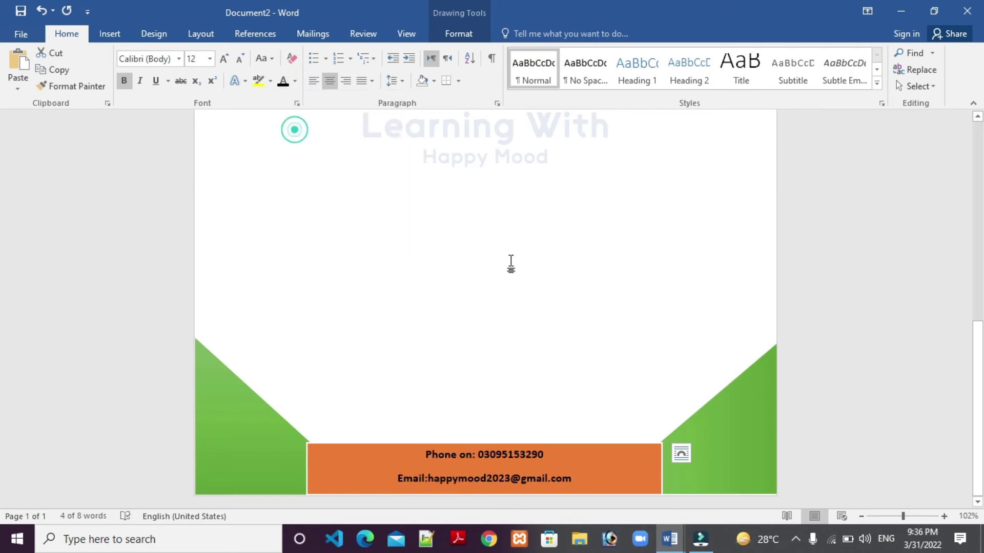
click(602, 303)
- Copy the bank letter in Document1, from TO through Principal Signature
scroll(656, 262, down, 10)
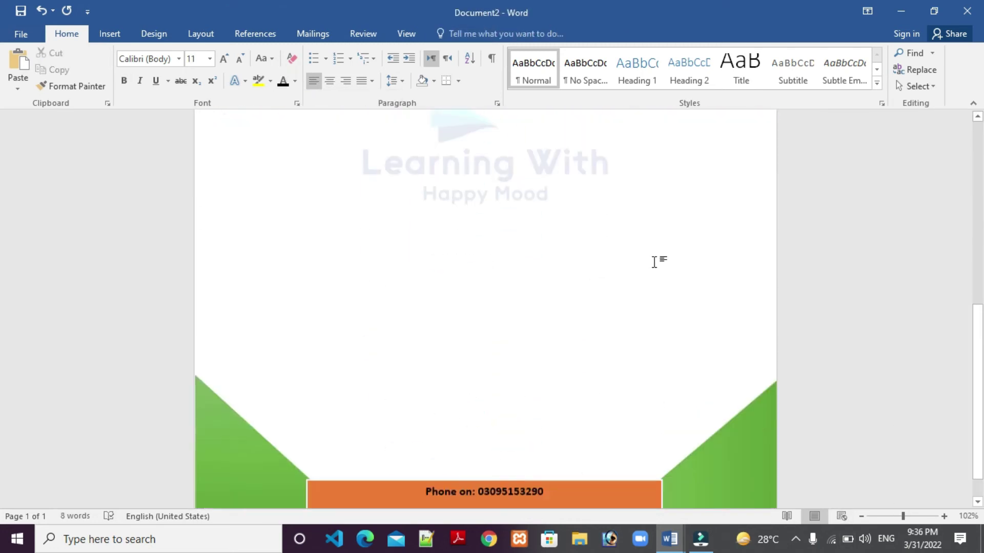
scroll(656, 262, down, 1)
scroll(656, 262, up, 8)
scroll(655, 262, up, 3)
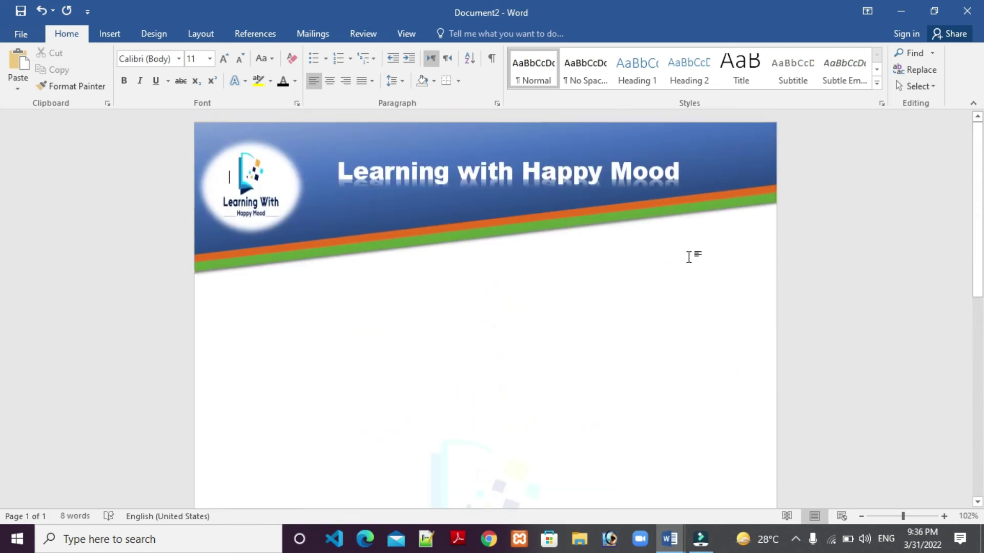
scroll(689, 257, down, 4)
scroll(692, 266, down, 4)
scroll(691, 264, up, 4)
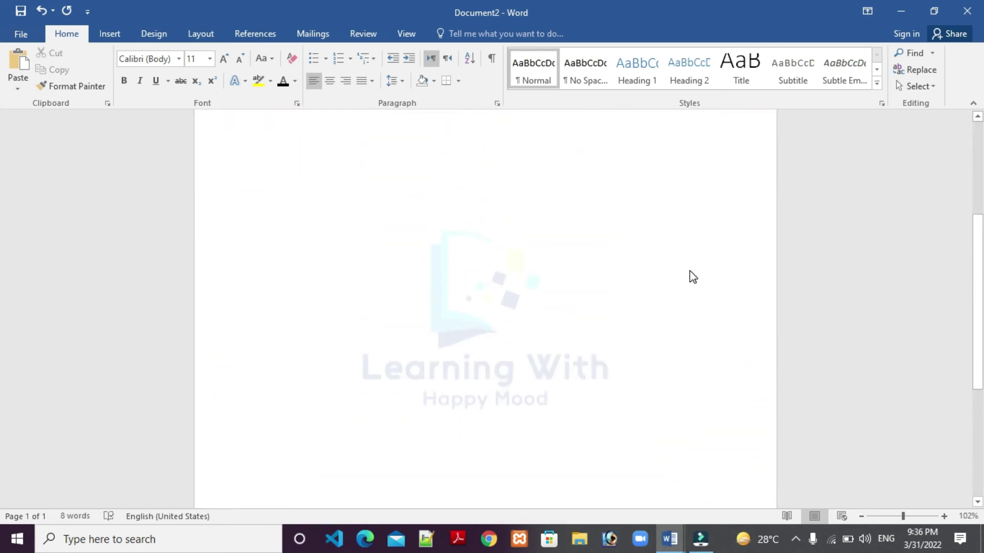
scroll(692, 277, up, 4)
scroll(455, 423, down, 2)
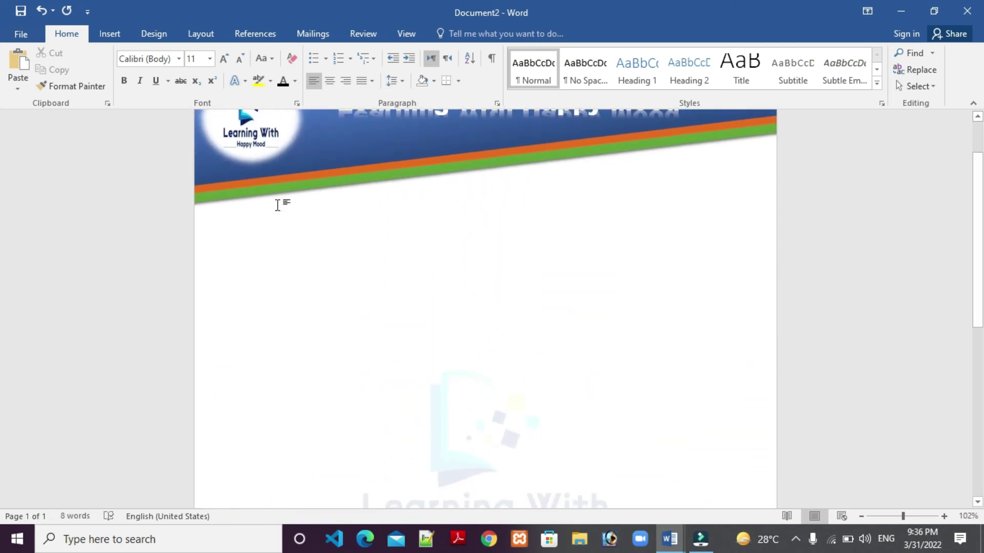
mouse_move(669, 539)
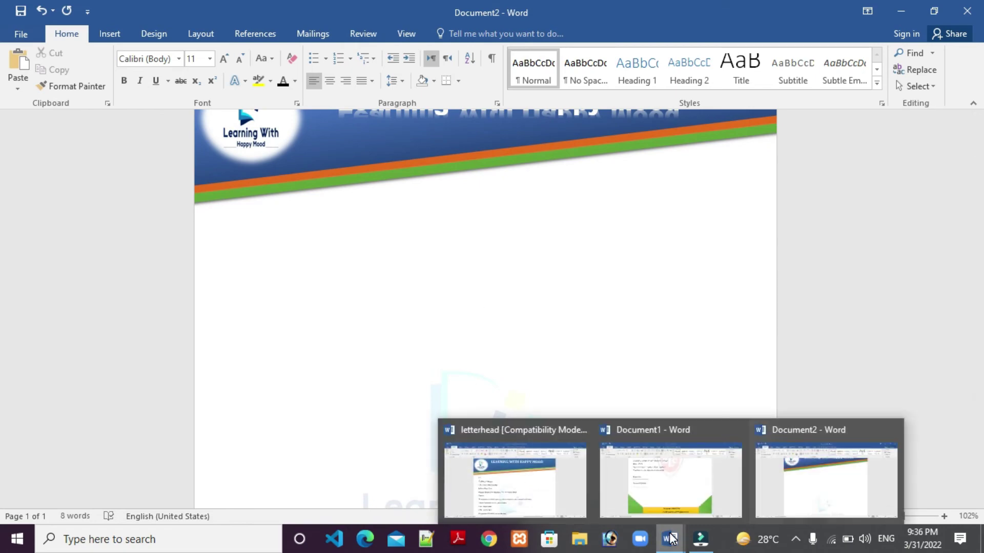
click(666, 466)
scroll(255, 282, up, 2)
scroll(263, 258, up, 2)
scroll(271, 258, up, 1)
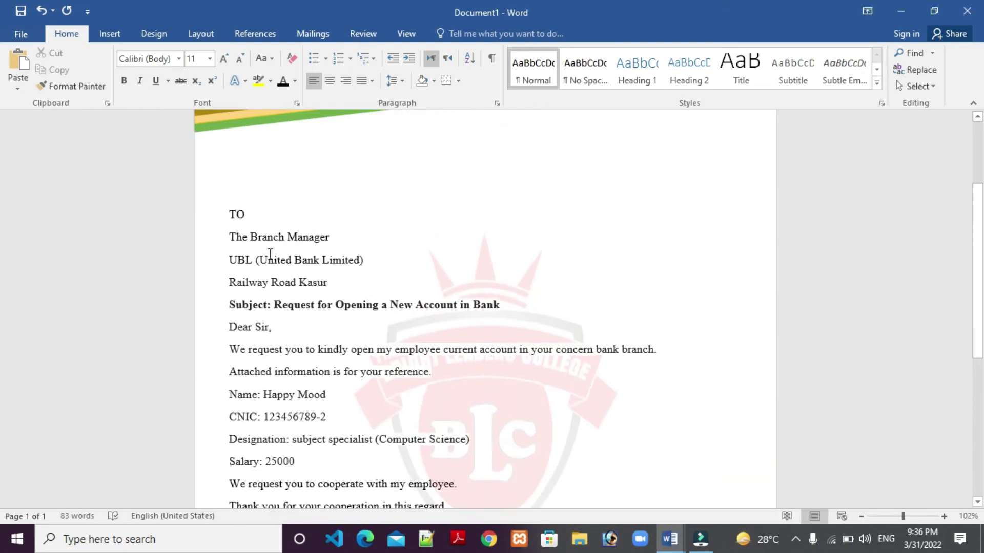
scroll(222, 166, down, 1)
drag(232, 174, 368, 495)
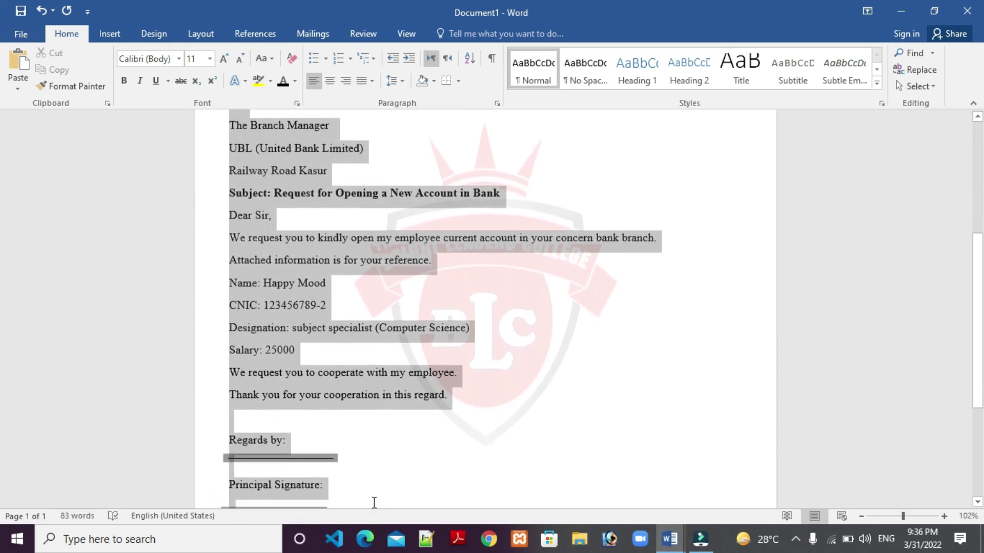
drag(373, 502, 379, 473)
right_click(293, 227)
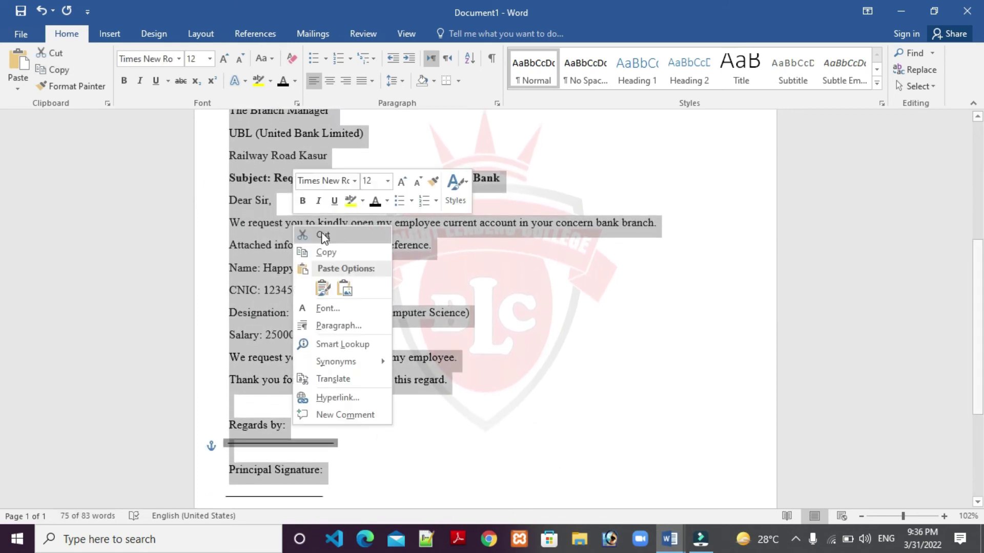
click(338, 252)
mouse_move(669, 539)
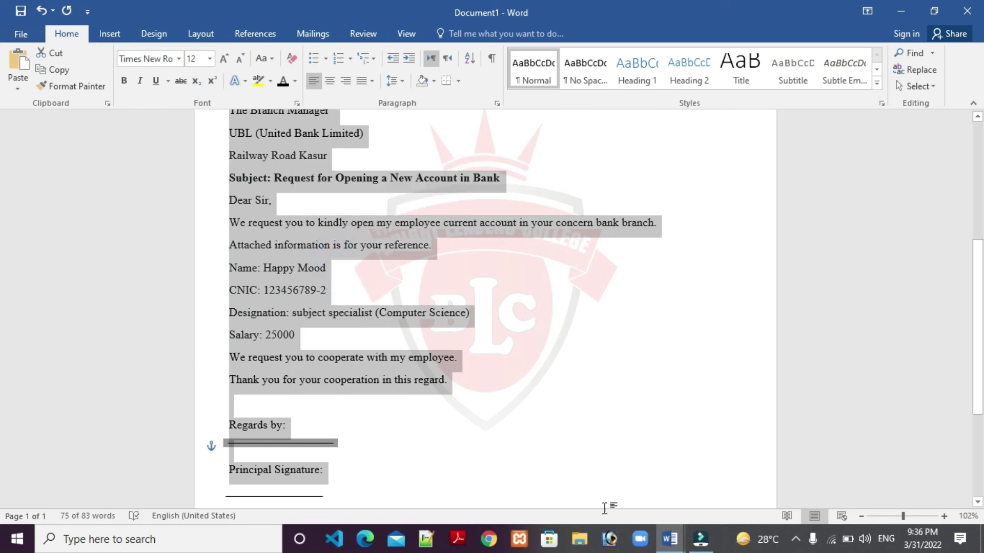
- Paste the letter into Document2 just below the letterhead header
click(809, 481)
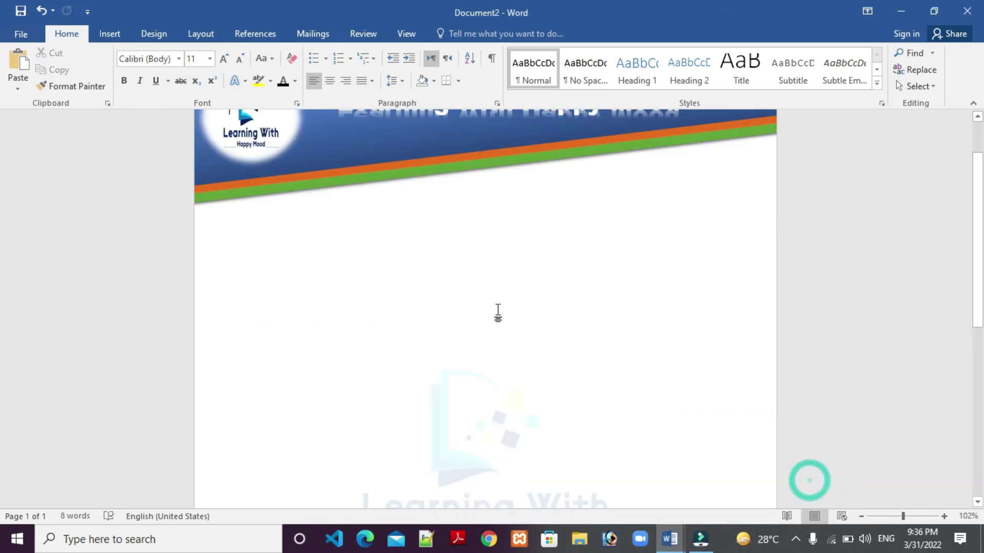
click(259, 299)
scroll(252, 287, down, 2)
click(241, 259)
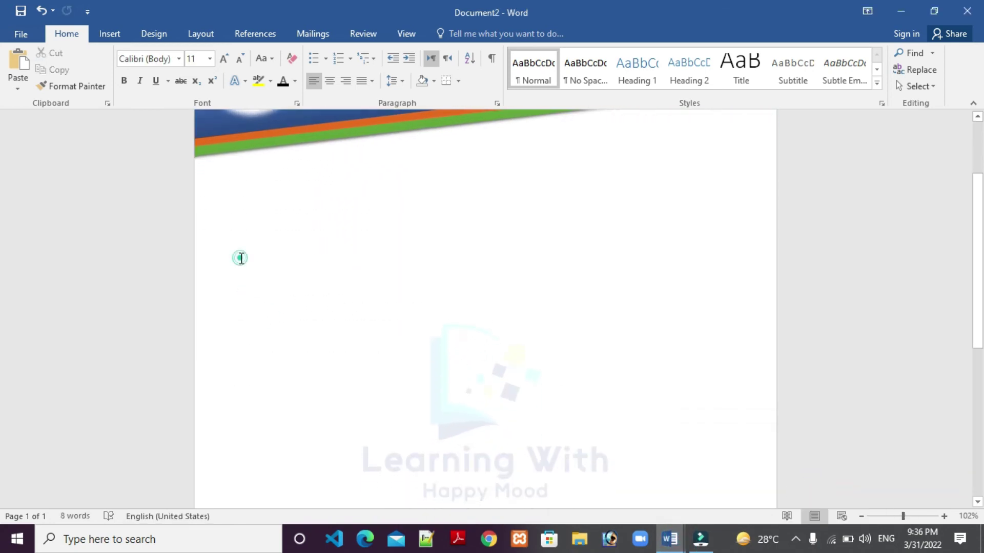
key(ctrl+v)
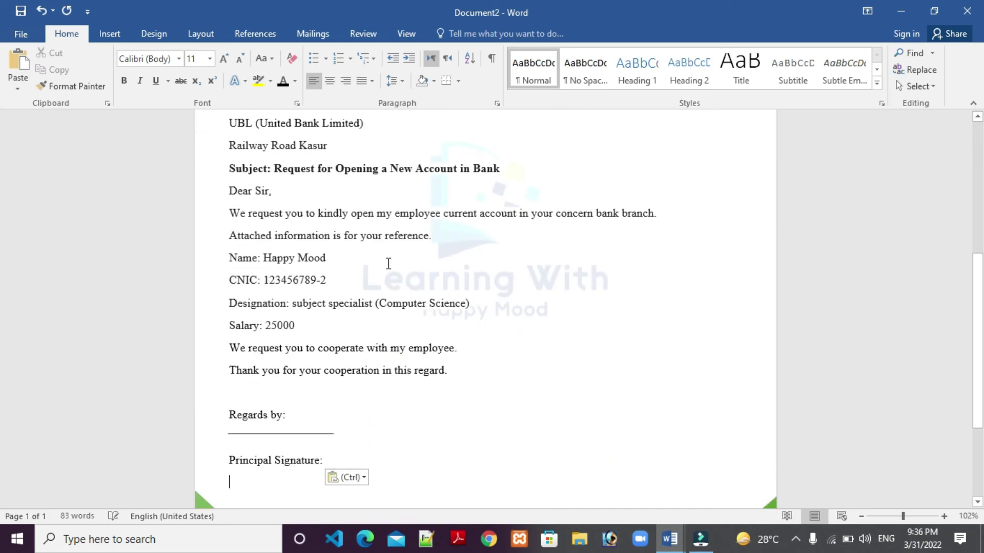
- Remove the blank lines above TO and add an empty line after Principal Signature:
scroll(461, 282, down, 3)
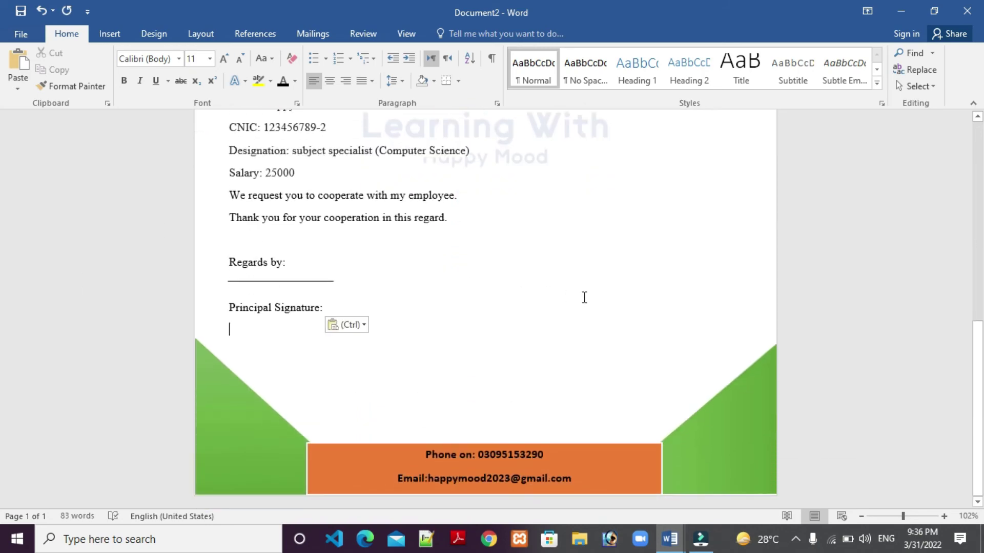
scroll(584, 297, up, 5)
scroll(256, 307, up, 4)
click(258, 313)
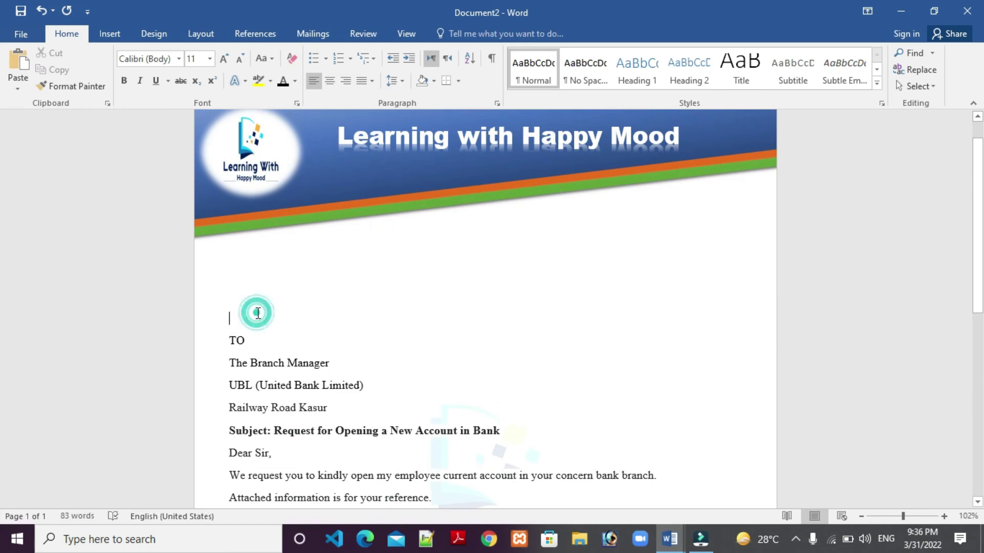
key(BackSpace)
key(BackSpace)
key(BackSpace)
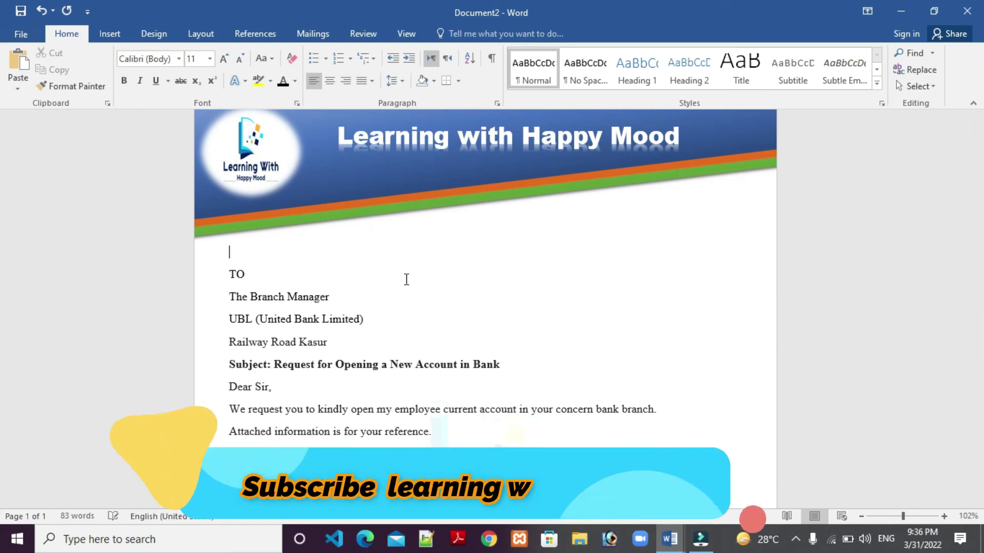
scroll(410, 279, down, 4)
scroll(418, 281, down, 3)
scroll(410, 292, up, 2)
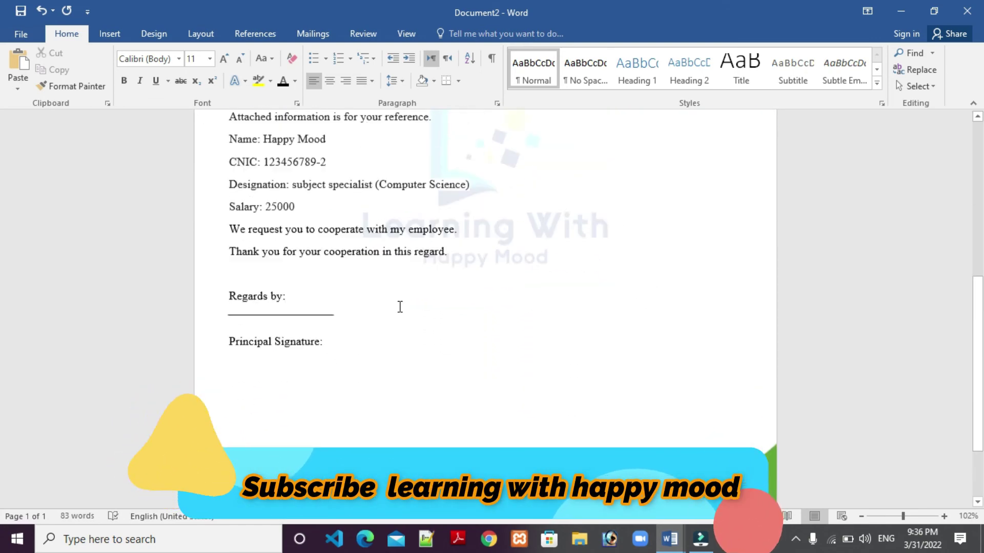
click(347, 350)
key(Return)
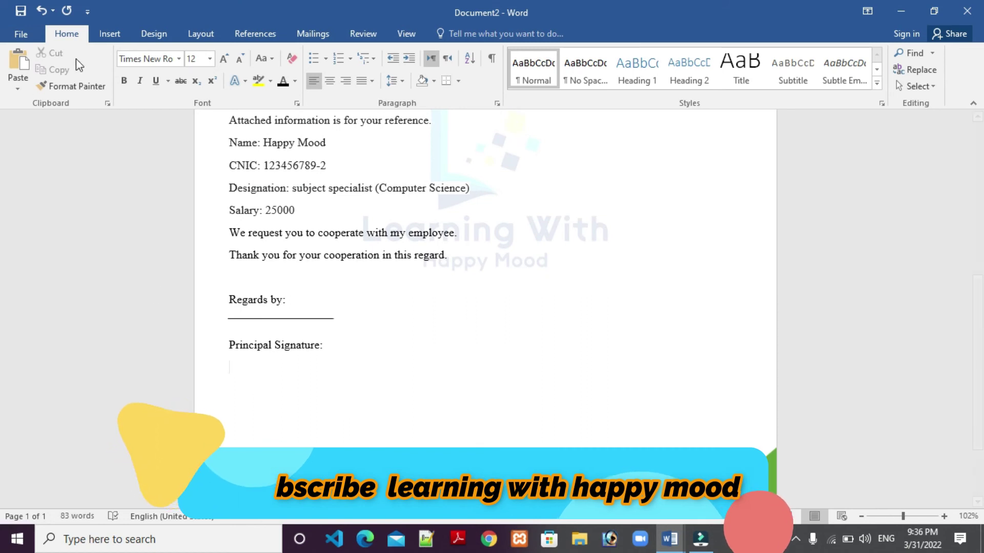
- Draw a solid black straight line beneath Principal Signature: and nudge it slightly lower
click(107, 34)
click(198, 88)
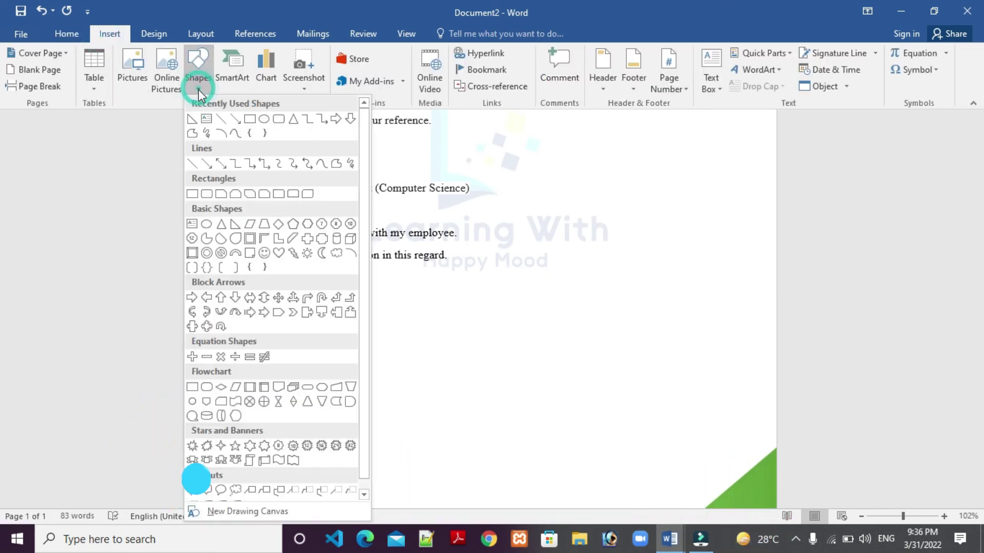
click(221, 123)
scroll(266, 281, down, 2)
scroll(264, 341, down, 2)
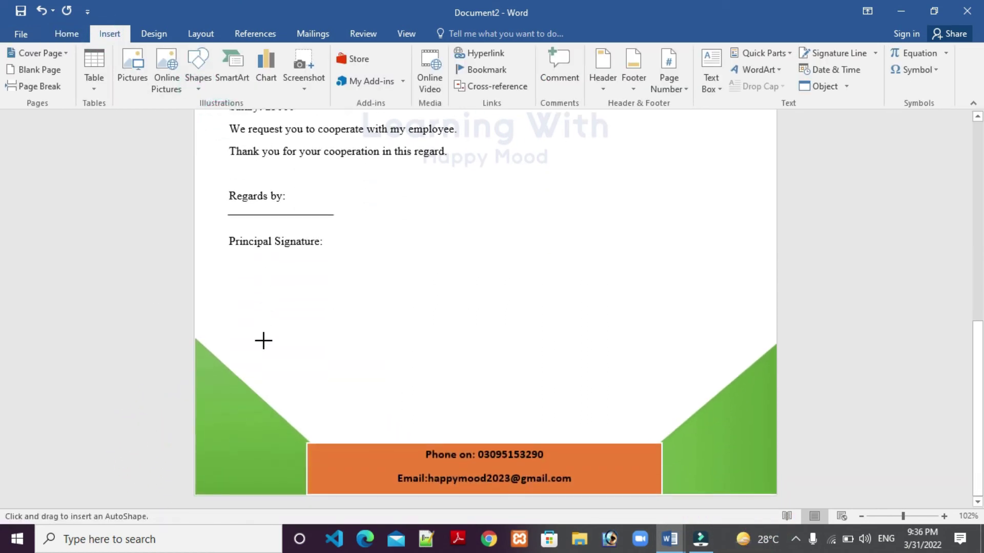
mouse_move(233, 263)
mouse_down()
mouse_move(298, 272)
mouse_move(324, 264)
mouse_up()
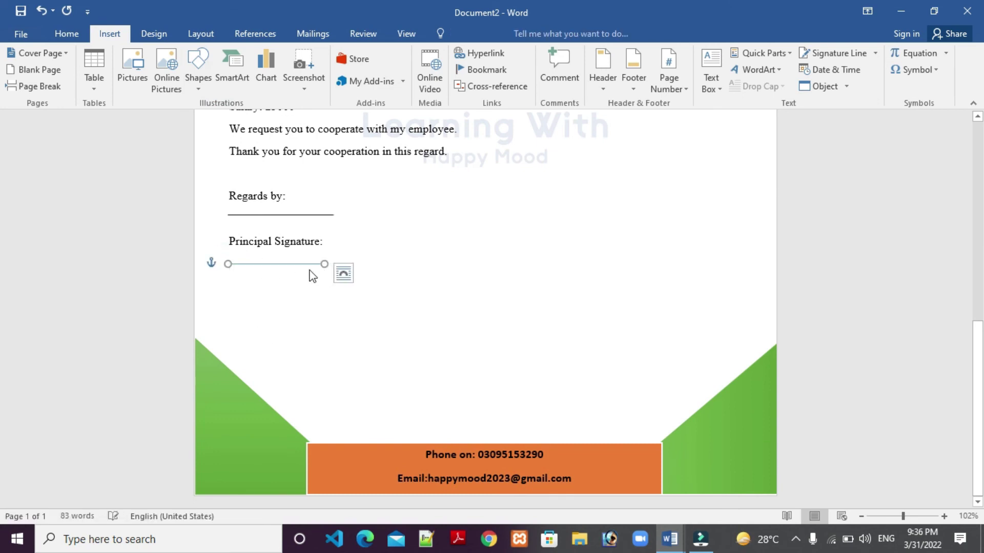
click(201, 75)
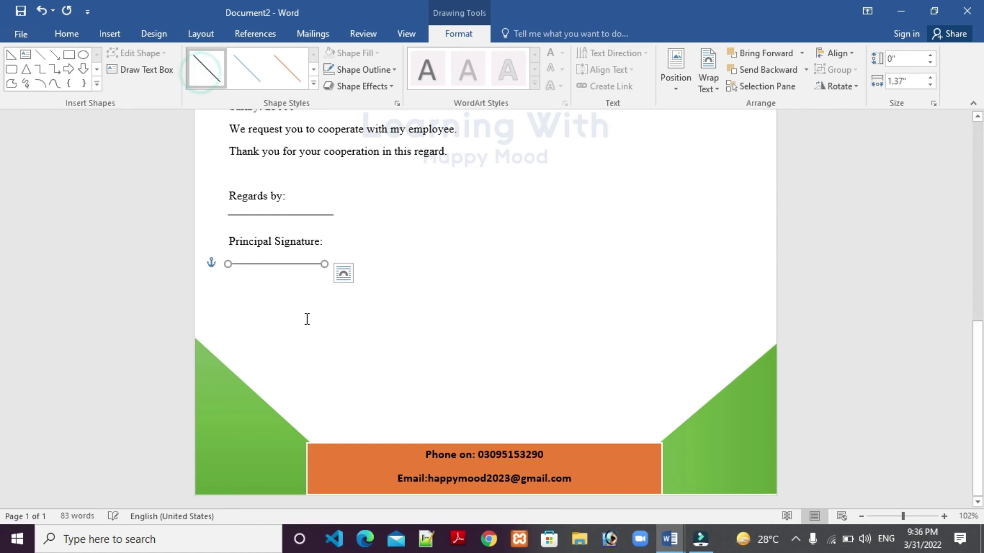
click(306, 318)
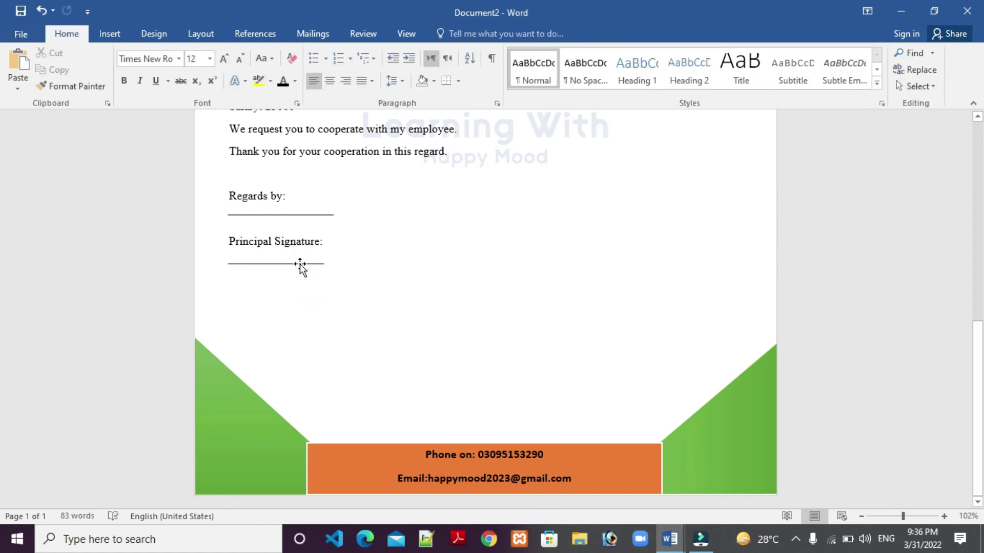
drag(299, 264, 298, 275)
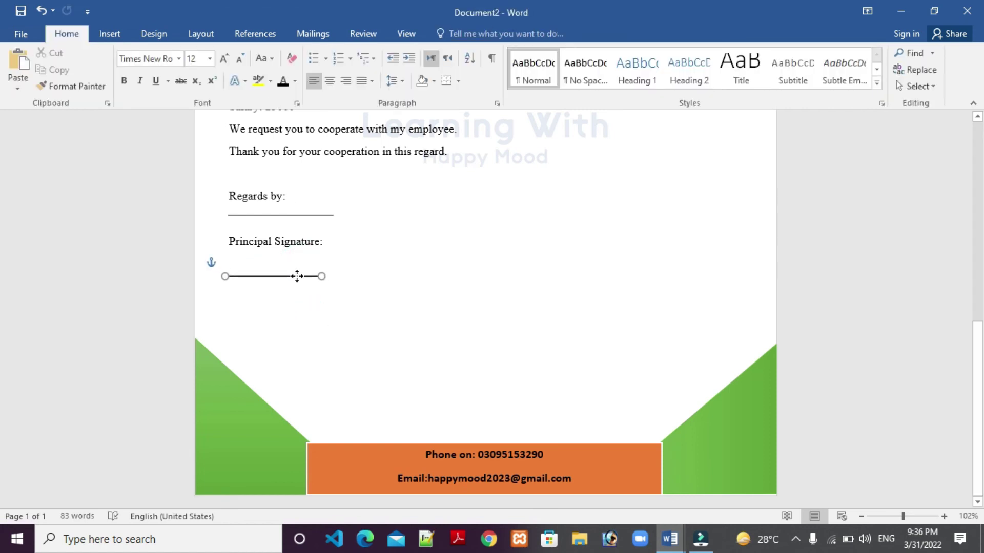
- Shorten the Principal Signature: label to read just Signature:
click(374, 270)
scroll(563, 308, up, 5)
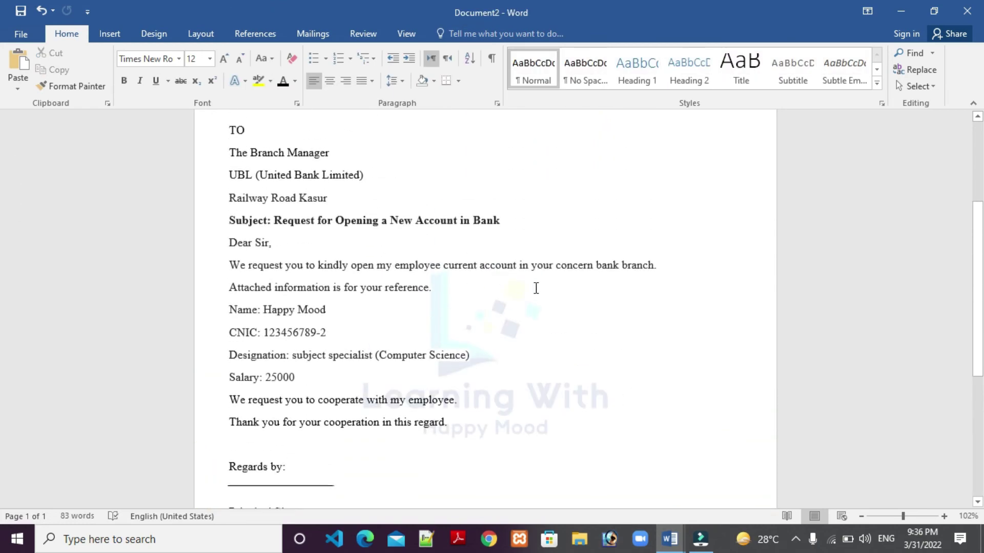
scroll(536, 288, up, 3)
scroll(534, 285, down, 5)
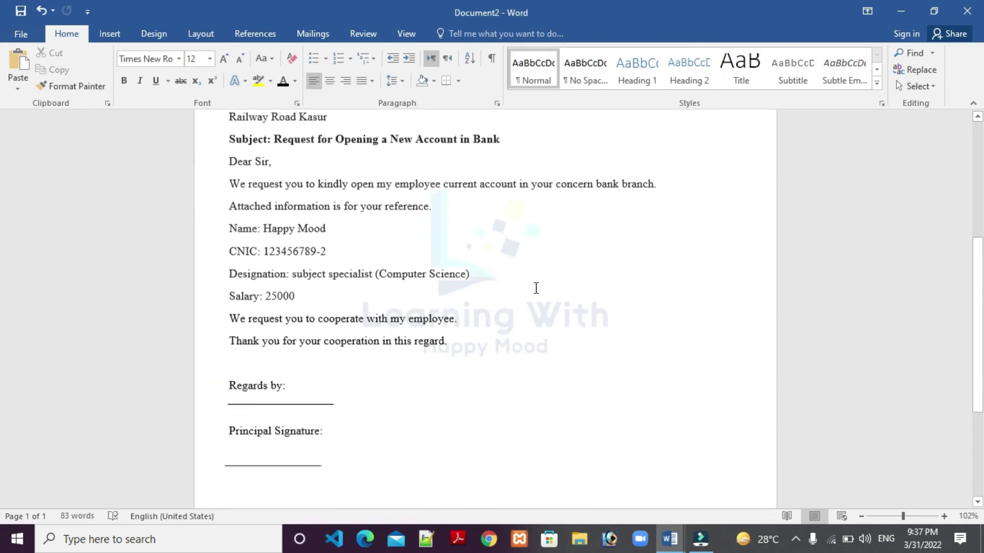
scroll(534, 285, down, 2)
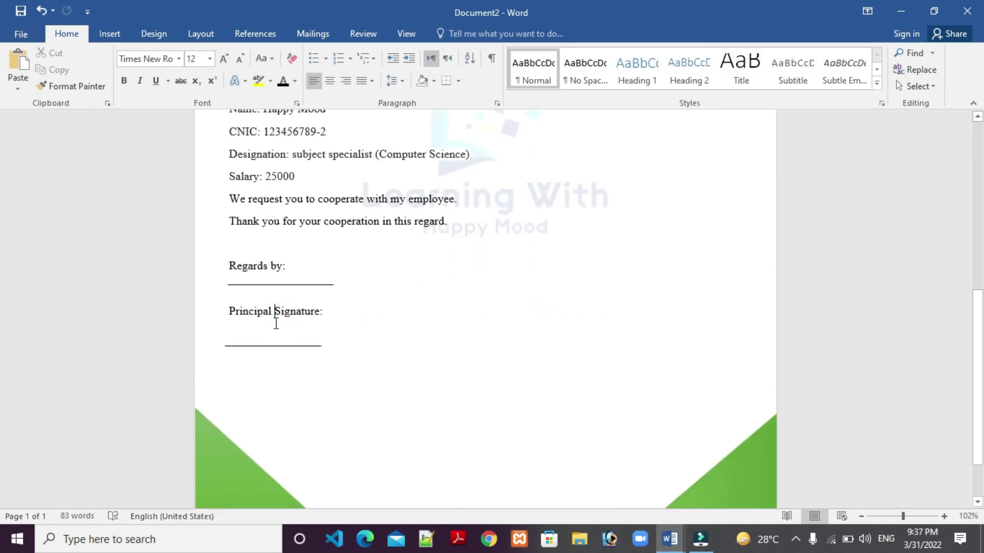
key(BackSpace)
key(BackSpace)
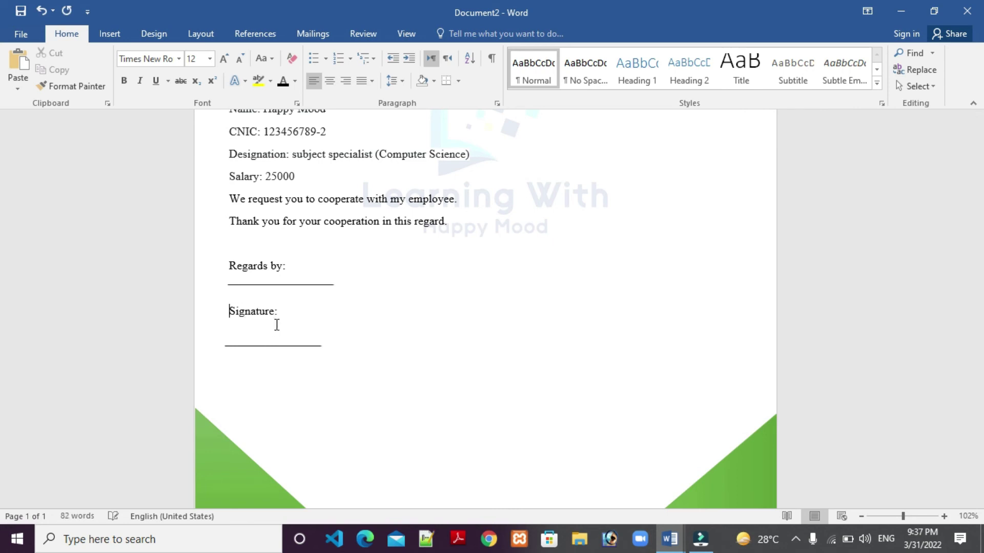
- Delete the Salary: 25000 line and the empty line it leaves behind
scroll(288, 327, up, 1)
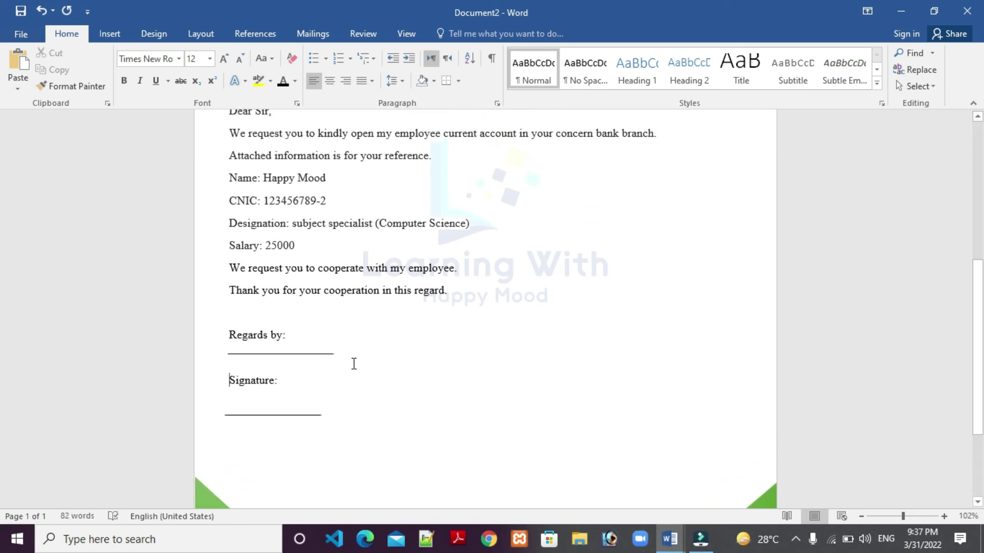
scroll(289, 279, up, 2)
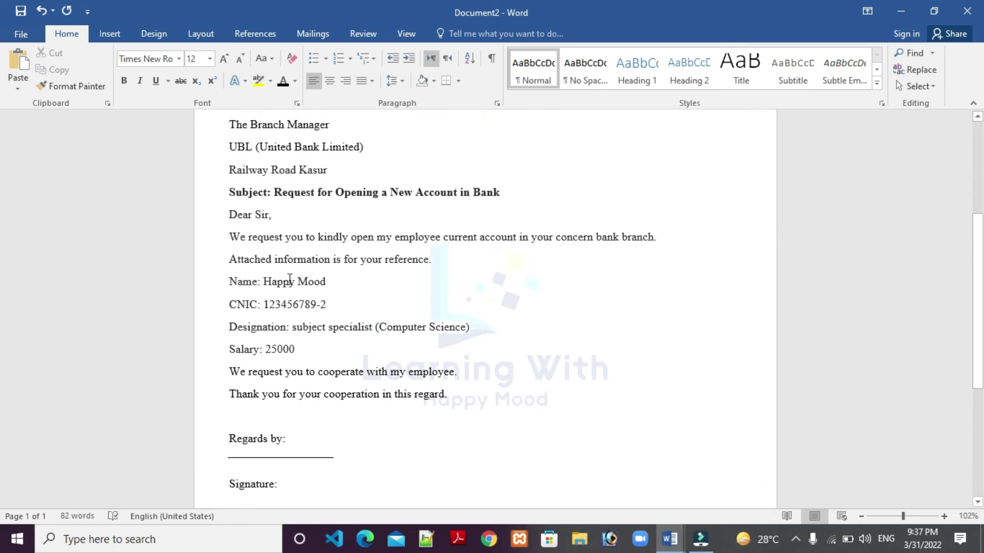
click(305, 353)
key(BackSpace)
key(BackSpace)
key(BackSpace)
key(BackSpace)
key(BackSpace)
key(BackSpace)
key(BackSpace)
key(BackSpace)
key(BackSpace)
key(BackSpace)
key(BackSpace)
key(BackSpace)
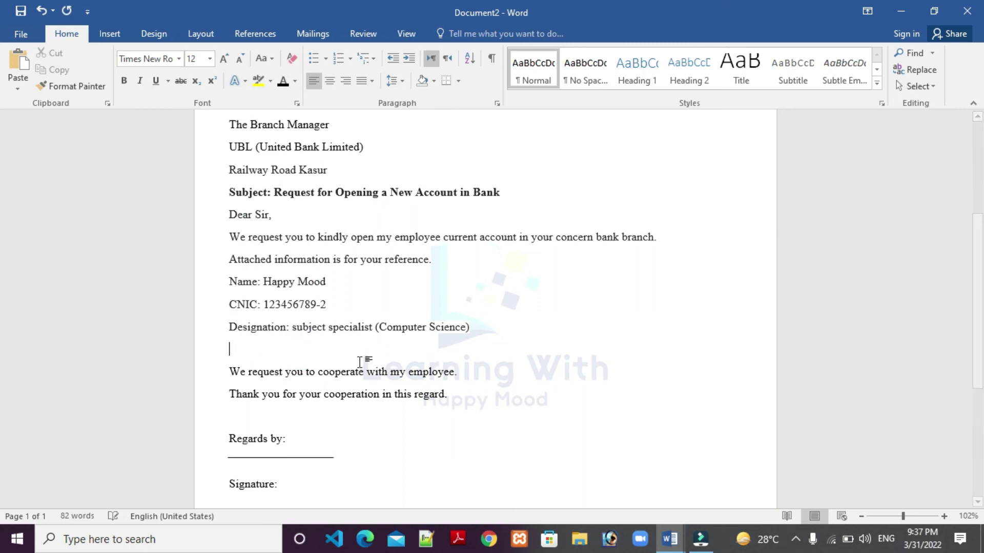
key(BackSpace)
key(BackSpace)
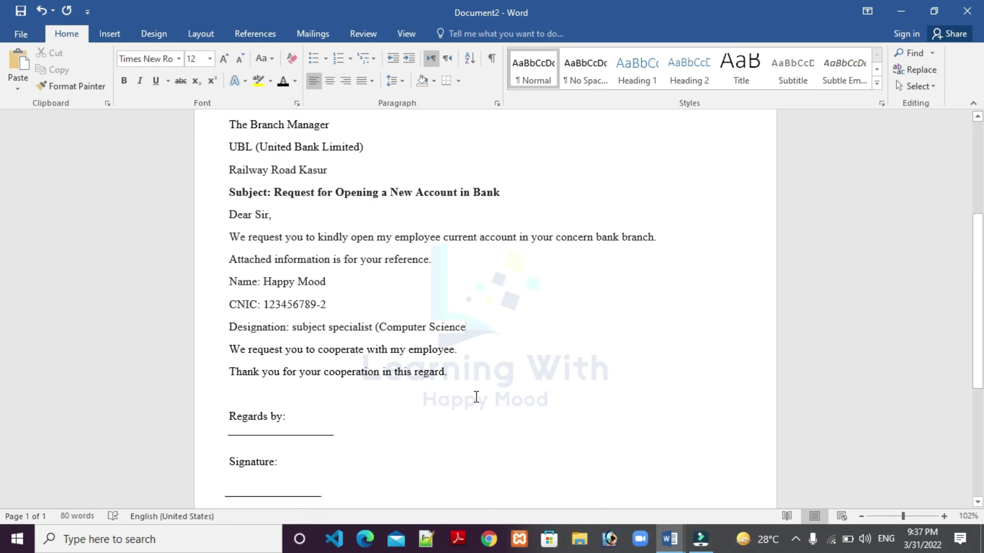
key(Return)
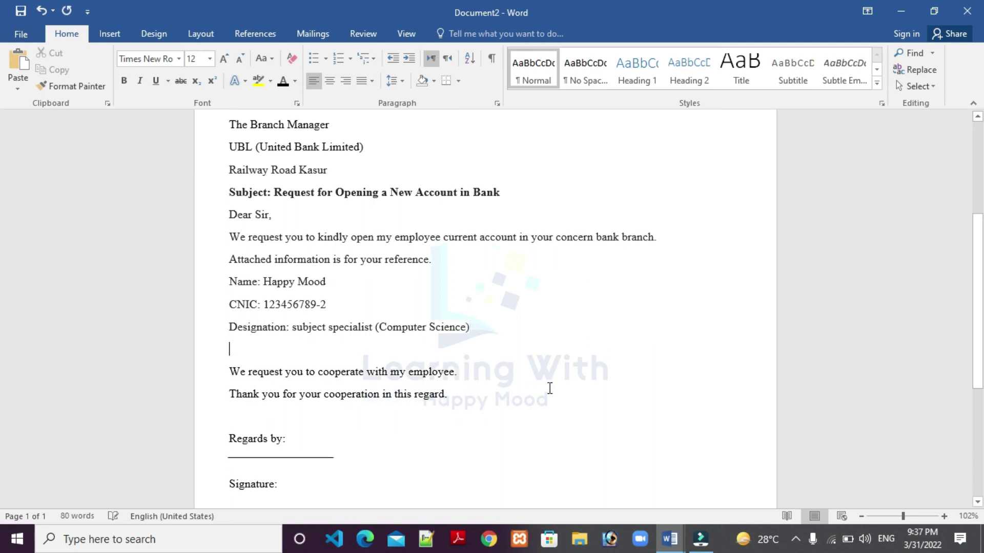
scroll(548, 388, down, 1)
scroll(550, 388, down, 2)
key(BackSpace)
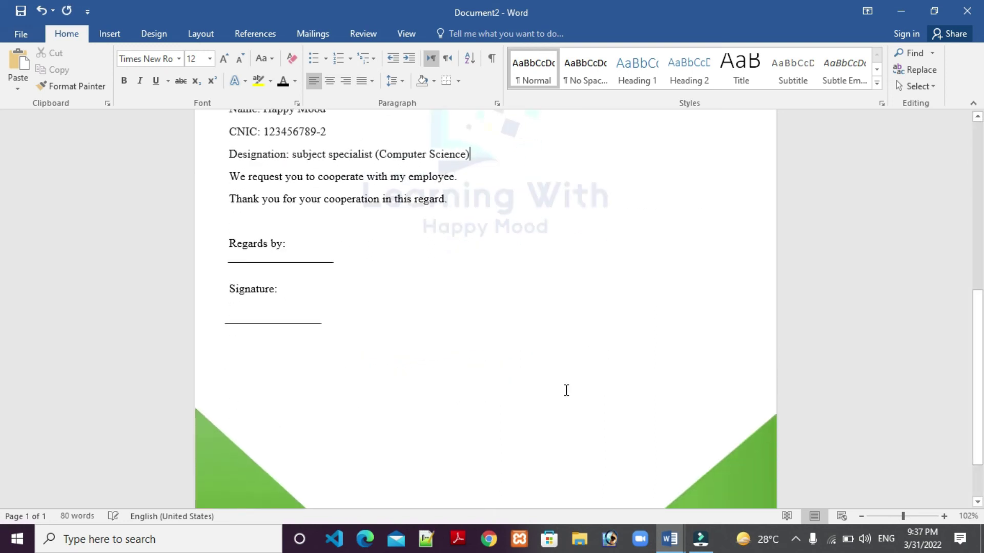
scroll(561, 394, down, 1)
scroll(566, 403, up, 1)
scroll(571, 406, up, 4)
- Scroll through Document2 to review the finished Happy Mood letterhead letter
scroll(575, 408, up, 3)
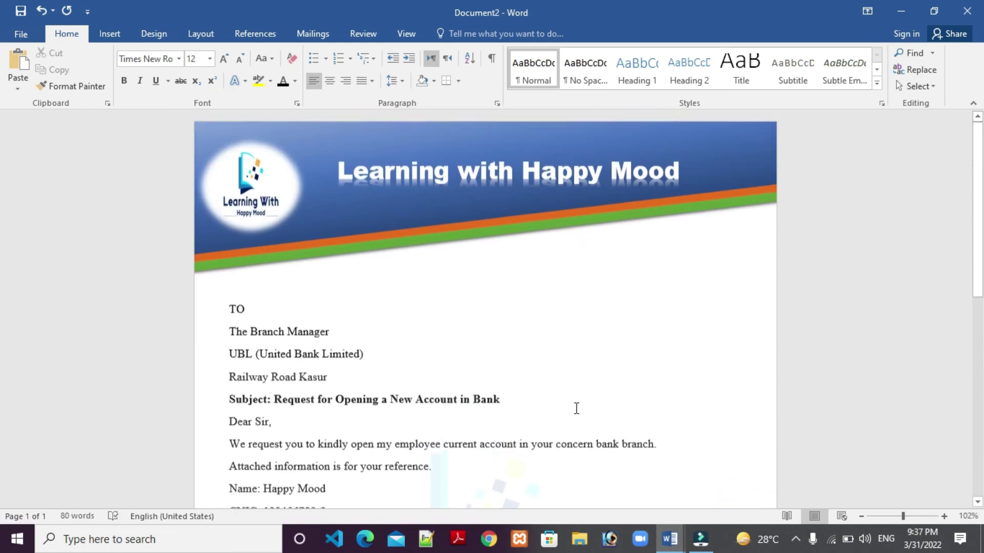
scroll(647, 336, down, 3)
scroll(700, 366, down, 5)
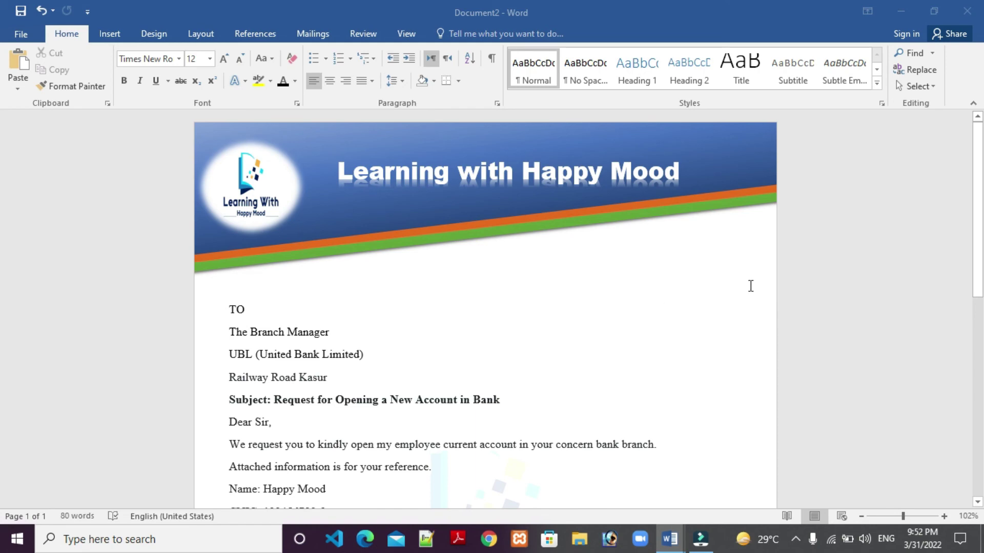
scroll(751, 286, down, 3)
scroll(746, 242, down, 3)
scroll(779, 276, down, 5)
scroll(813, 310, up, 5)
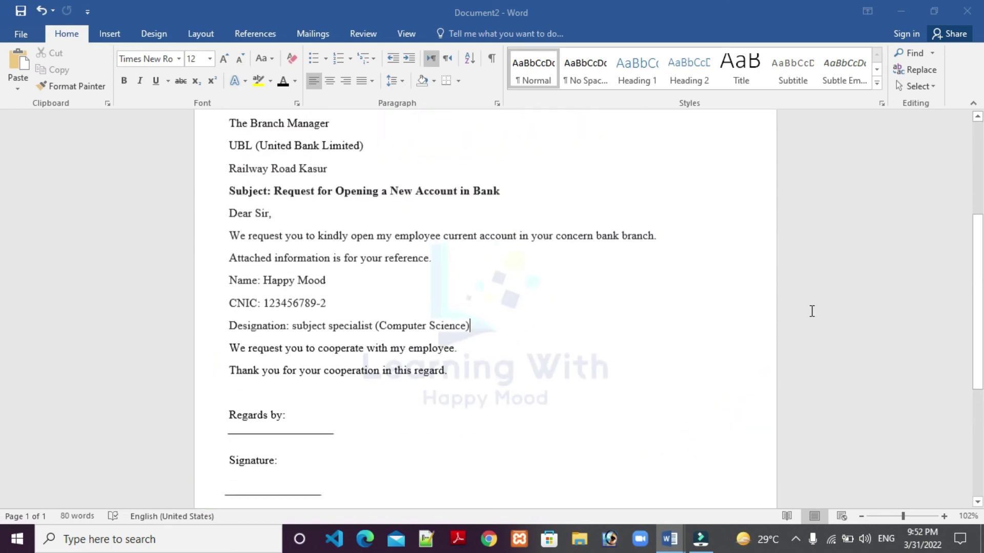
scroll(812, 311, up, 5)
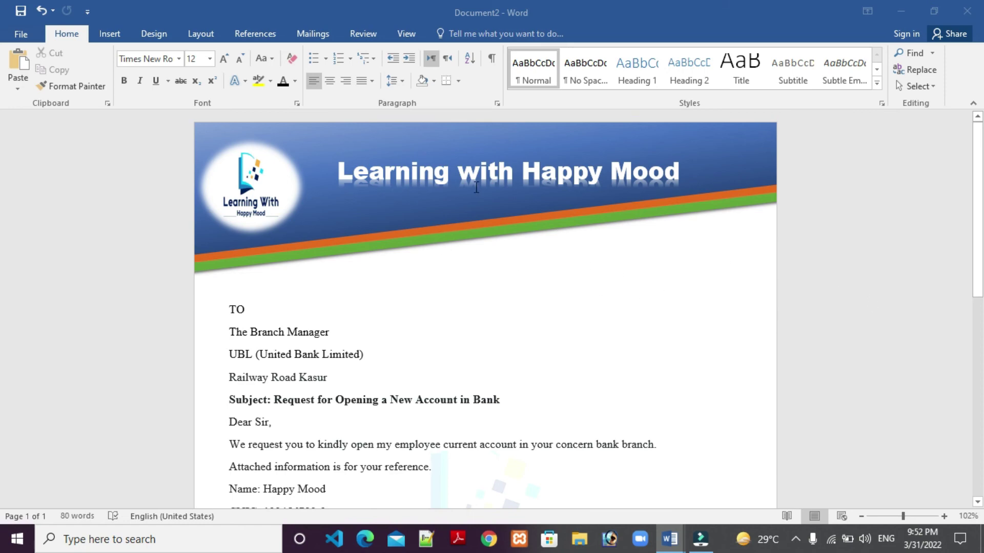
scroll(779, 241, down, 2)
scroll(779, 244, down, 4)
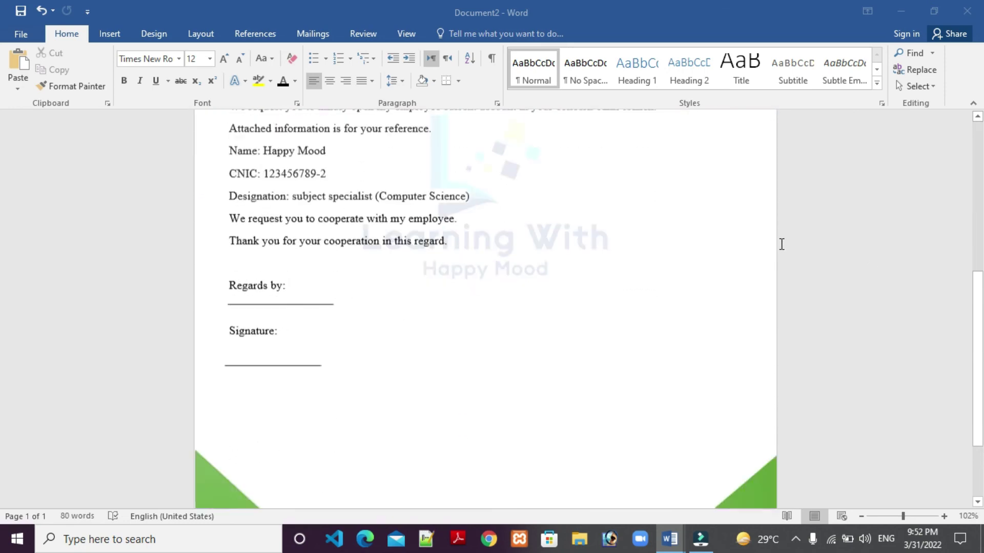
scroll(779, 244, down, 2)
scroll(794, 278, up, 4)
scroll(794, 277, up, 3)
scroll(784, 280, up, 1)
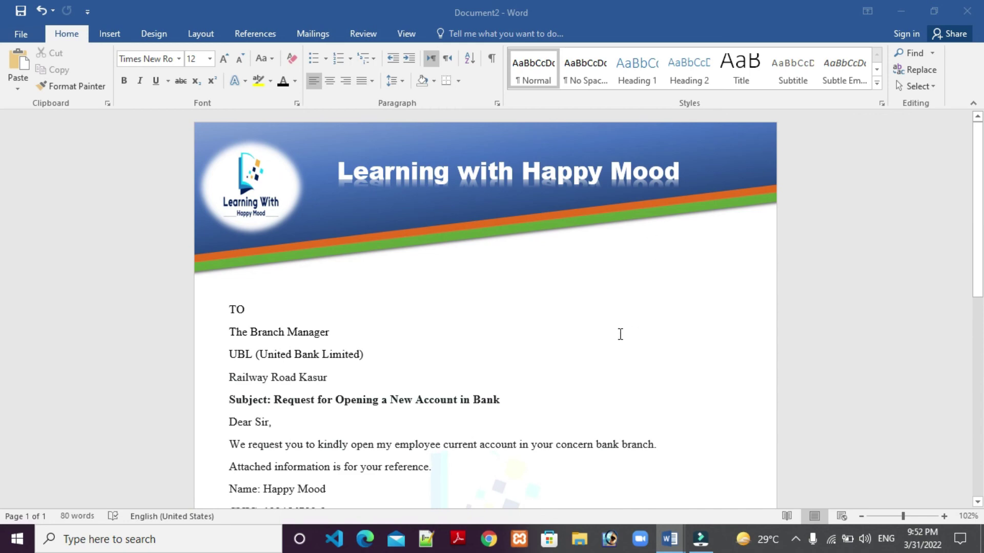
scroll(786, 290, down, 1)
scroll(786, 290, down, 6)
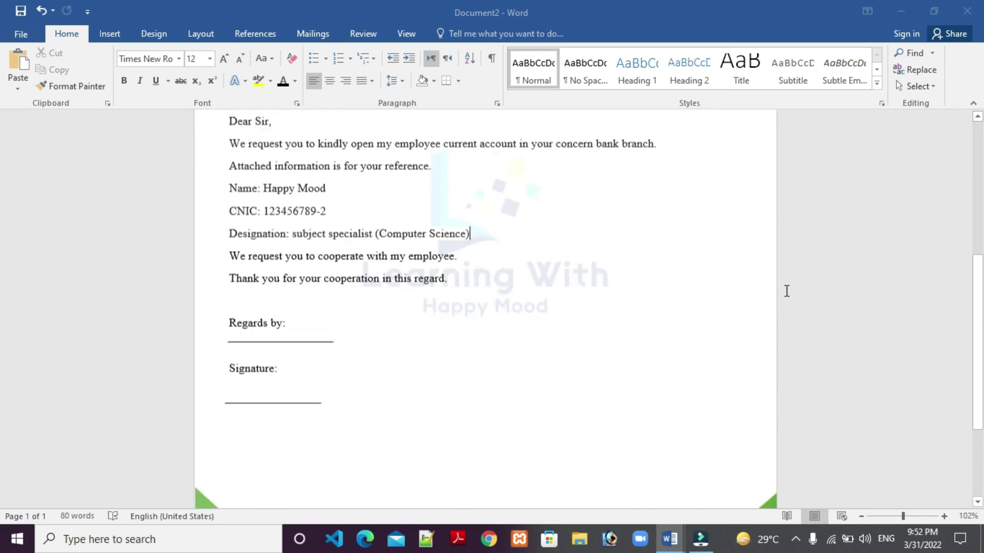
scroll(786, 290, down, 3)
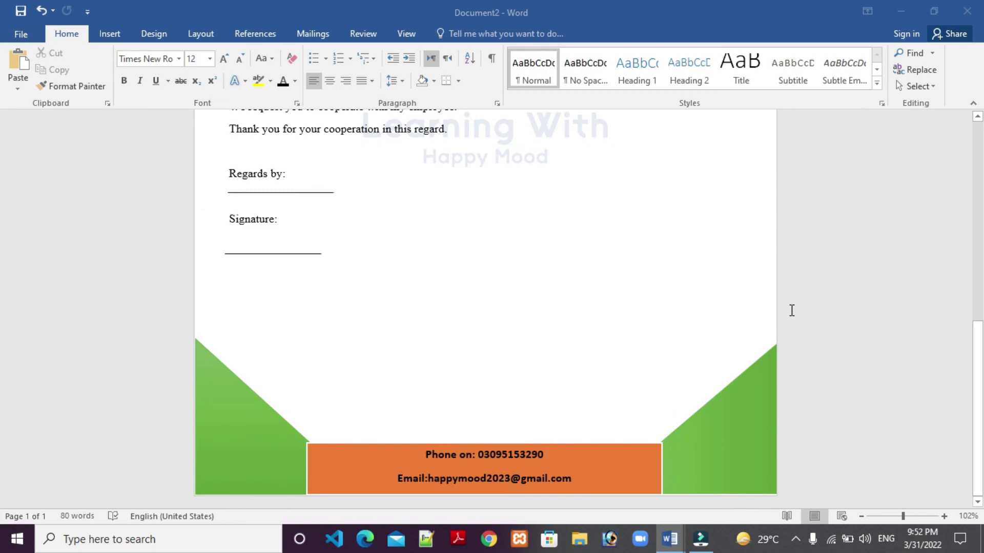
scroll(791, 310, up, 4)
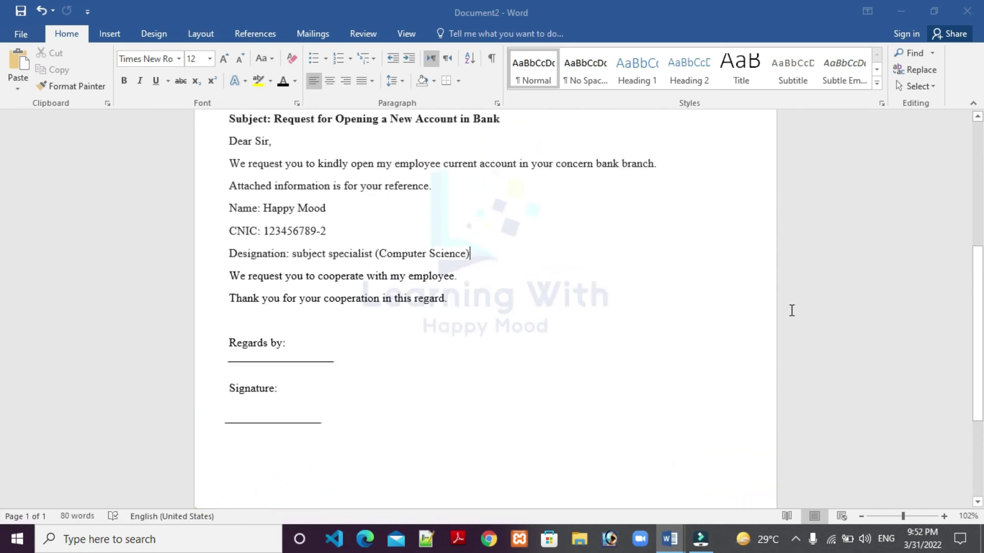
scroll(793, 311, up, 3)
scroll(794, 311, up, 1)
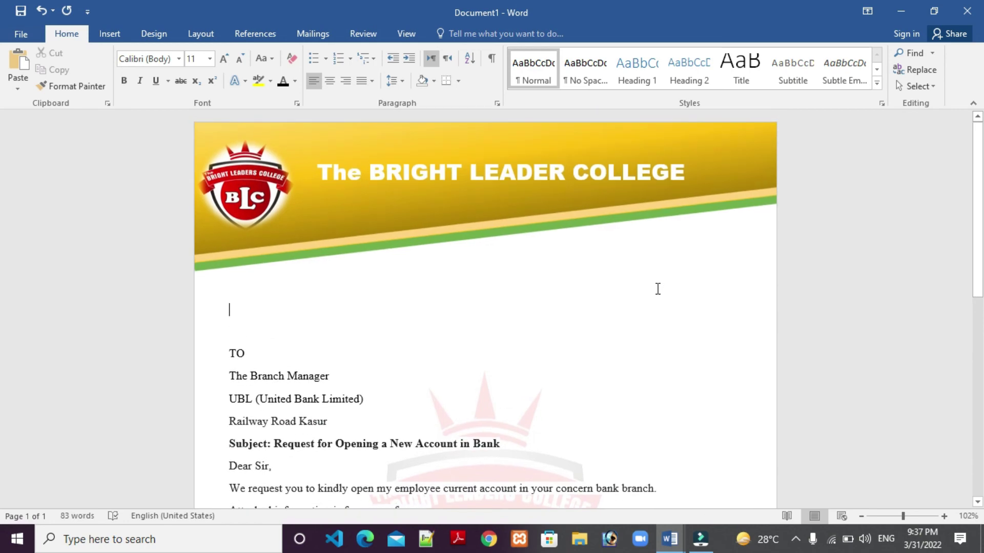
- Scroll through Document1's Bright Leader College bank letter
scroll(657, 289, down, 5)
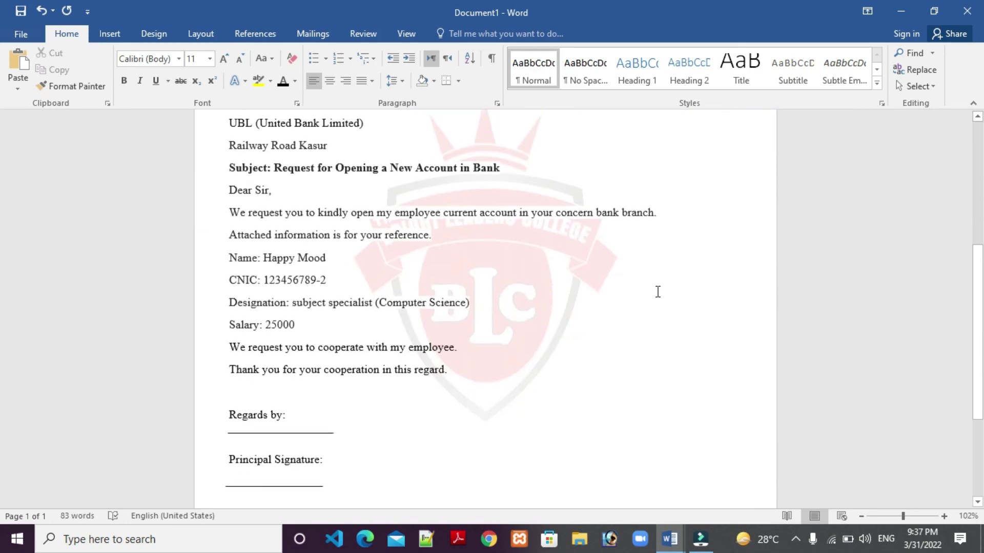
scroll(570, 352, down, 3)
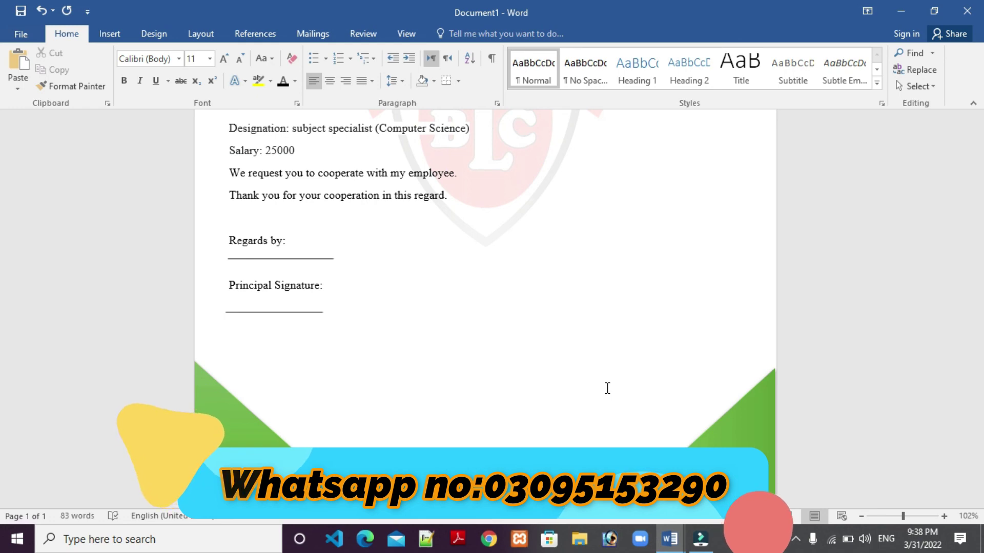
scroll(763, 393, up, 5)
scroll(763, 393, up, 4)
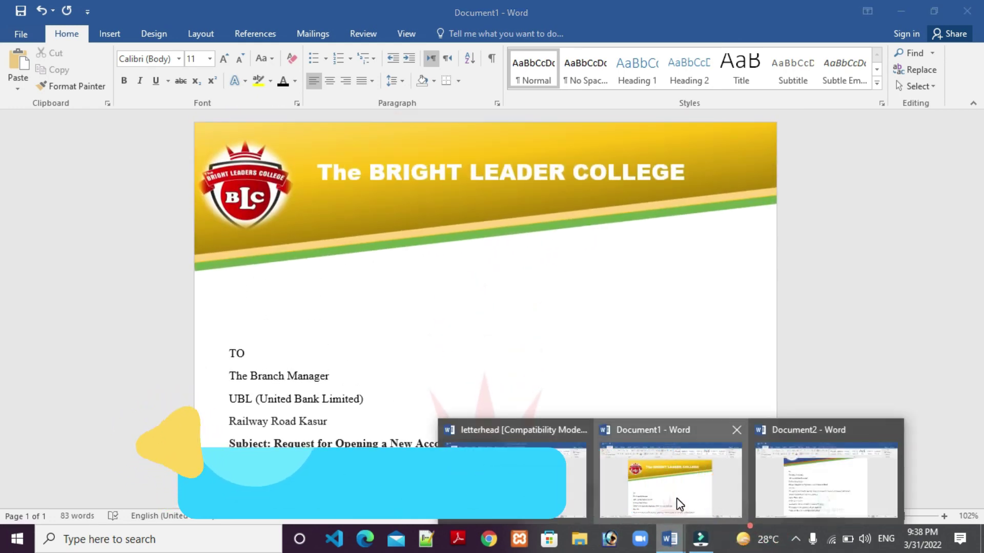
- Return to Document2, scroll through the Happy Mood letter, then bring up the taskbar menu
click(779, 502)
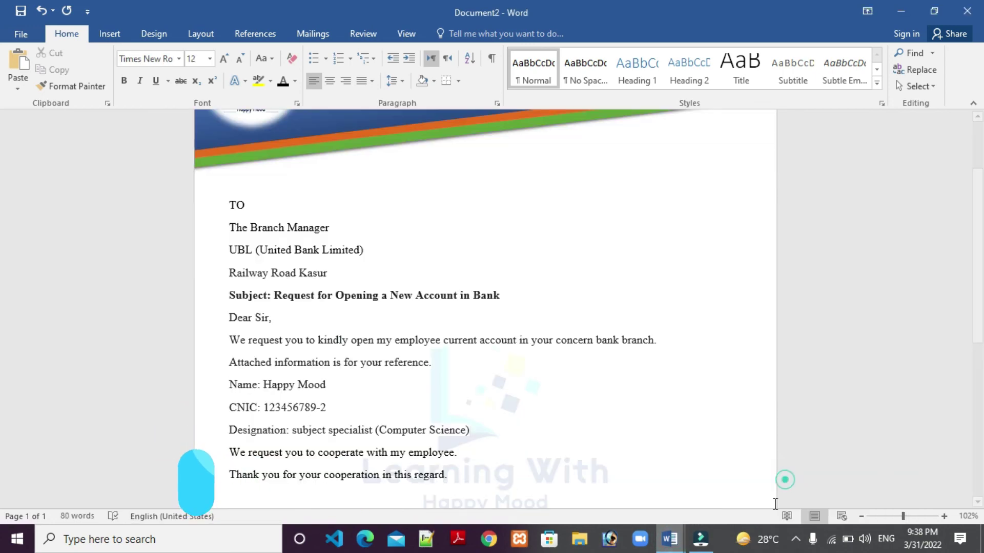
scroll(577, 318, up, 2)
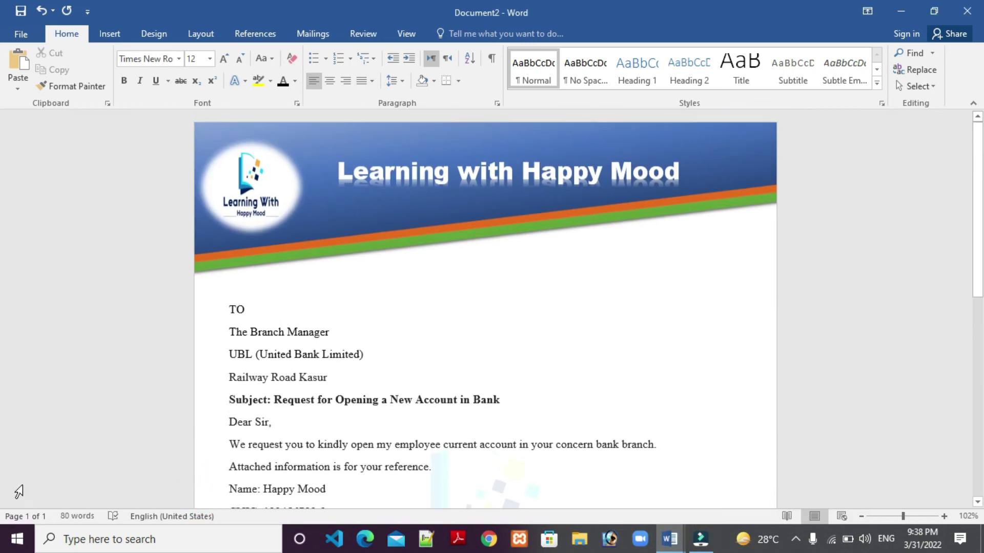
scroll(712, 286, down, 5)
scroll(712, 288, down, 3)
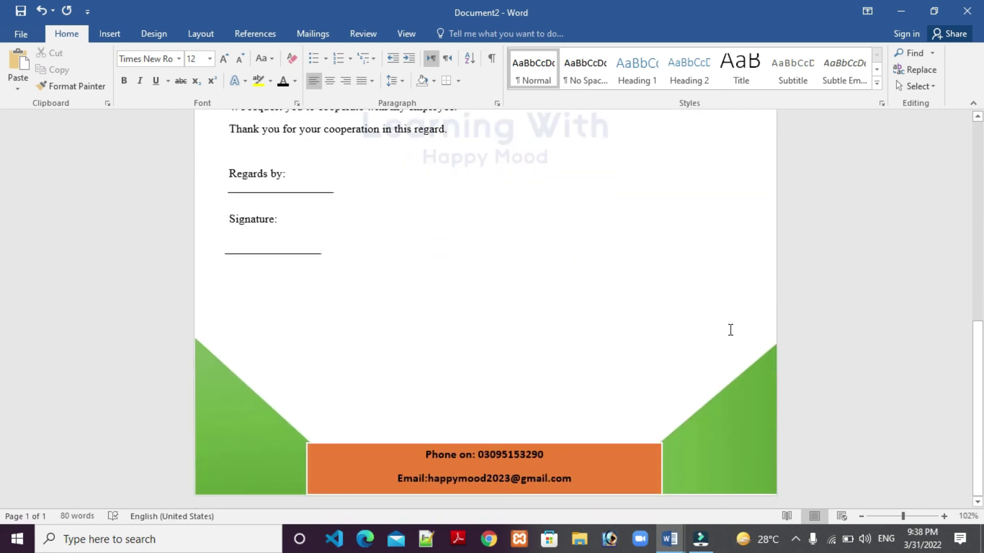
scroll(730, 330, up, 4)
scroll(730, 330, up, 1)
scroll(730, 330, up, 2)
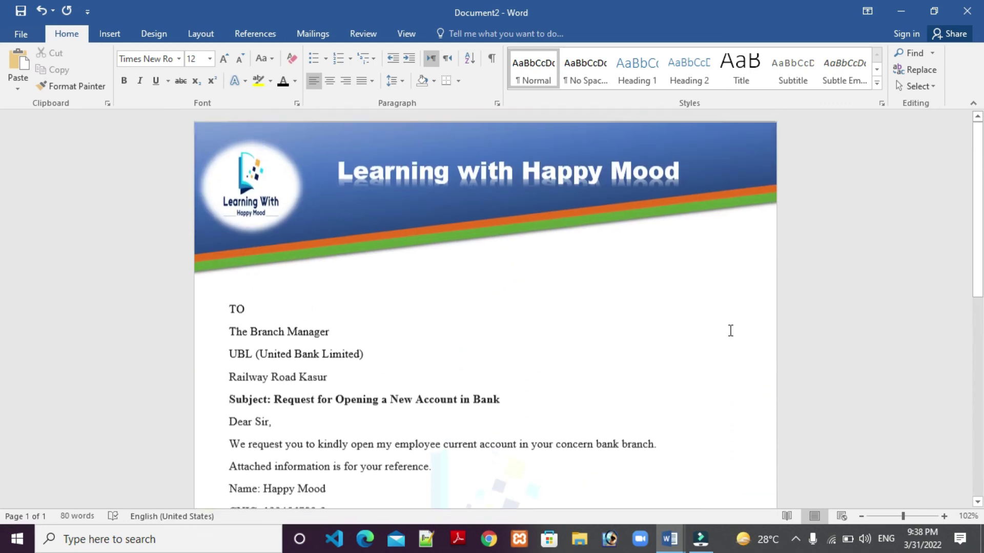
scroll(679, 321, down, 3)
scroll(679, 320, down, 4)
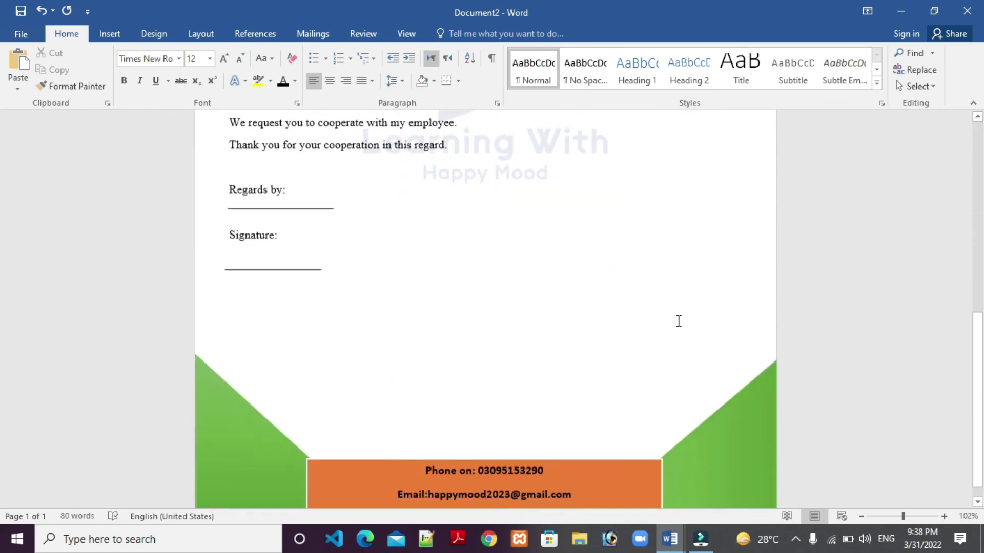
scroll(681, 323, up, 3)
scroll(689, 332, up, 1)
scroll(688, 332, up, 3)
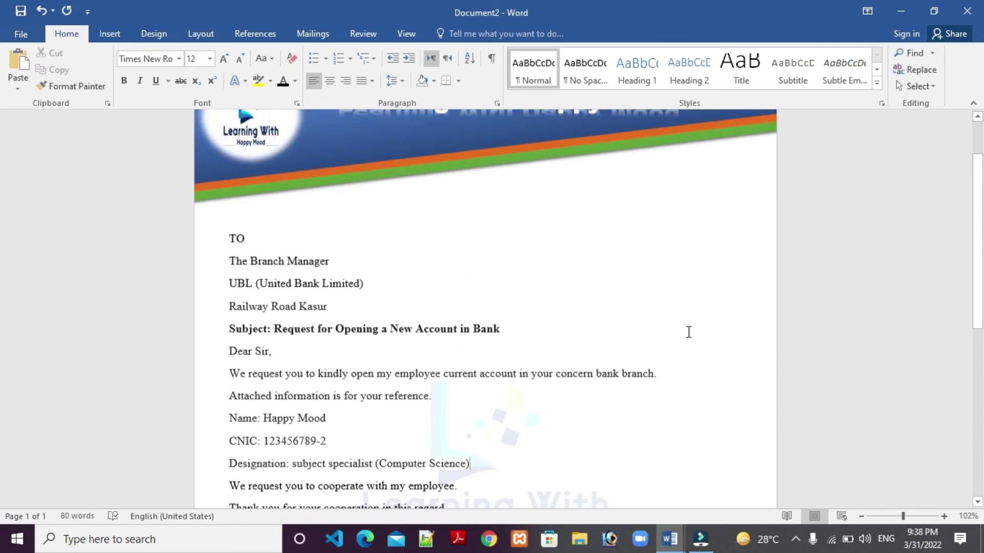
scroll(688, 332, up, 1)
scroll(689, 332, up, 1)
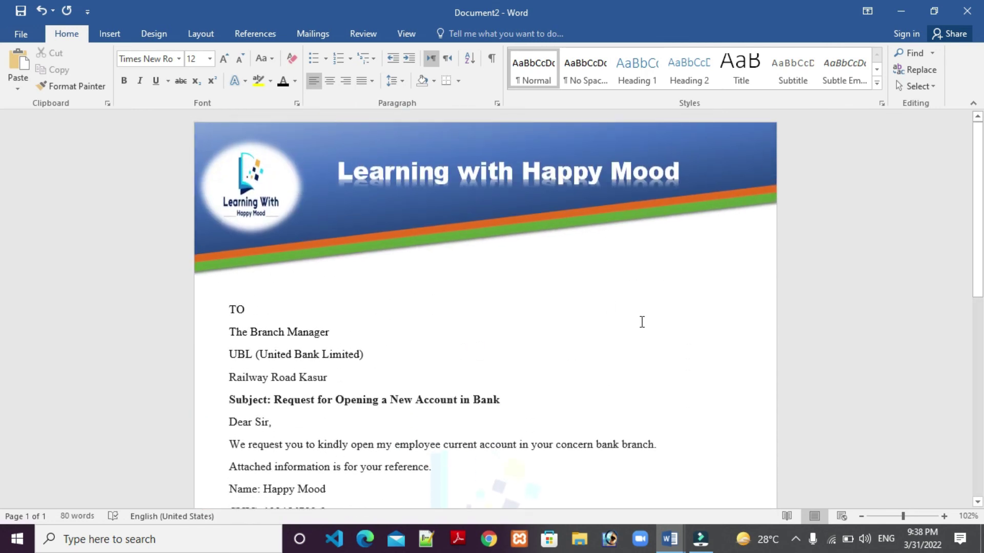
scroll(642, 321, down, 3)
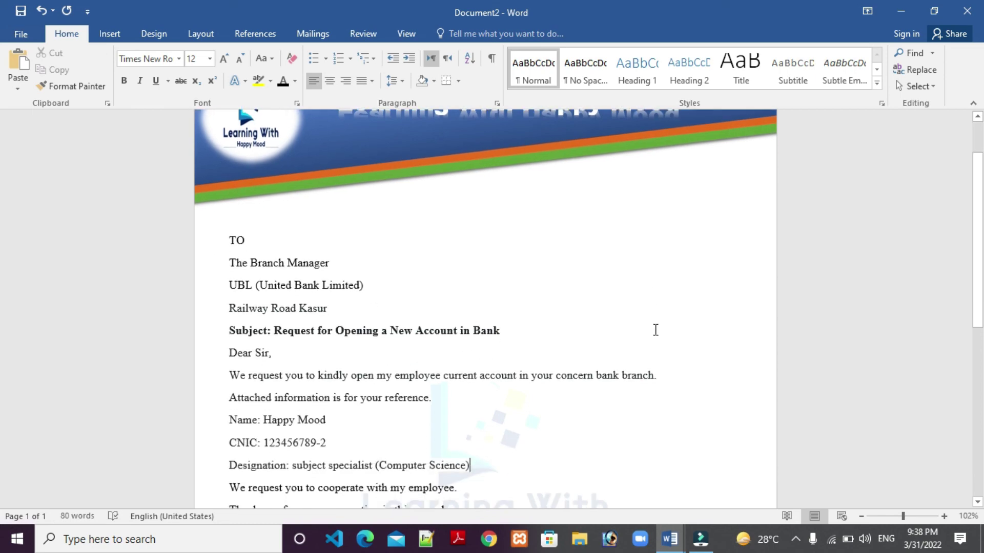
scroll(654, 330, down, 3)
scroll(681, 358, down, 5)
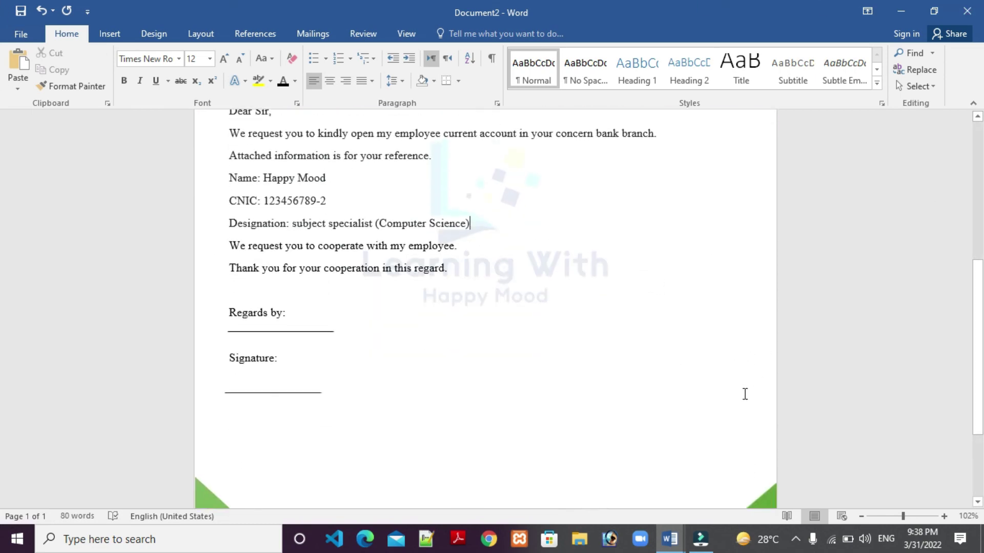
scroll(701, 422, up, 3)
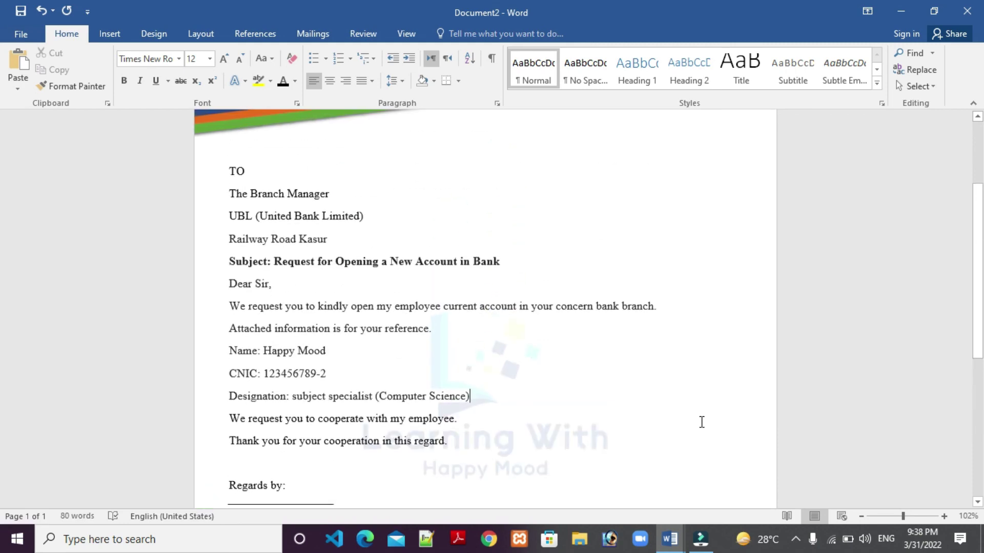
scroll(702, 421, up, 2)
scroll(707, 427, down, 3)
scroll(707, 427, down, 4)
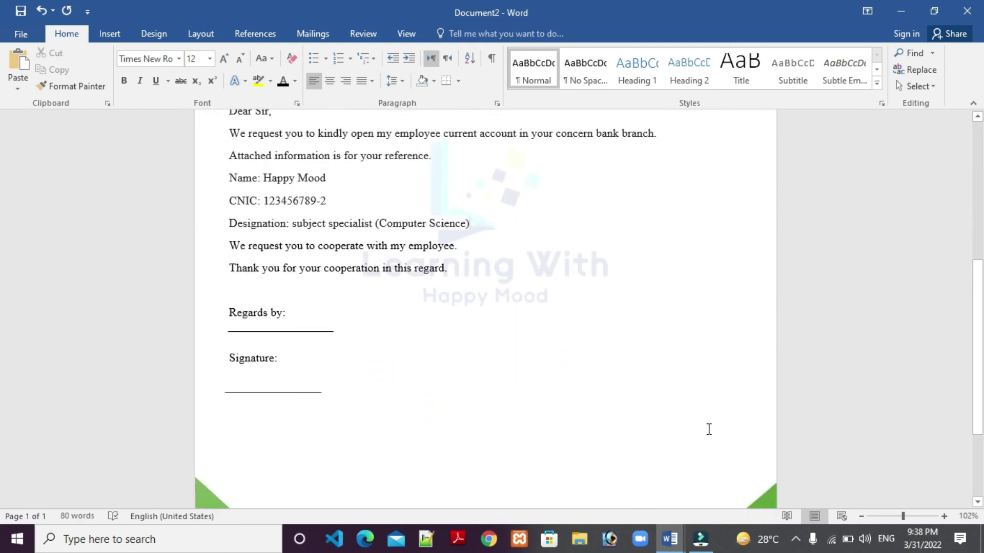
scroll(708, 439, down, 2)
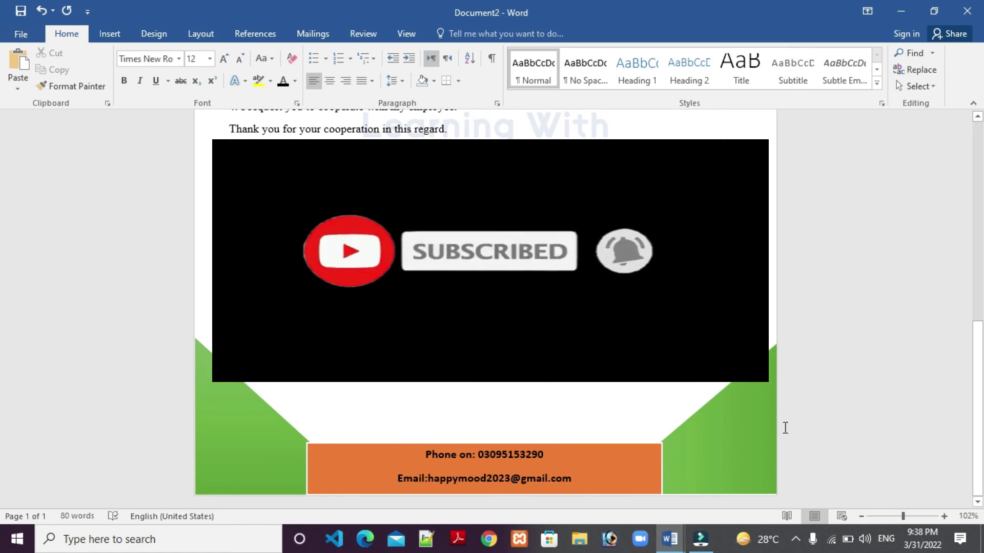
right_click(796, 540)
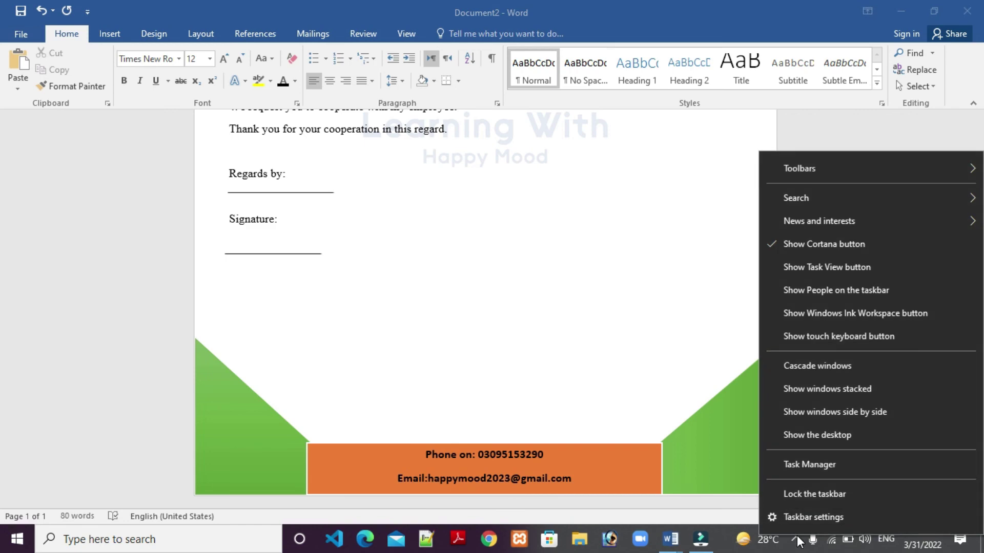